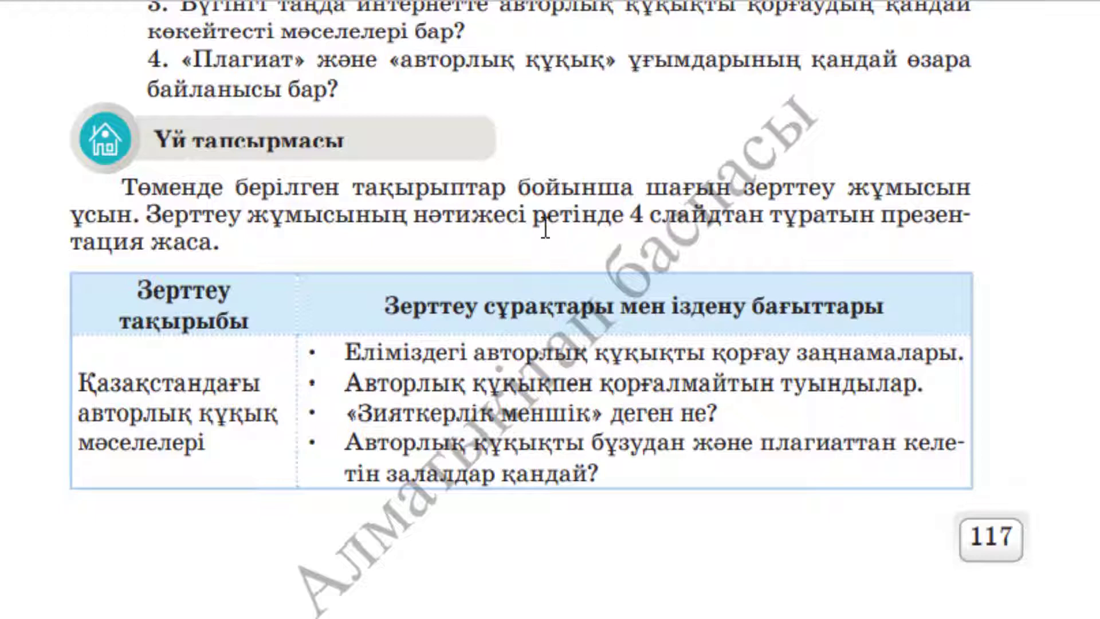
Select the start of the research topic text in the PDF, then clear that selection
drag(86, 383, 158, 335)
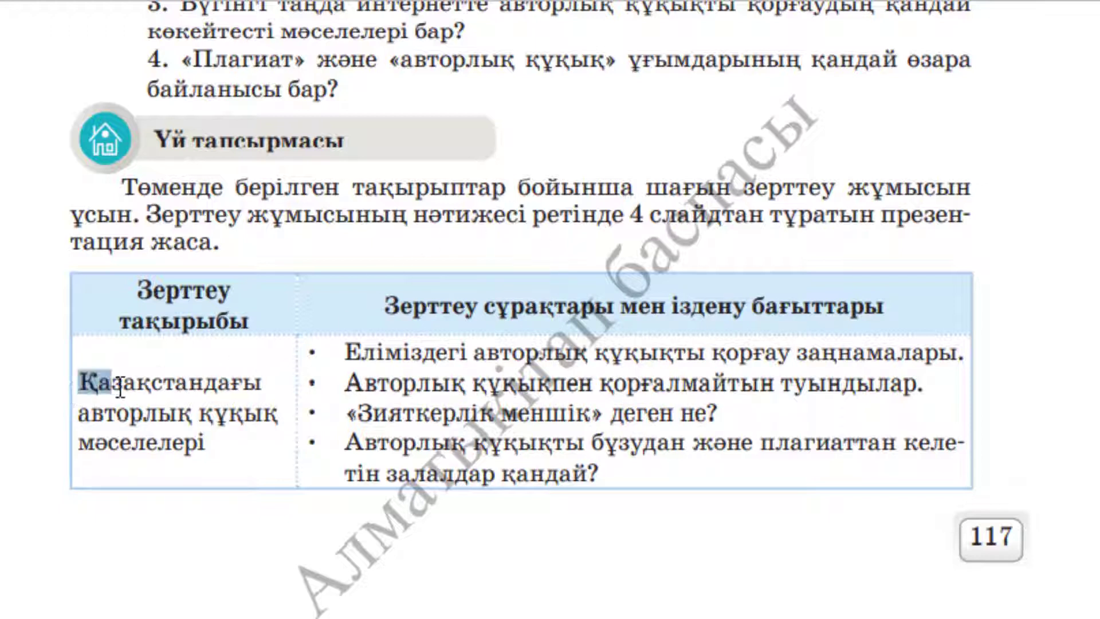
click(147, 310)
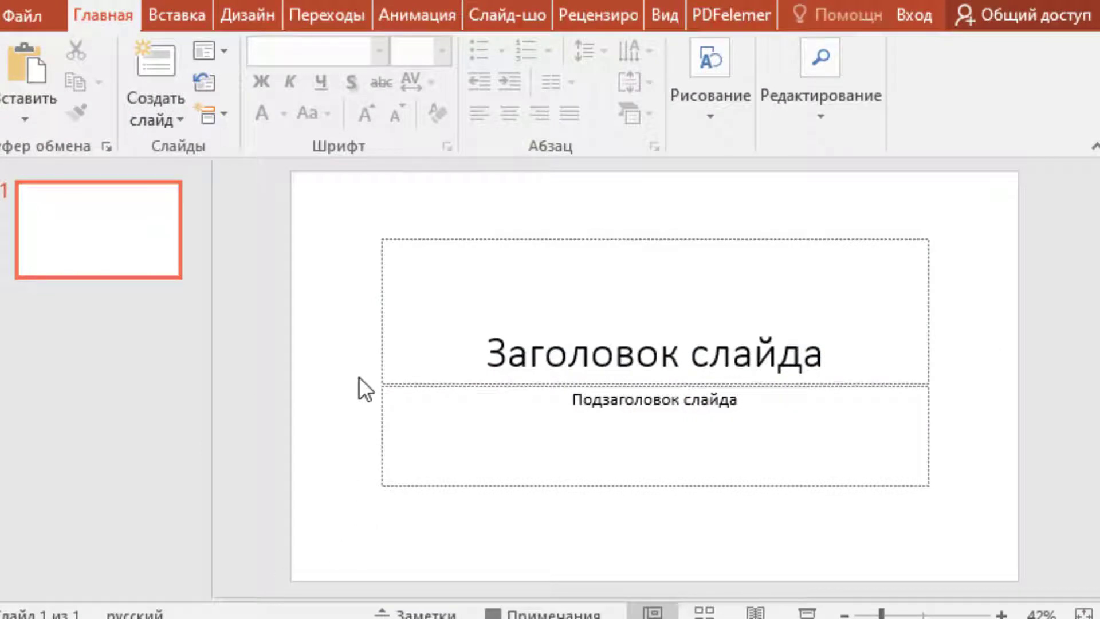
Add slide 2 and a third slide with the Title and Content layout
click(113, 195)
click(153, 67)
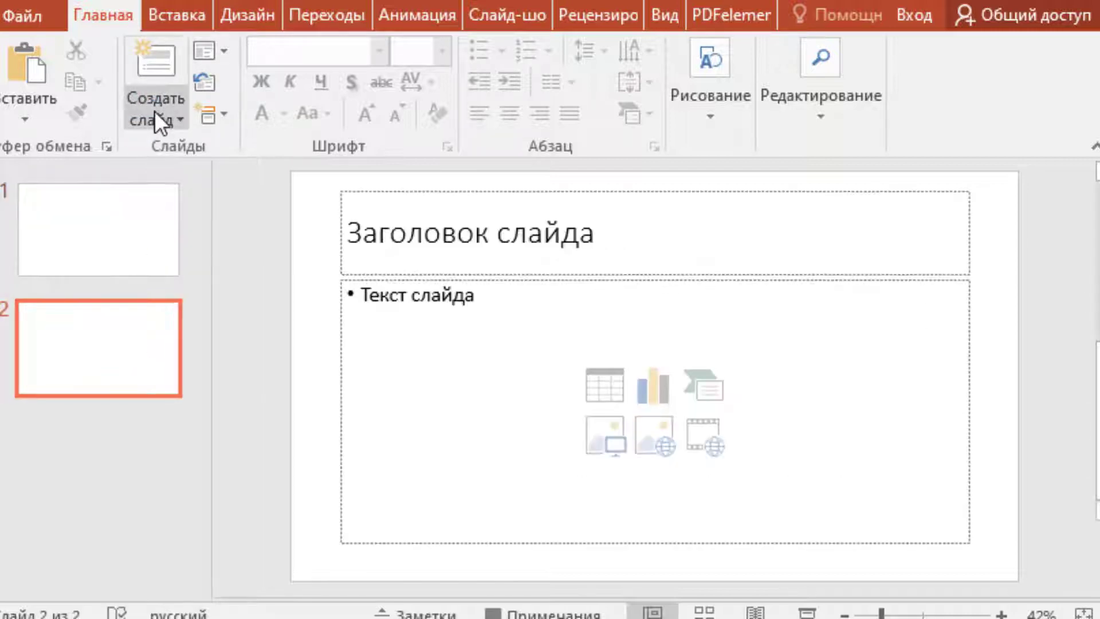
click(154, 111)
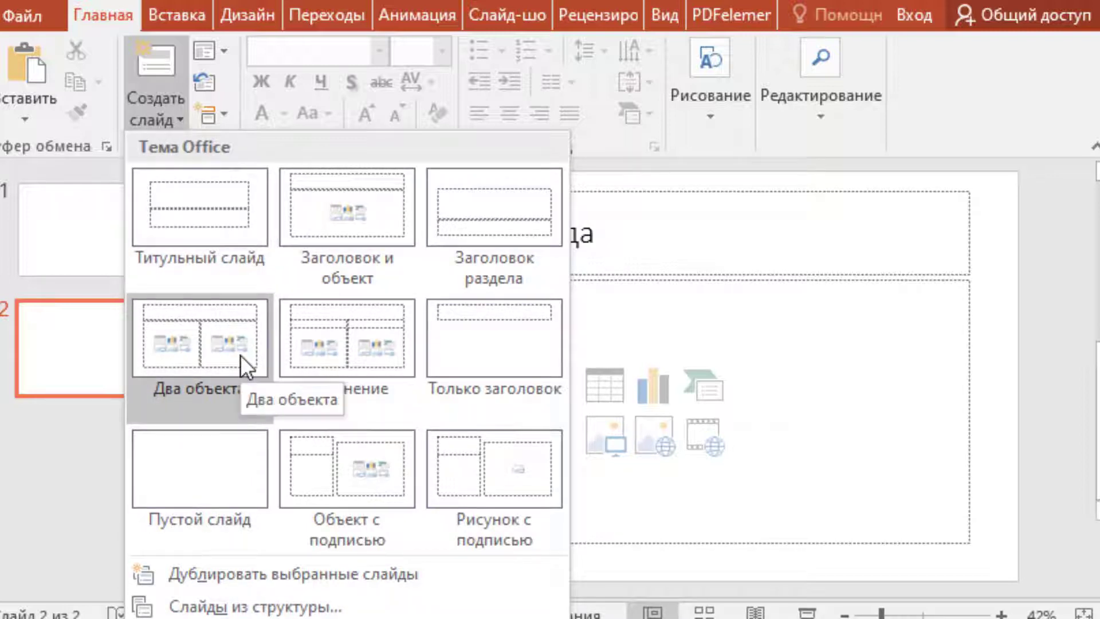
click(325, 249)
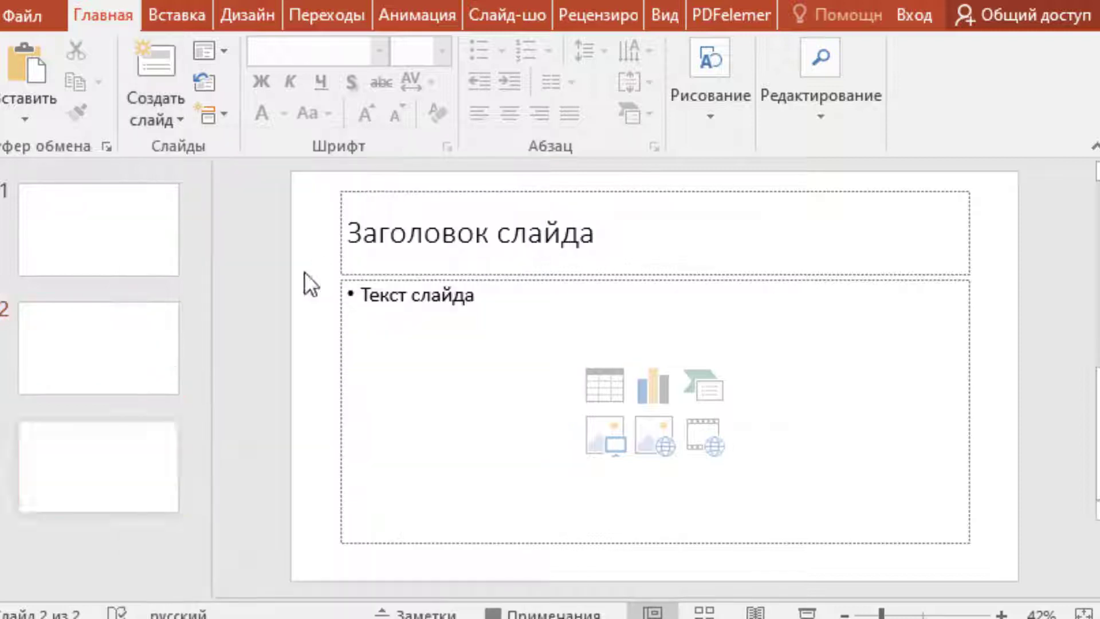
Add a fourth slide from the slide list's context menu and review the new slides
right_click(123, 545)
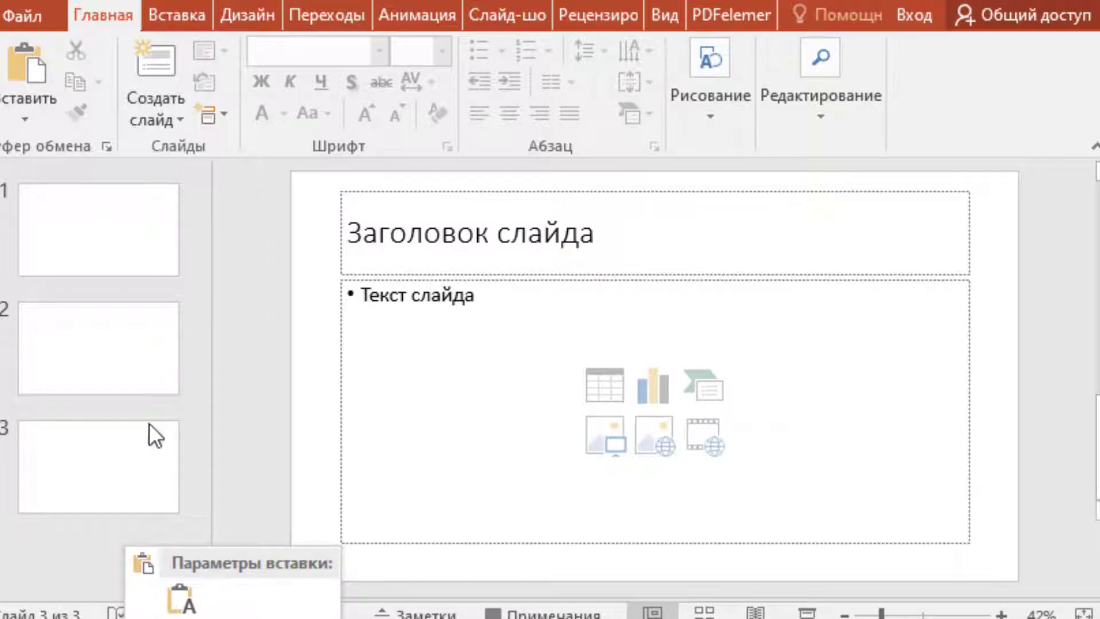
right_click(149, 401)
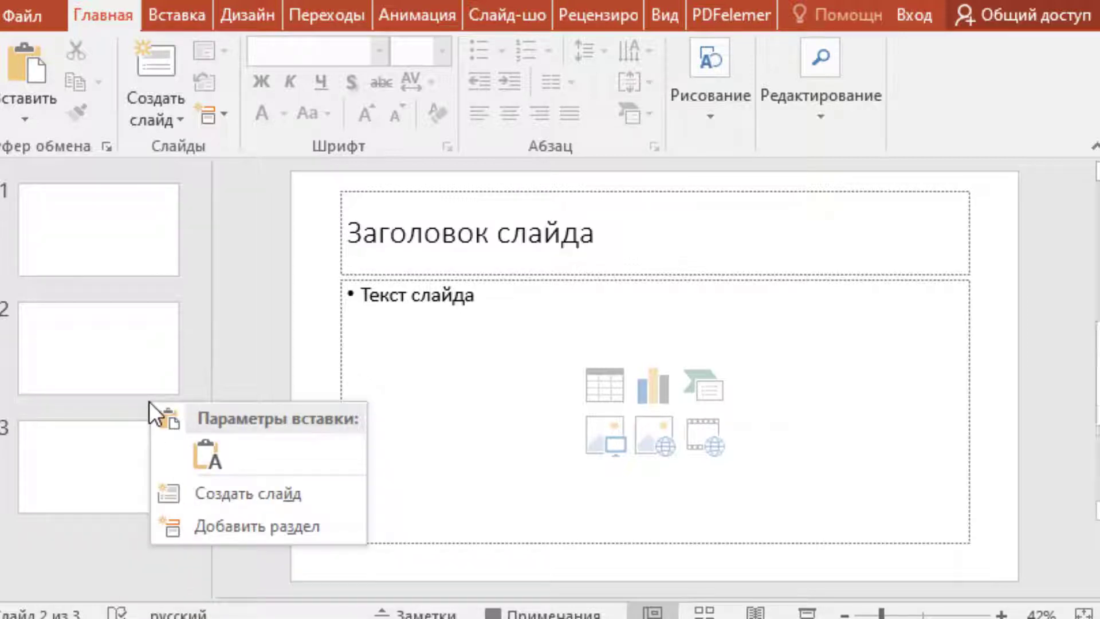
click(214, 494)
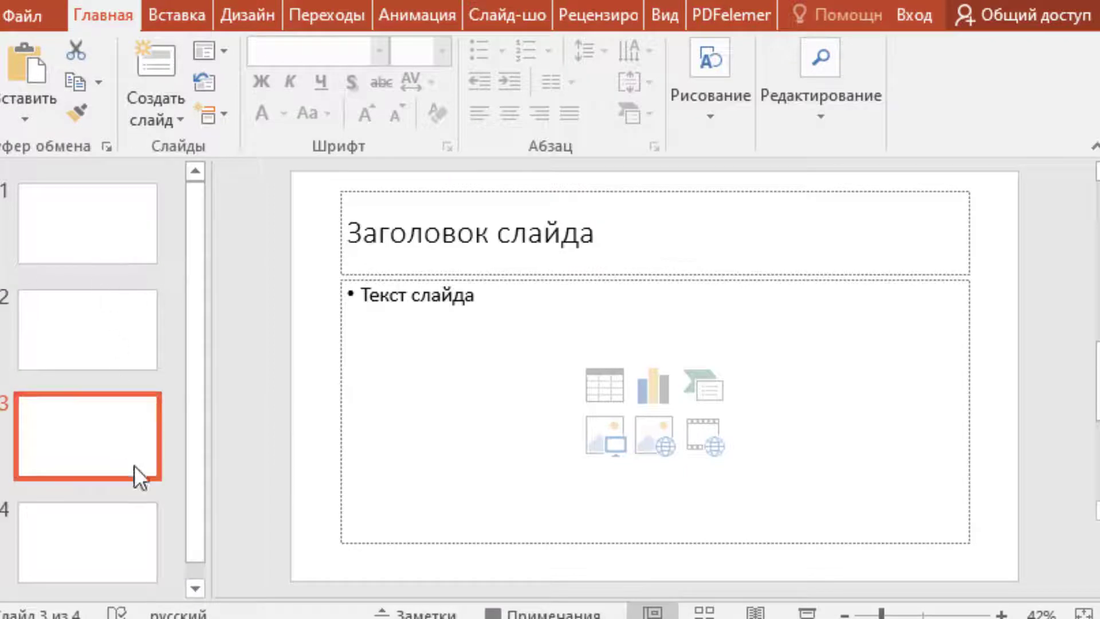
click(118, 517)
click(95, 335)
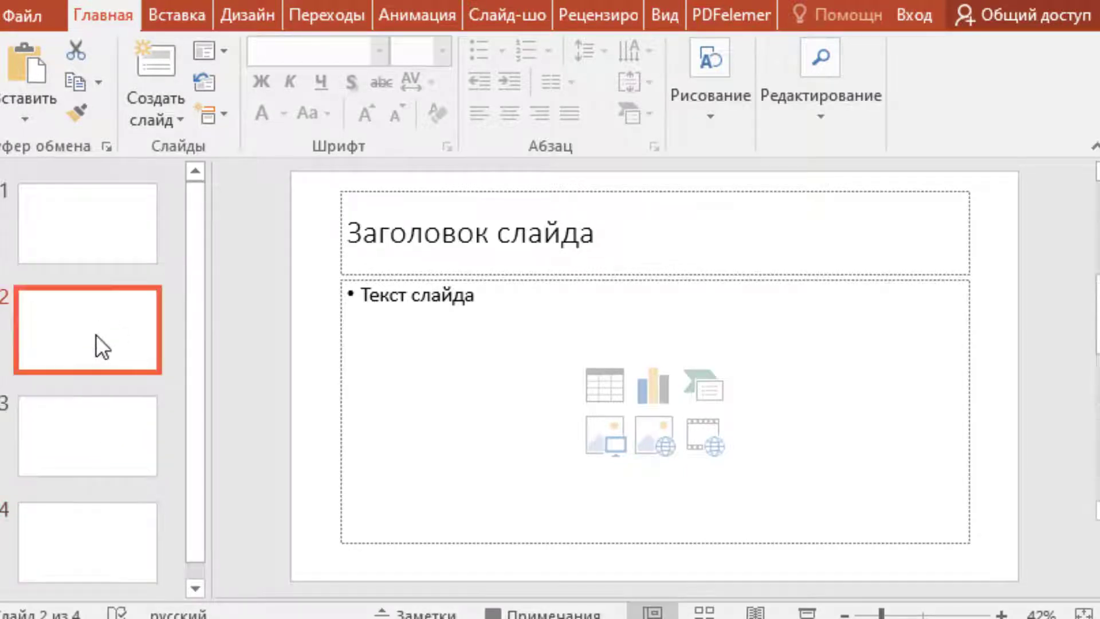
click(88, 229)
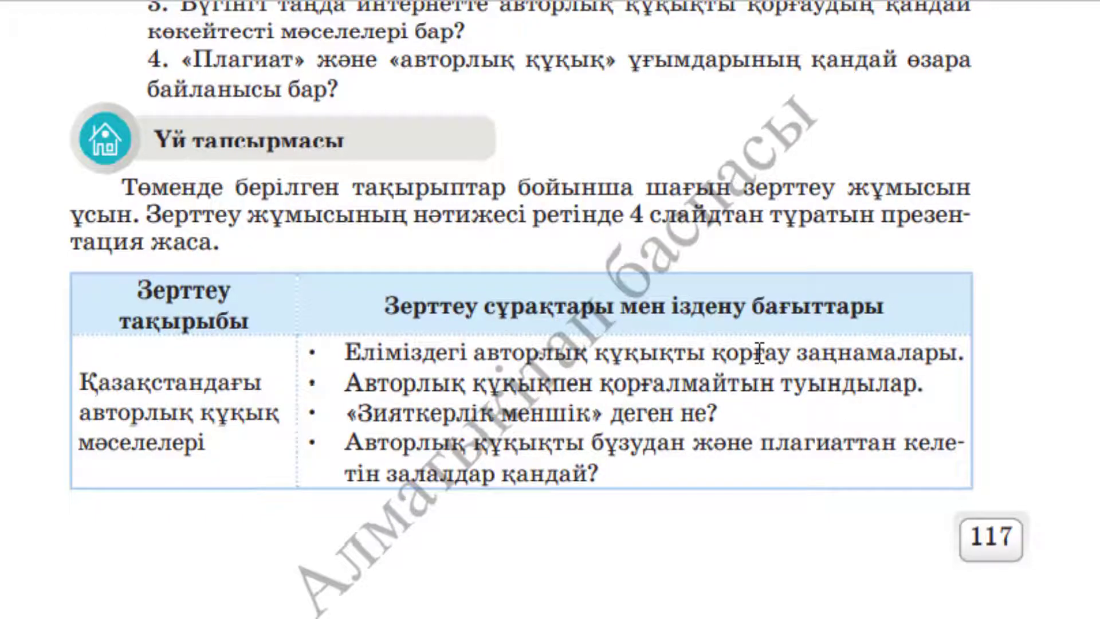
Scroll up to page 116 and copy the Біздің елімізде … көзделген copyright-law paragraph
scroll(760, 353, up, 5)
scroll(759, 353, up, 5)
scroll(759, 352, up, 5)
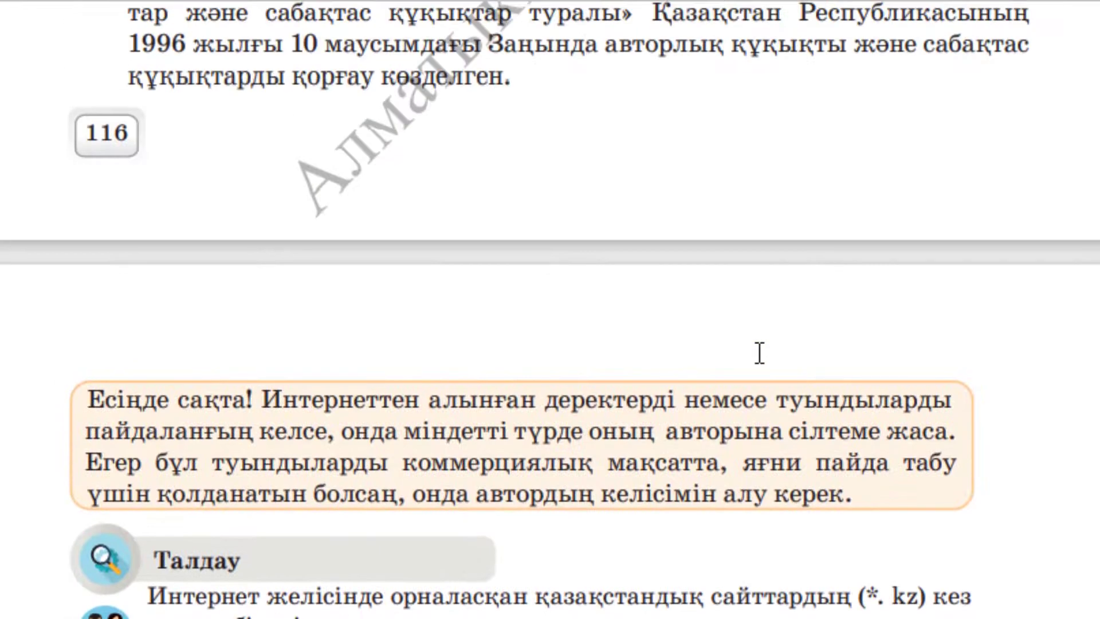
scroll(759, 352, up, 5)
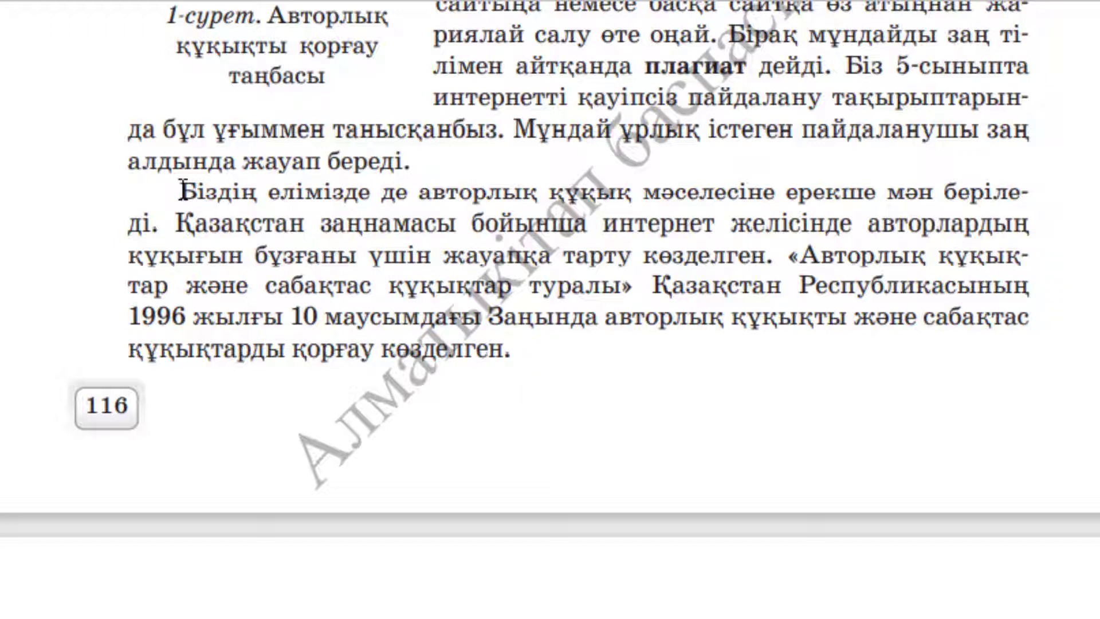
drag(183, 189, 512, 349)
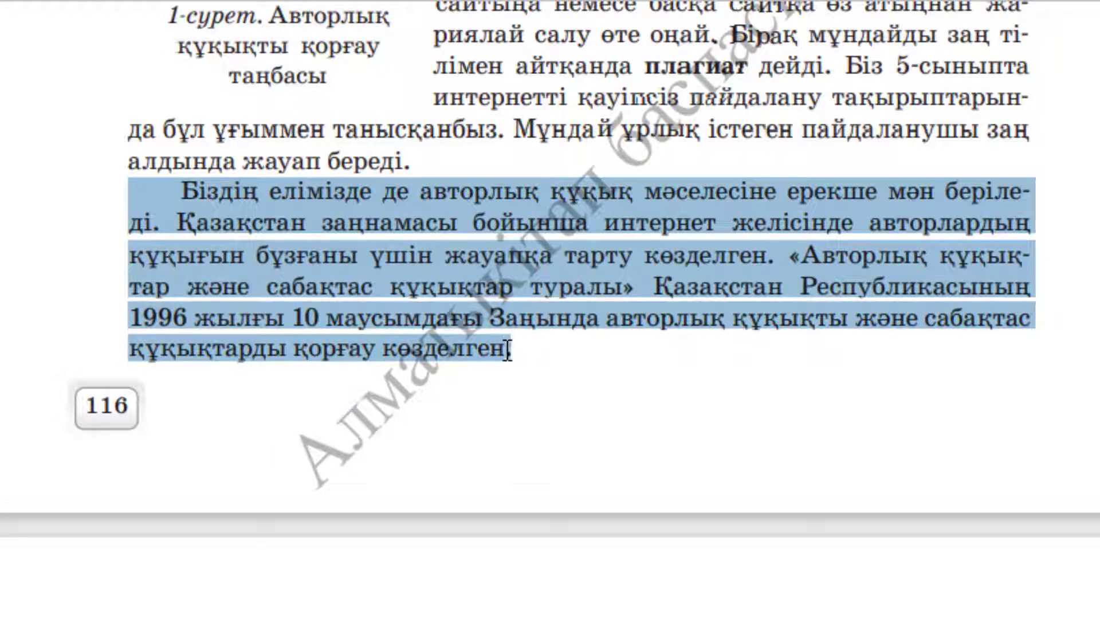
click(558, 124)
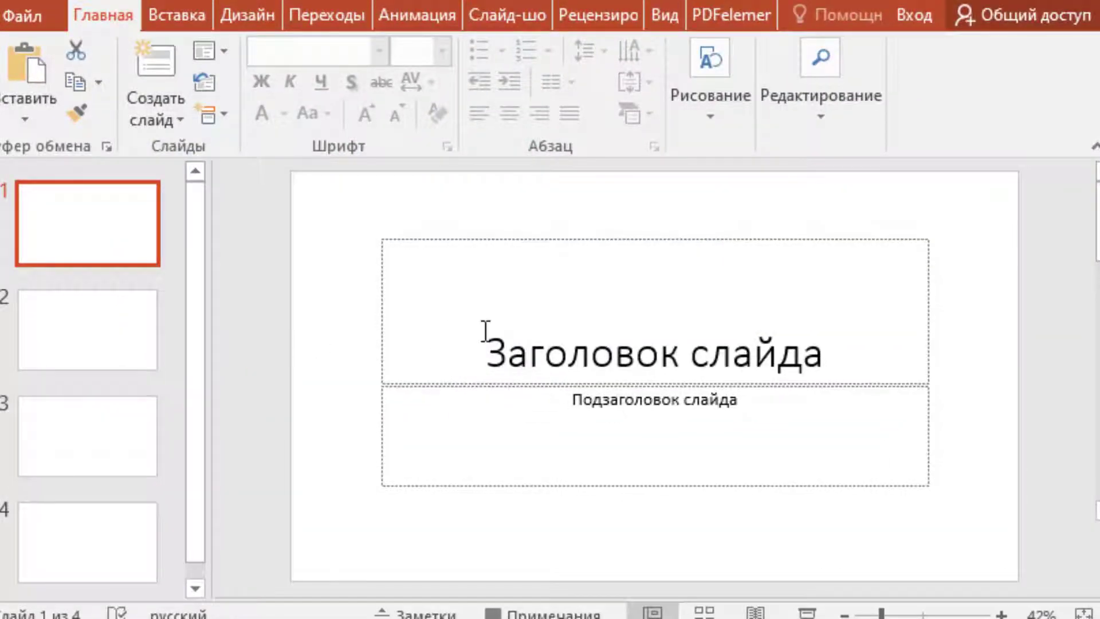
Paste the copied copyright-law paragraph into slide 1's subtitle placeholder
click(485, 331)
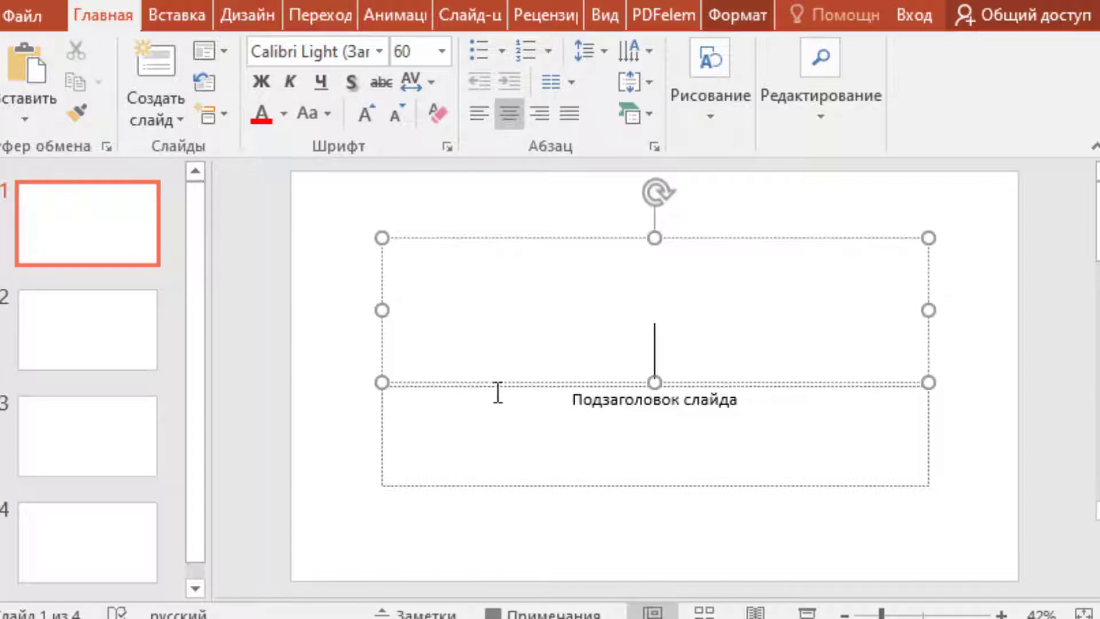
click(511, 432)
double_click(511, 433)
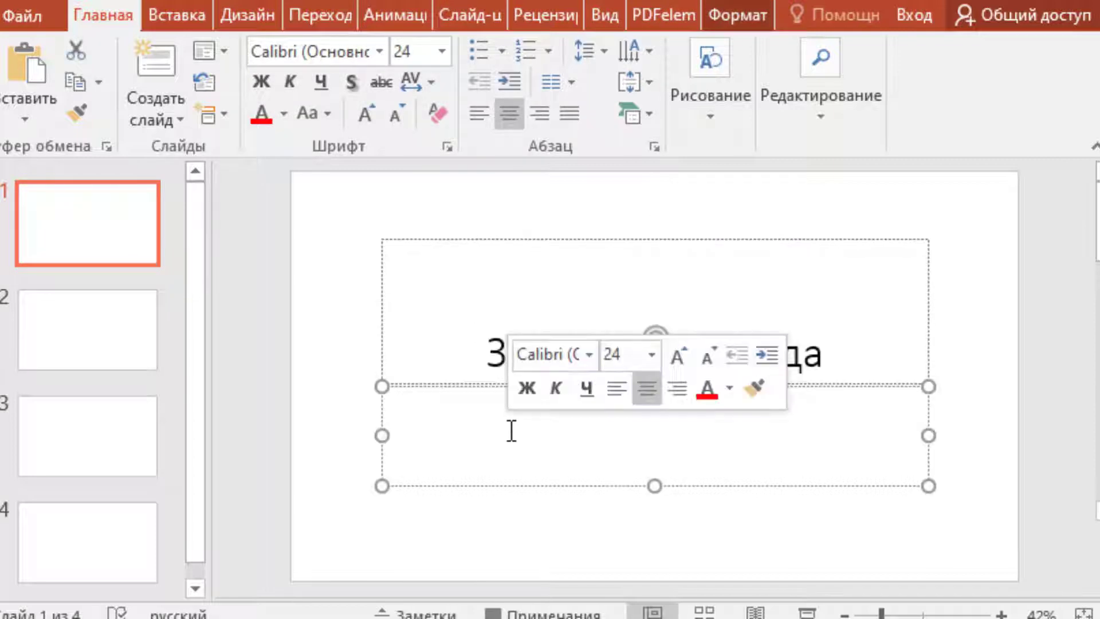
key(ctrl+v)
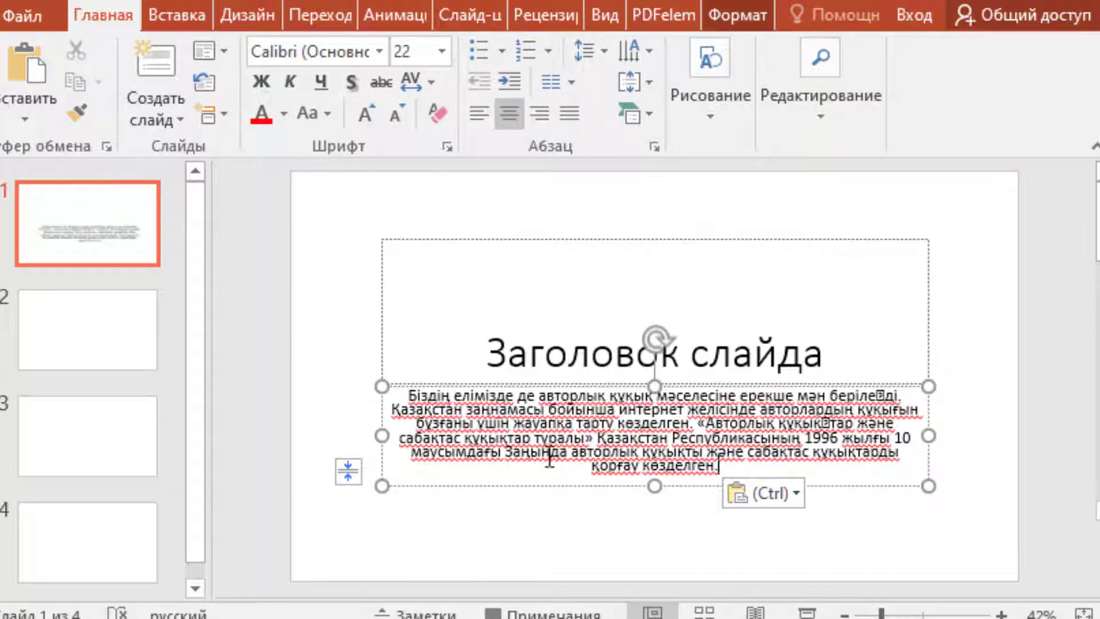
Shrink the title box to a thin strip and stretch the paragraph box up beneath it
click(569, 313)
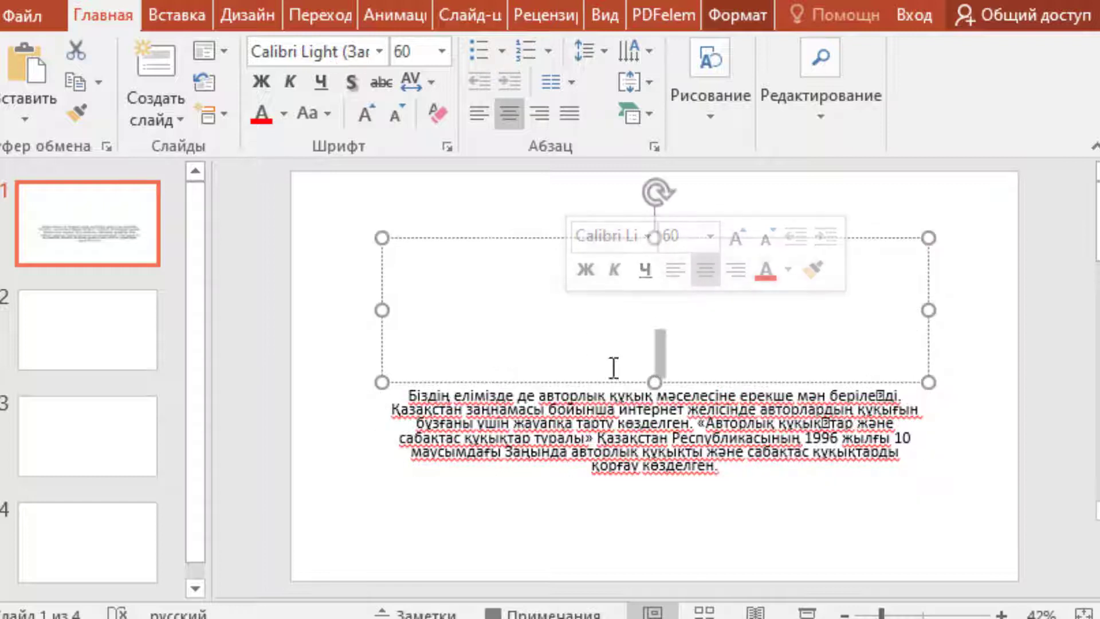
drag(654, 382, 654, 291)
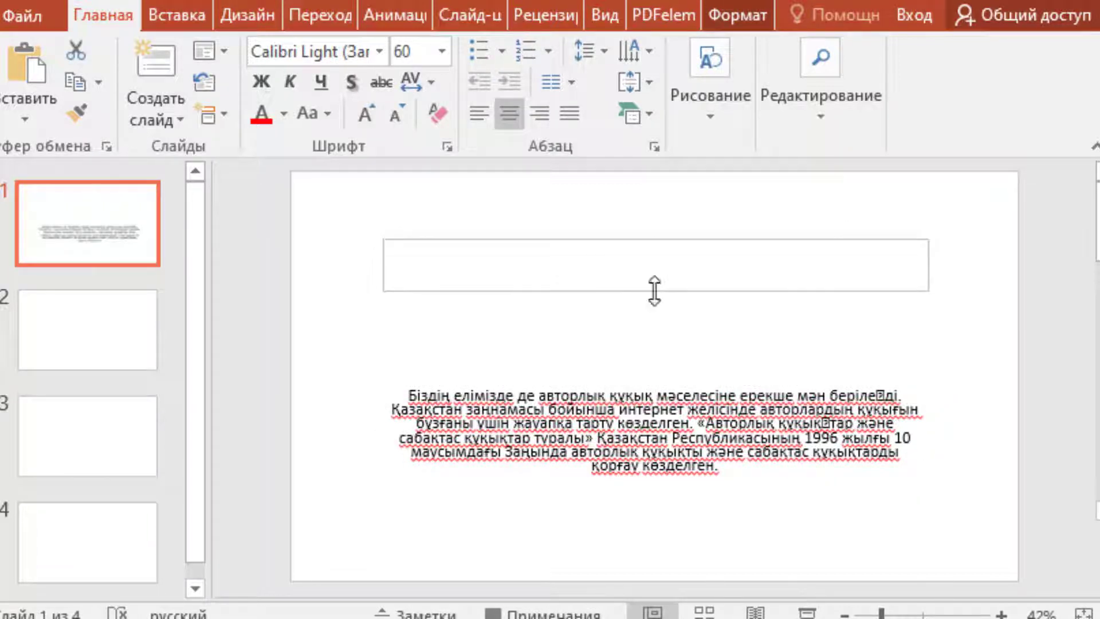
click(647, 395)
drag(655, 381, 654, 303)
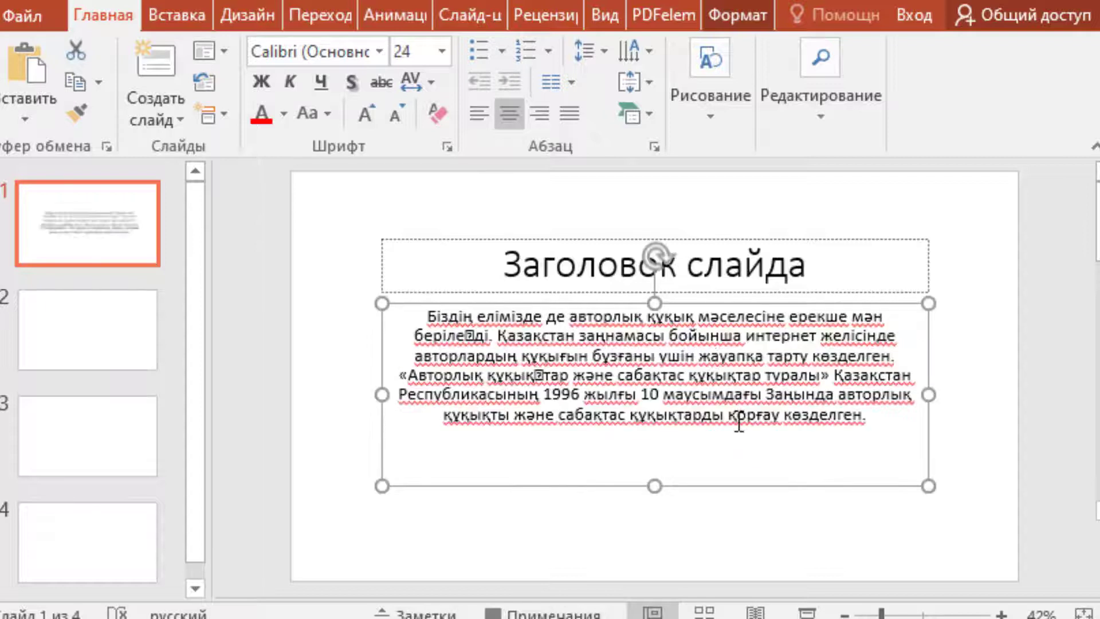
click(689, 453)
Set the whole paragraph to font size 32 and justify it
click(871, 422)
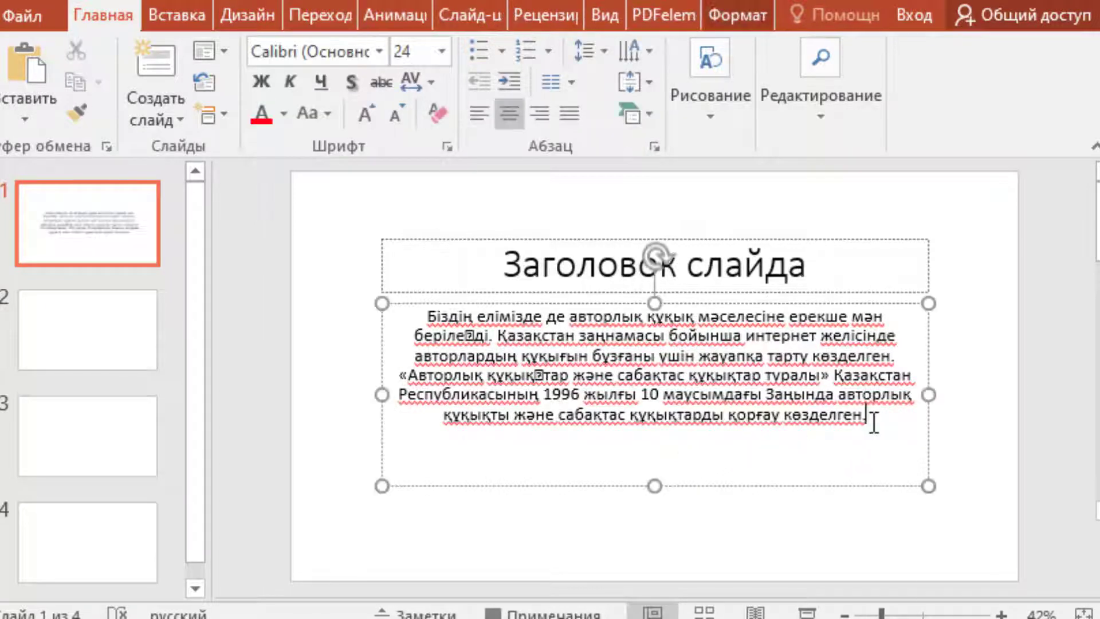
drag(872, 422, 440, 326)
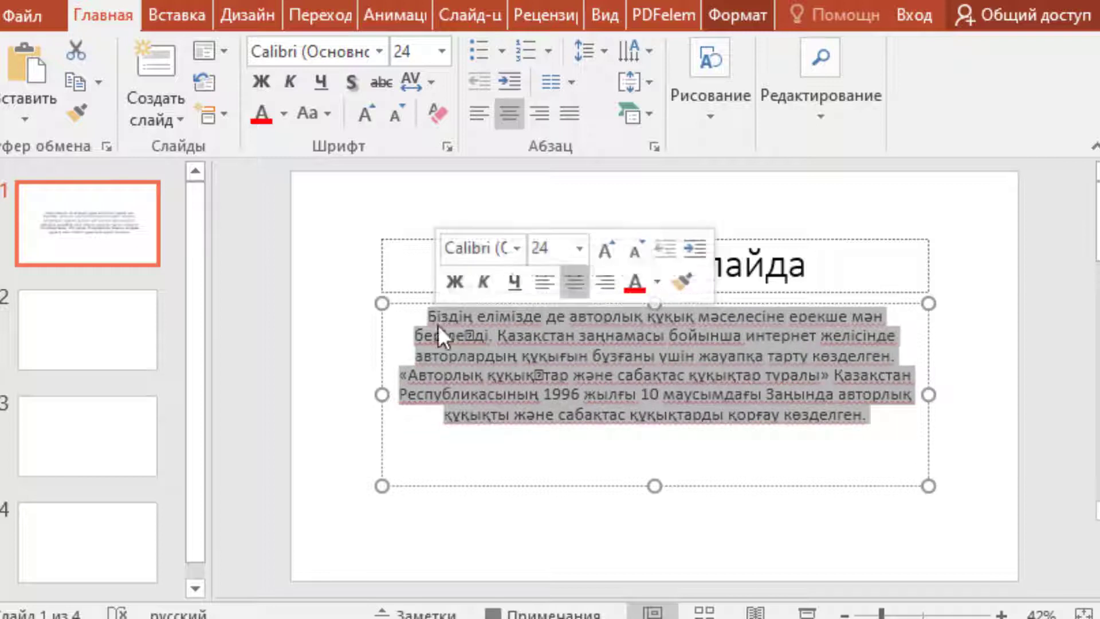
click(442, 51)
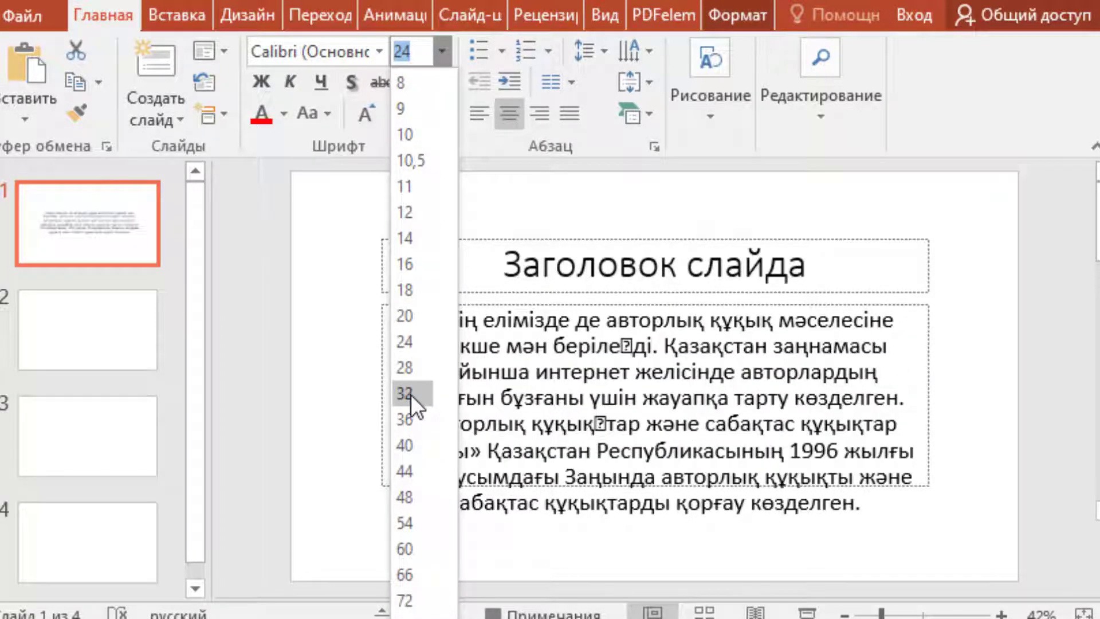
click(411, 394)
click(569, 118)
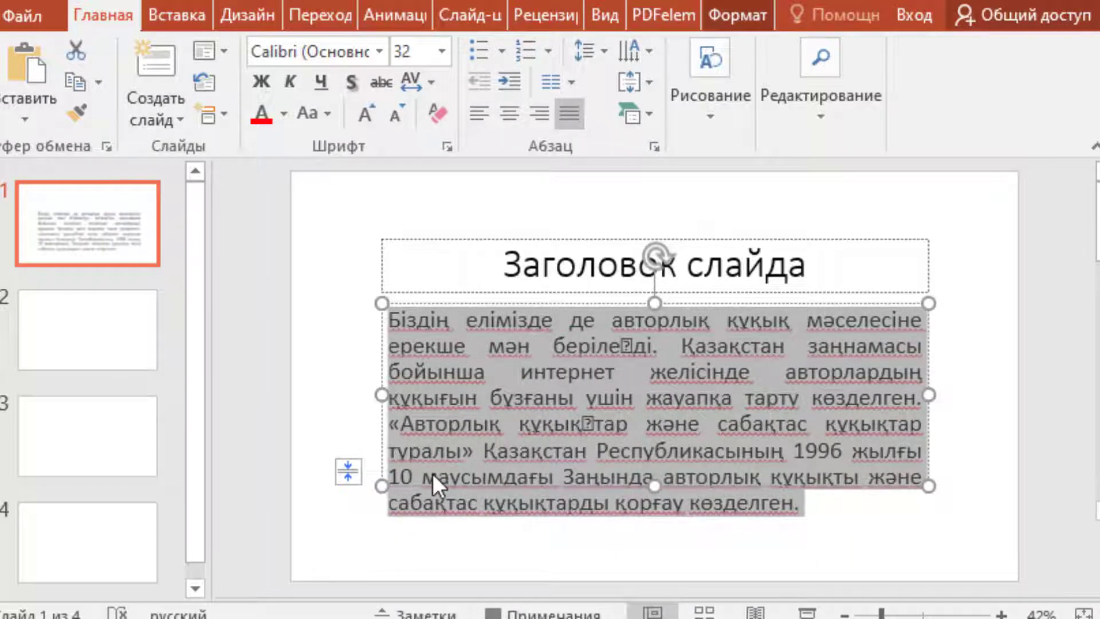
click(657, 507)
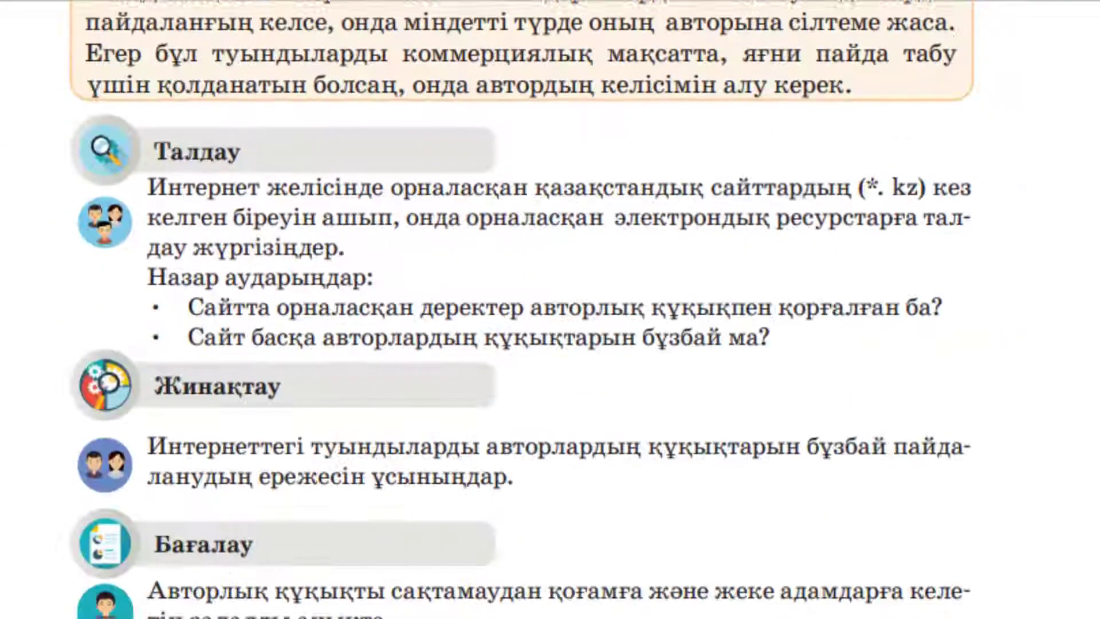
Scroll to page 117 and copy the topic Қазақстандағы авторлық құқық мәселелері from the table
scroll(178, 335, down, 5)
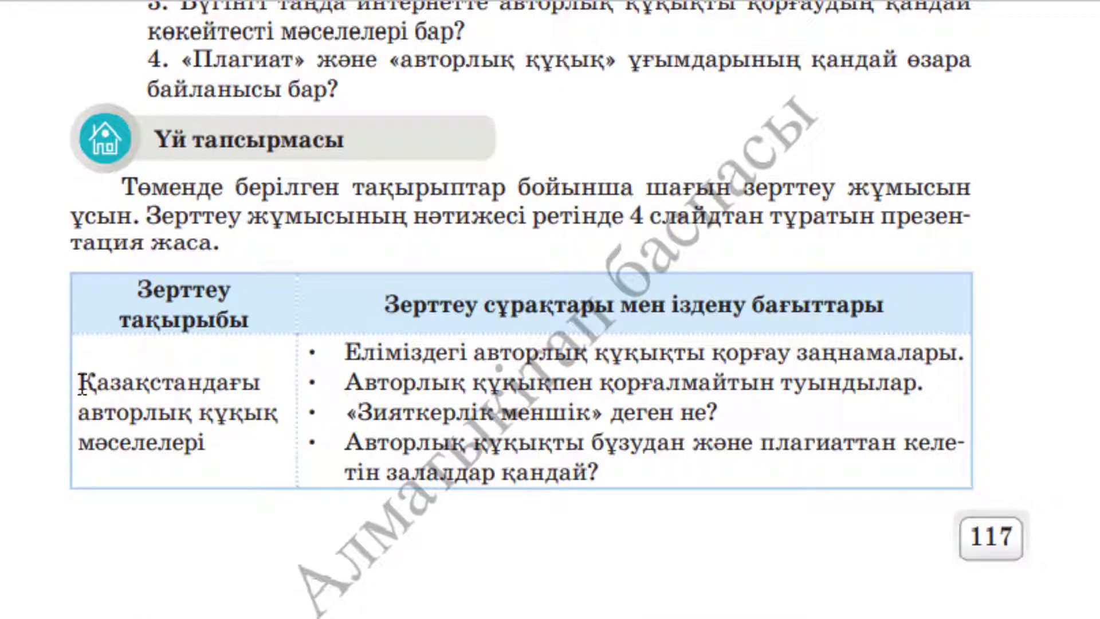
drag(84, 385, 205, 443)
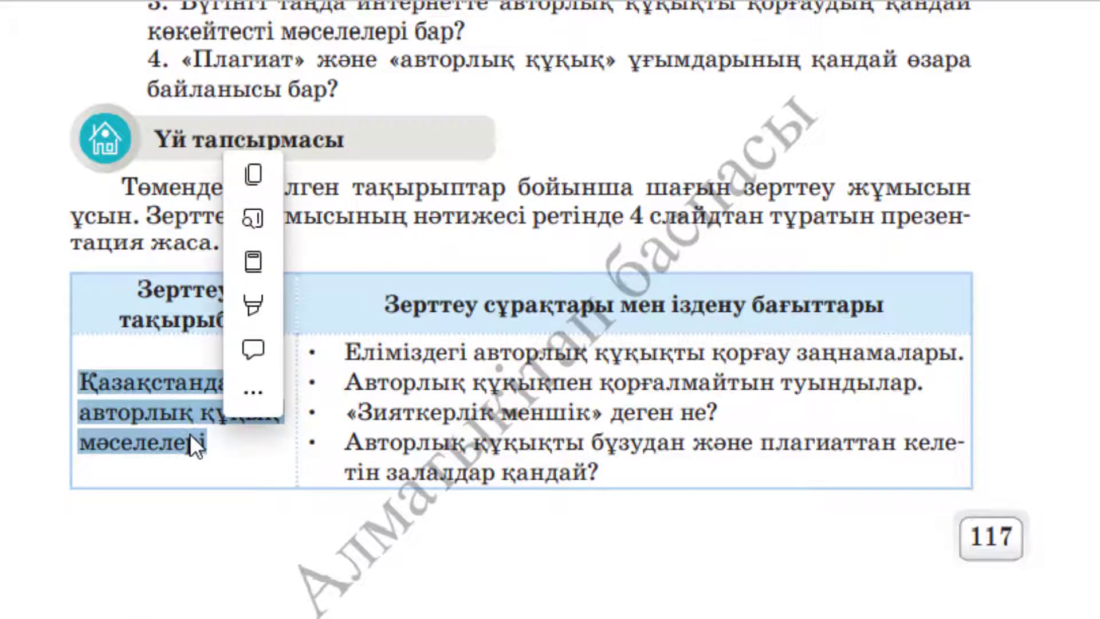
right_click(190, 433)
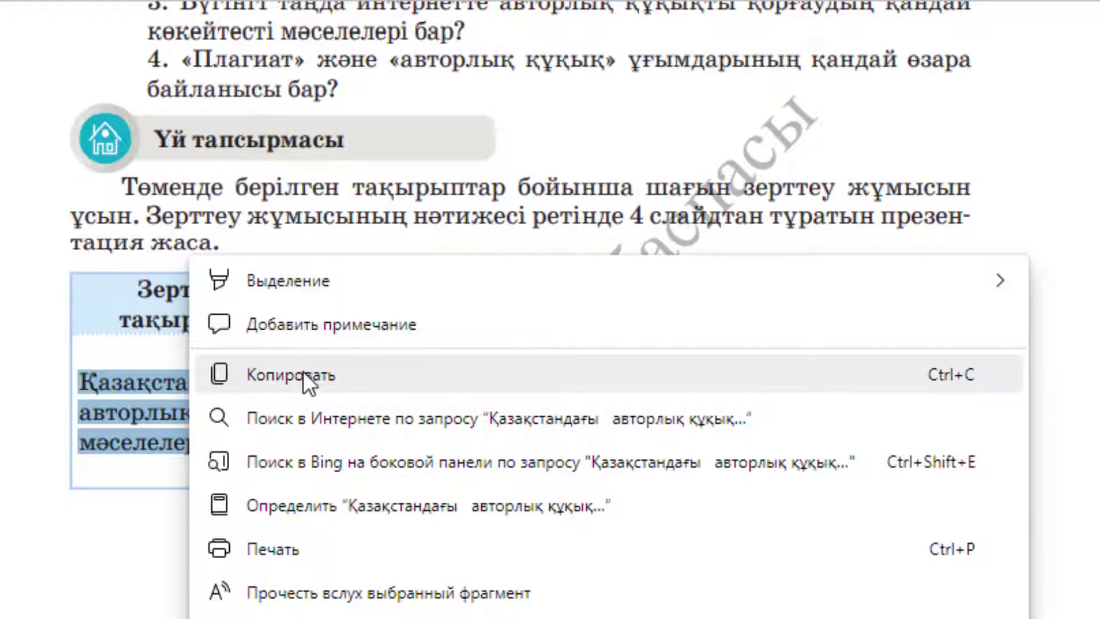
click(304, 372)
Back in PowerPoint, paste the copied topic as slide 1's title
key(alt+Tab)
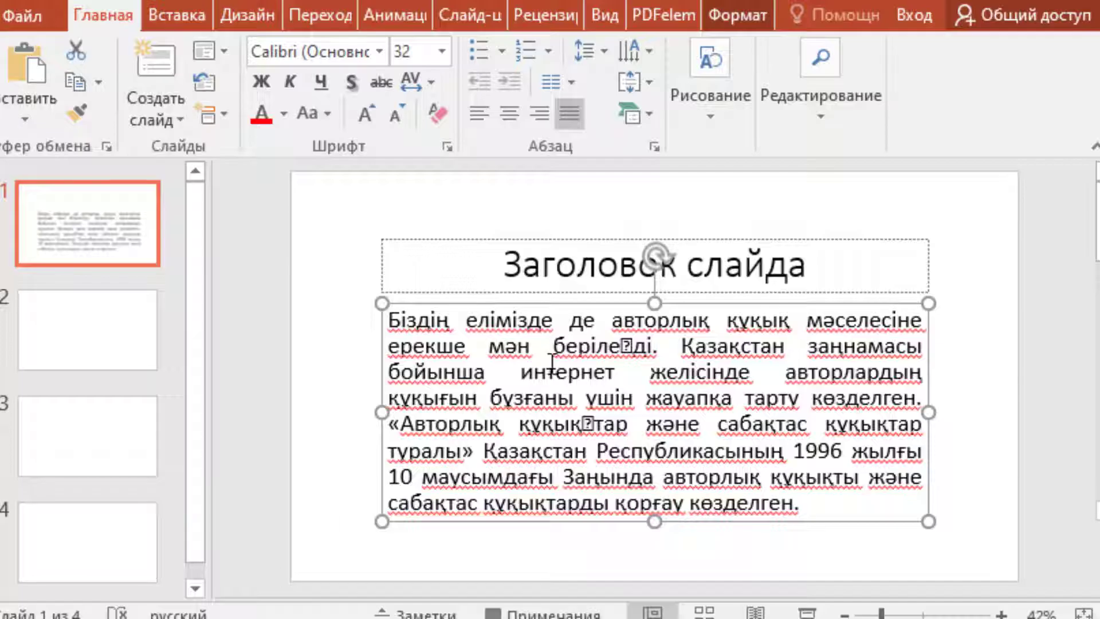
click(561, 269)
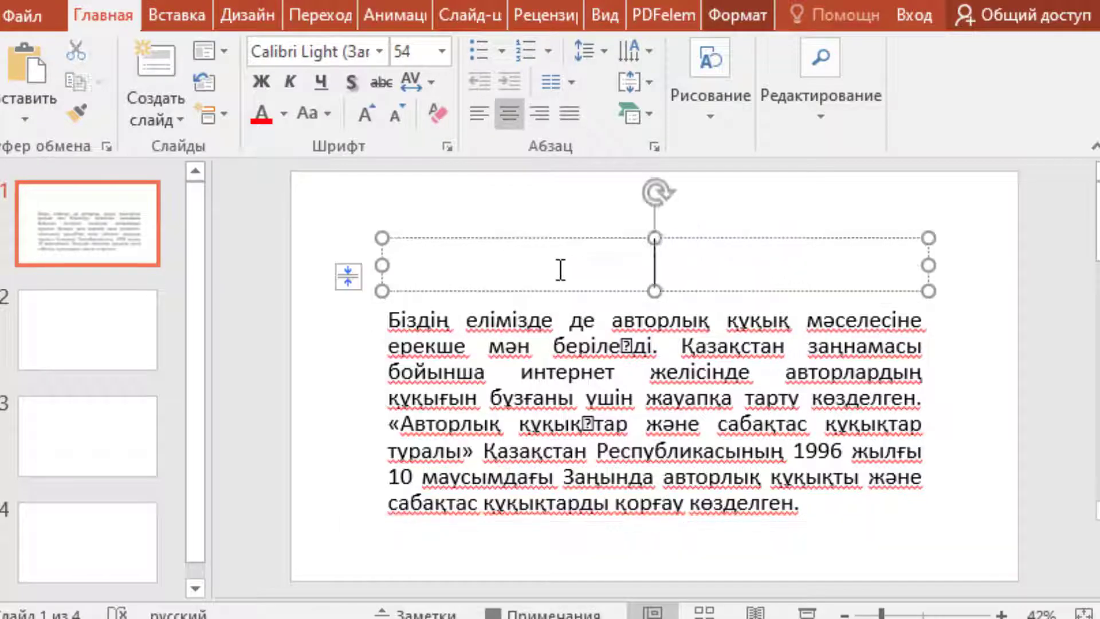
right_click(662, 269)
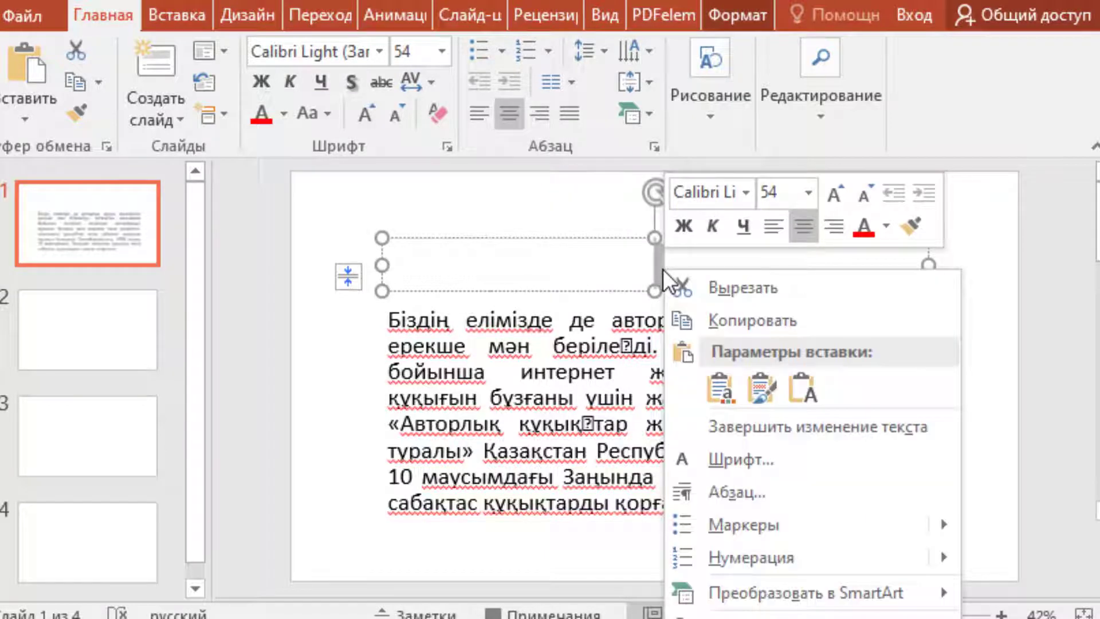
click(723, 387)
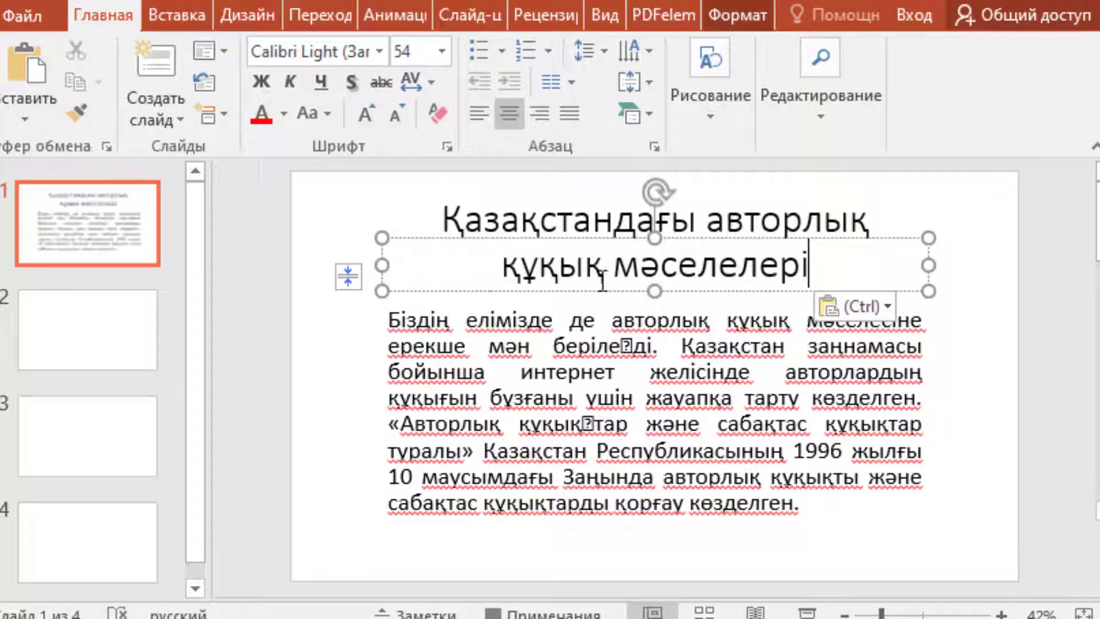
Make the slide 1 title red, bold Times New Roman
click(442, 218)
shift+click(807, 264)
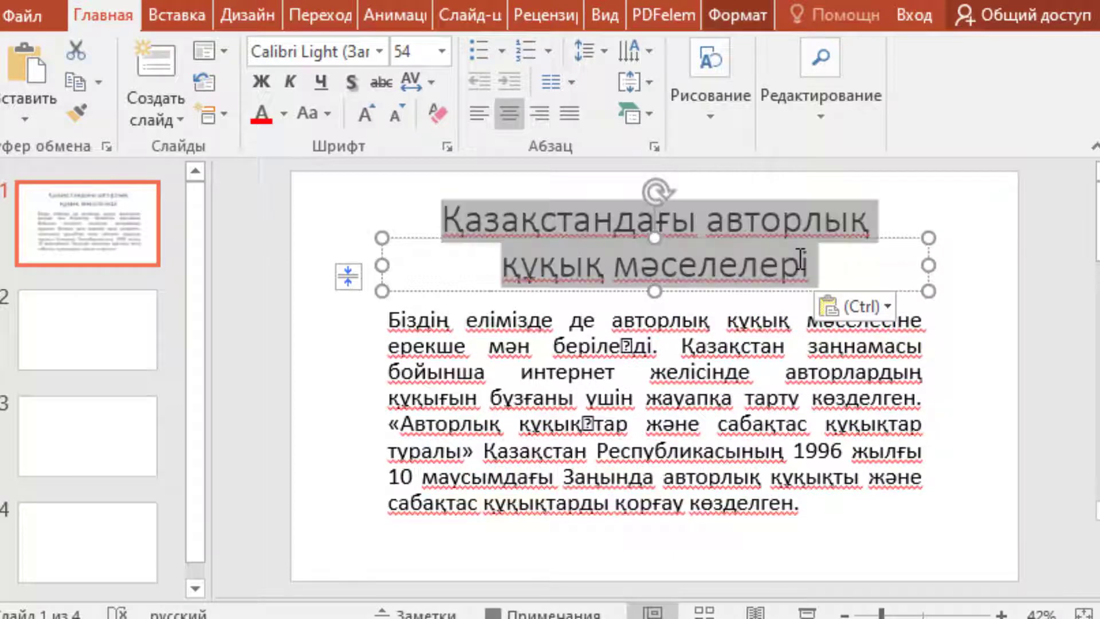
click(259, 110)
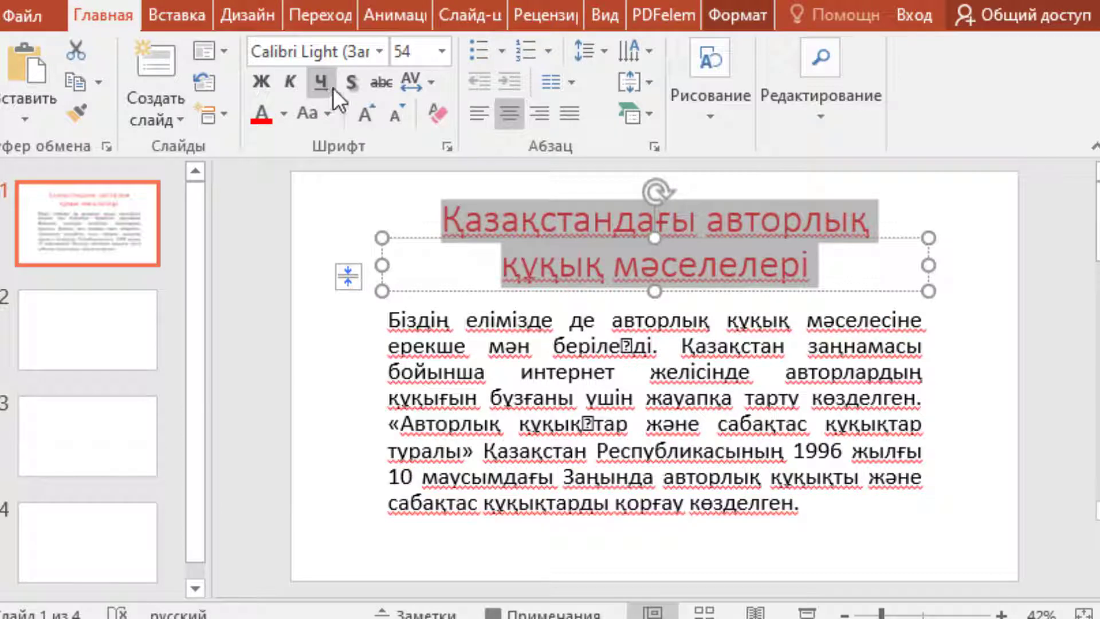
click(383, 57)
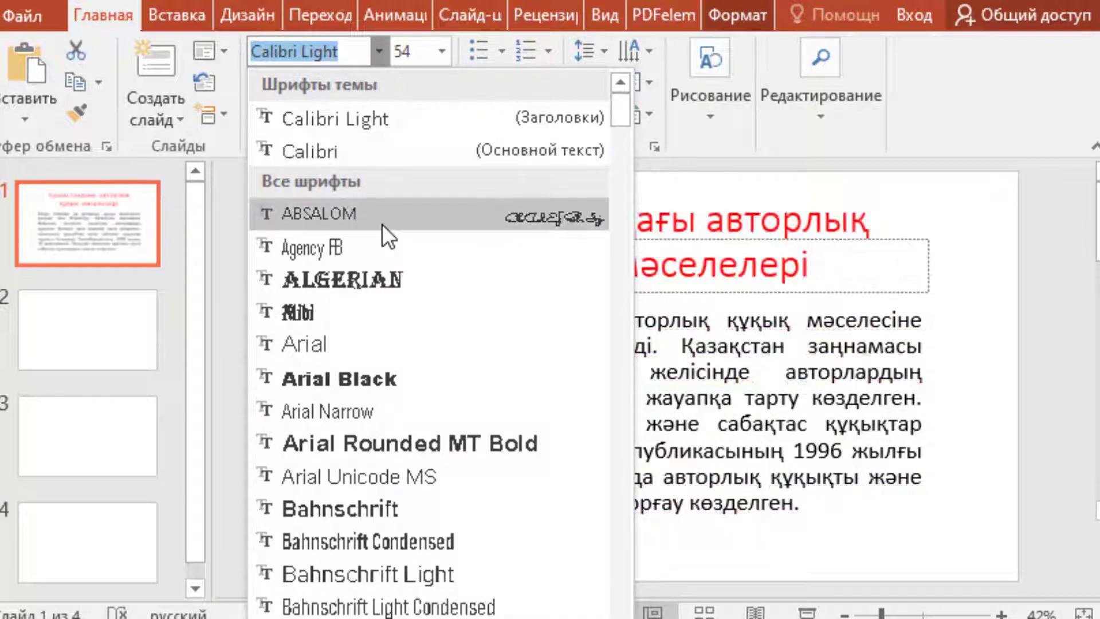
text(T)
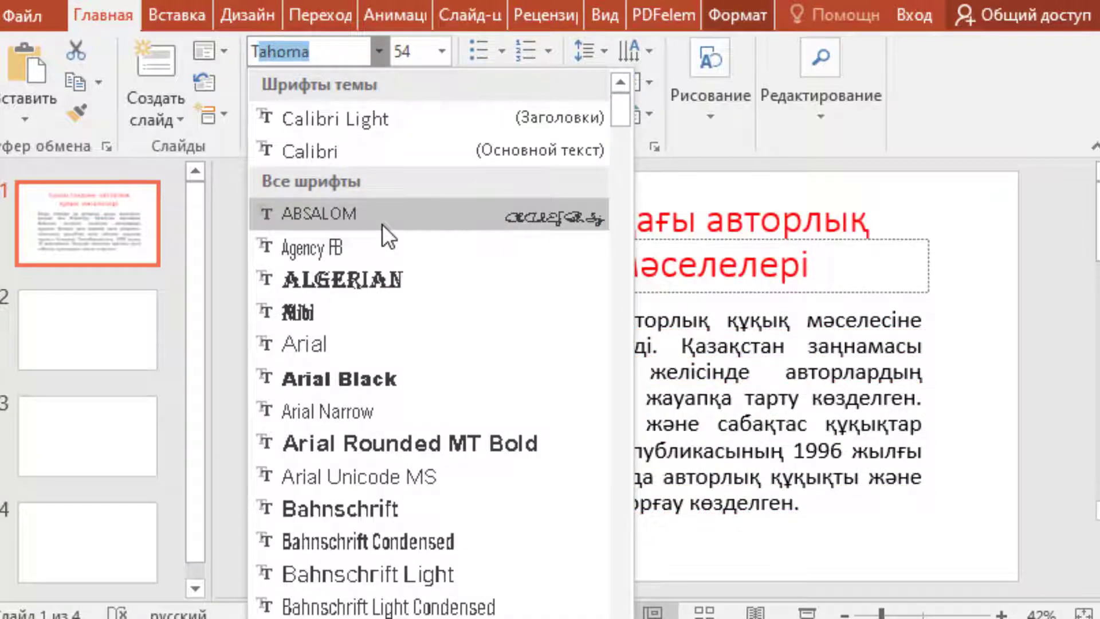
text(imes New R)
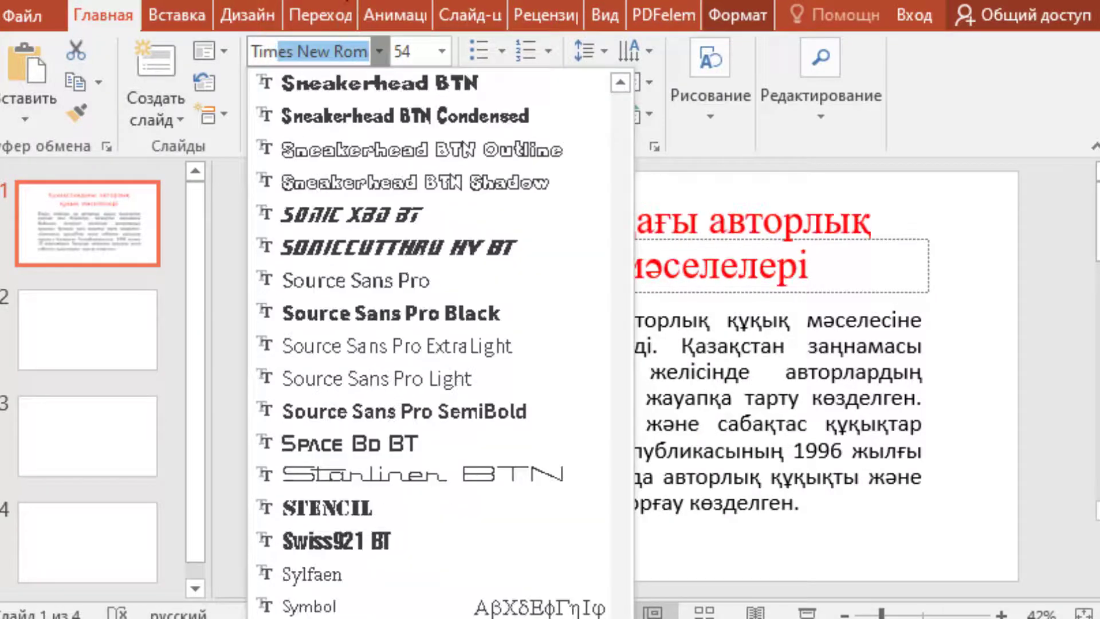
key(Return)
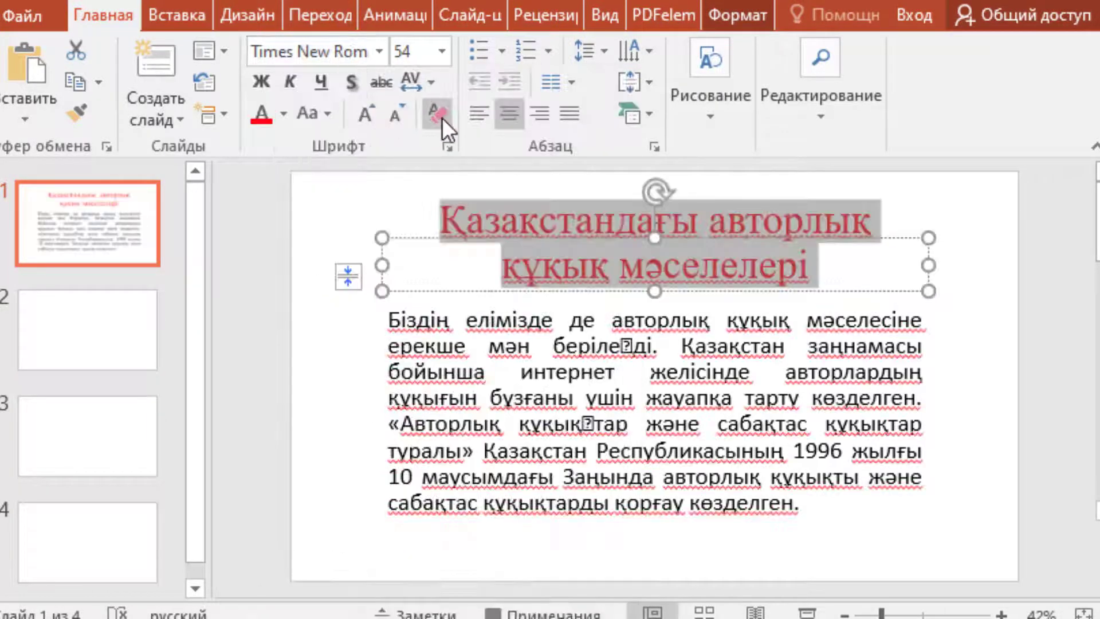
click(263, 75)
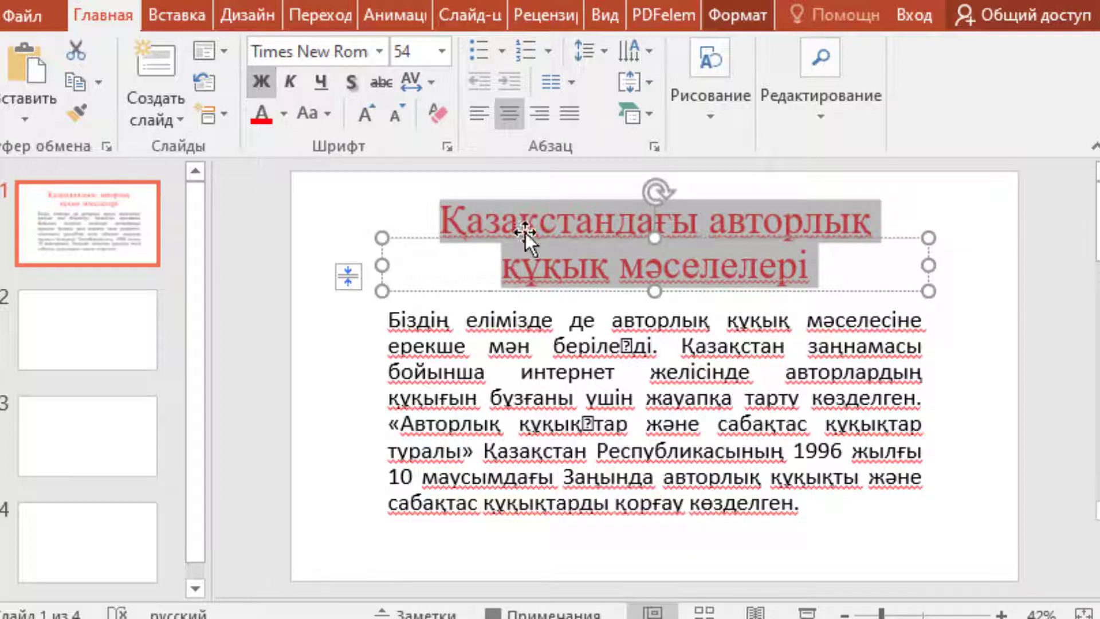
click(533, 320)
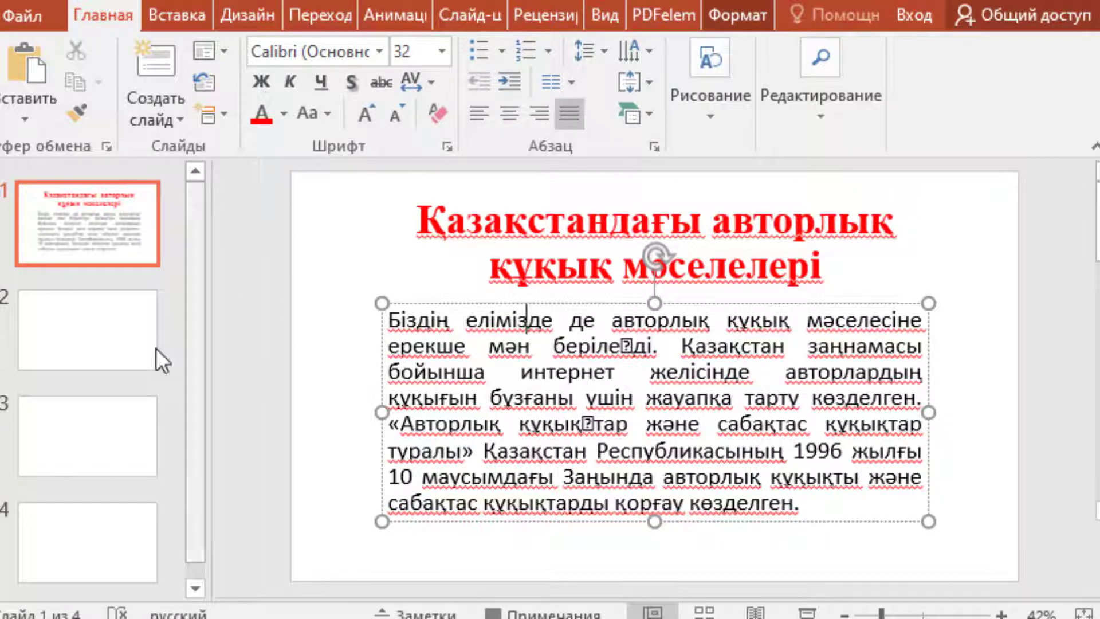
Browse through slides 2, 3 and 4
click(109, 348)
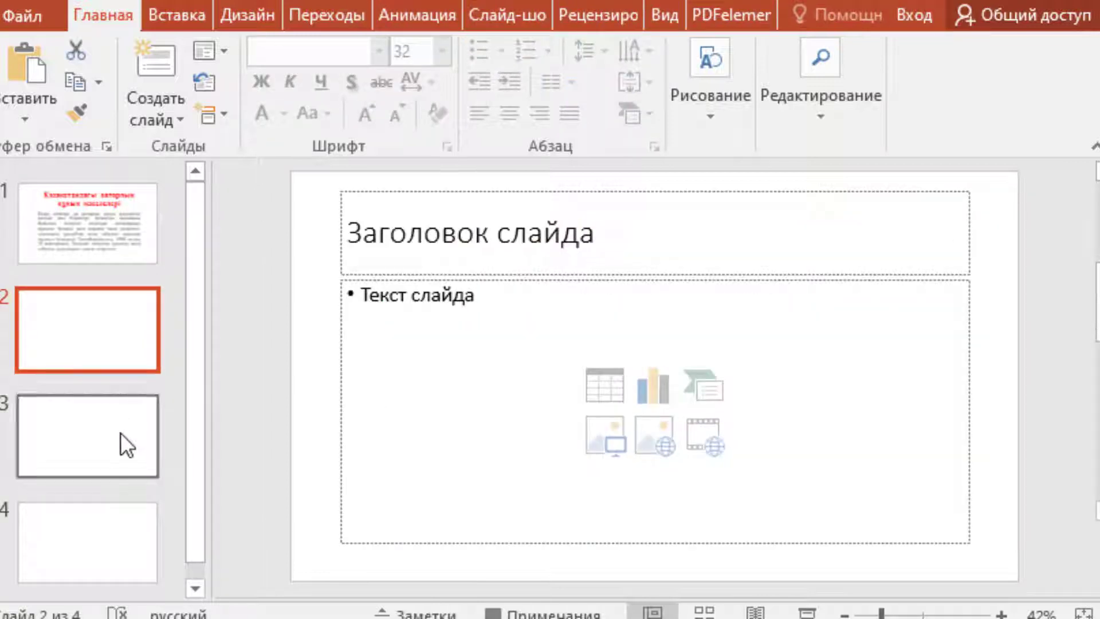
click(120, 451)
click(95, 549)
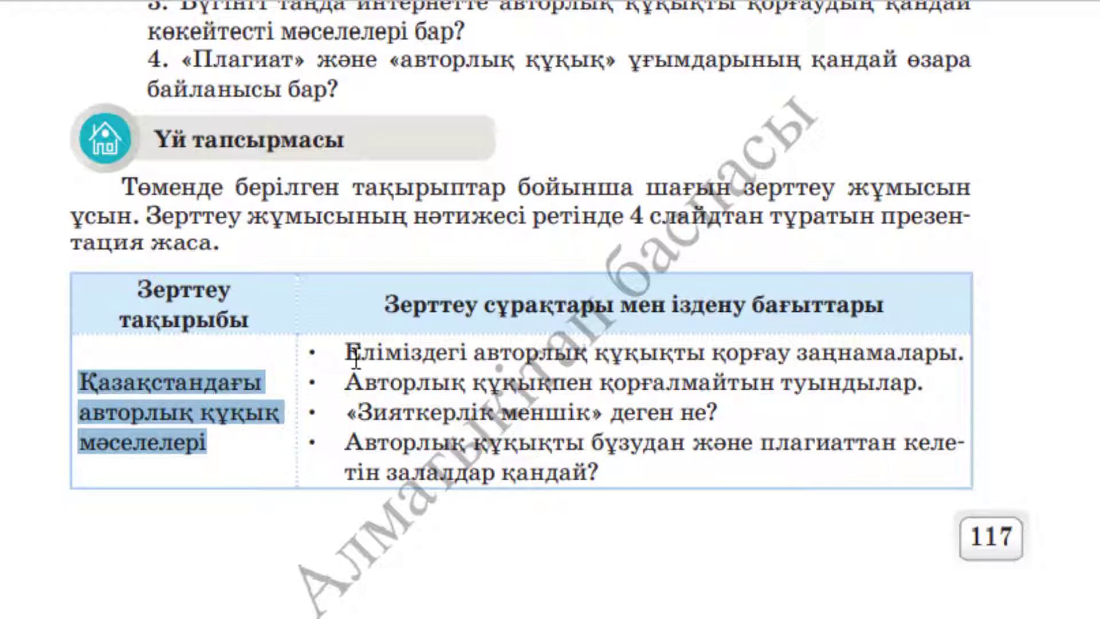
Select the first research question, Еліміздегі авторлық құқықты қорғау заңнамалары, and open its context menu
drag(347, 352, 959, 356)
key(ctrl+c)
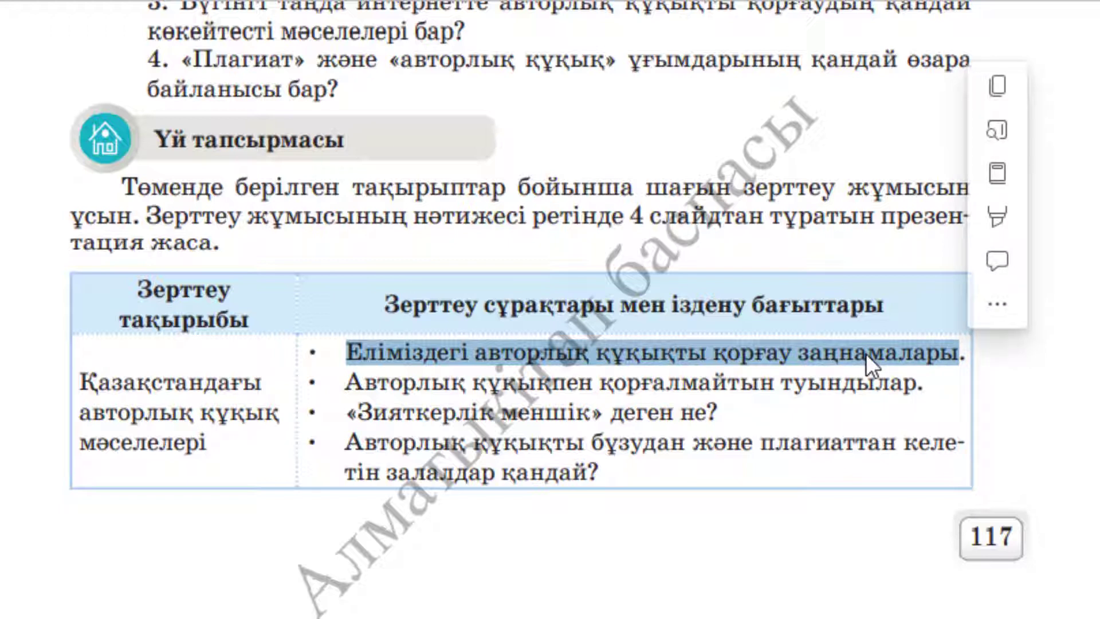
right_click(865, 353)
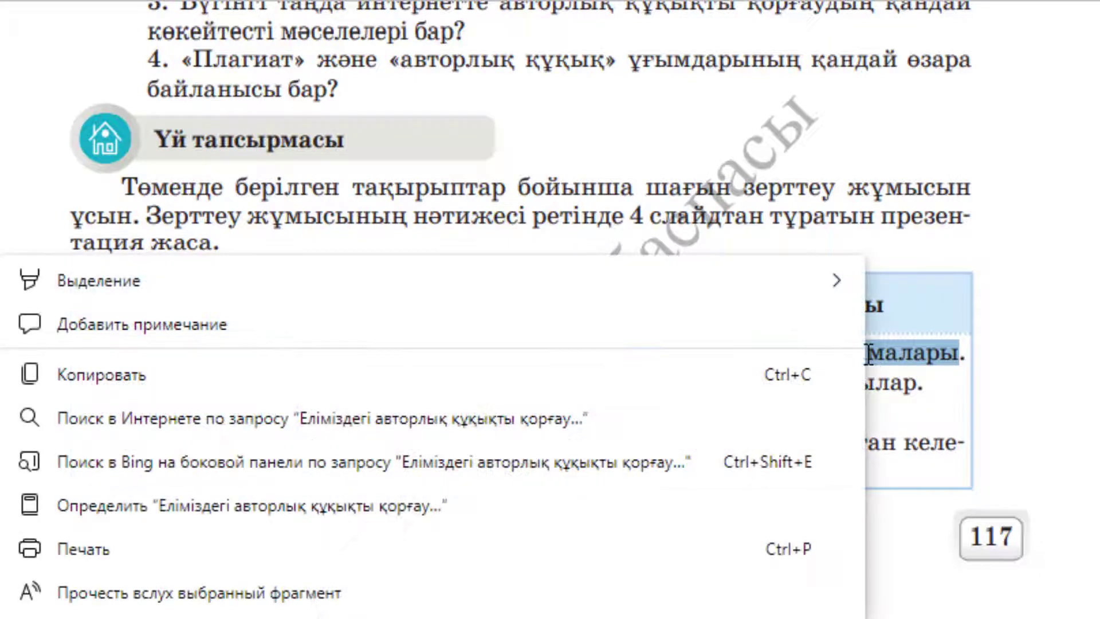
Copy the first research question and search Google for it from Chrome's address bar
click(239, 367)
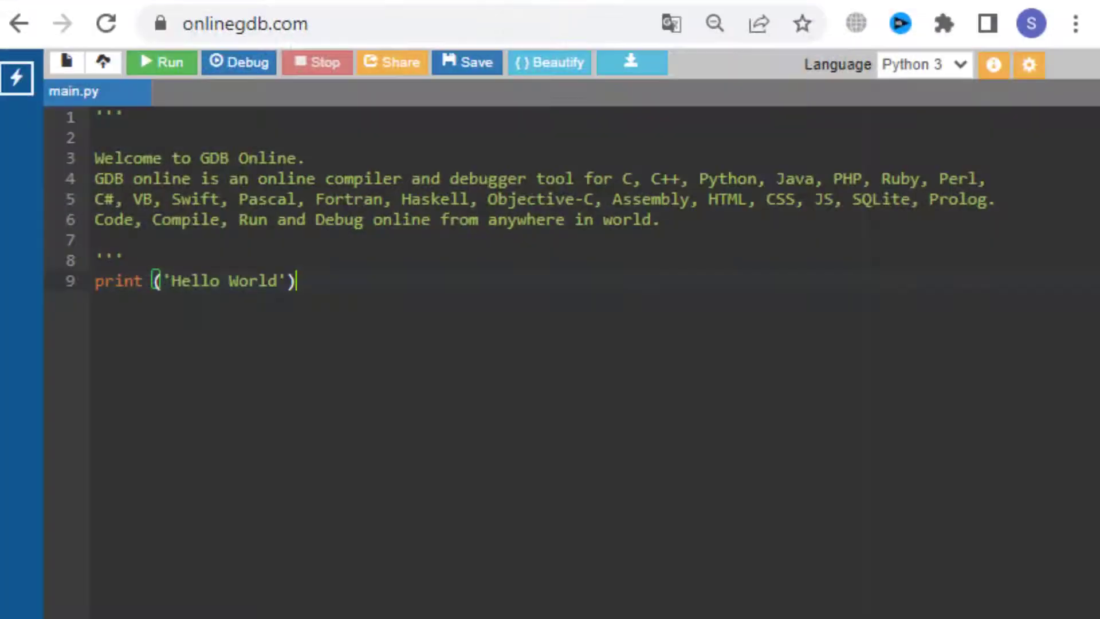
click(573, 16)
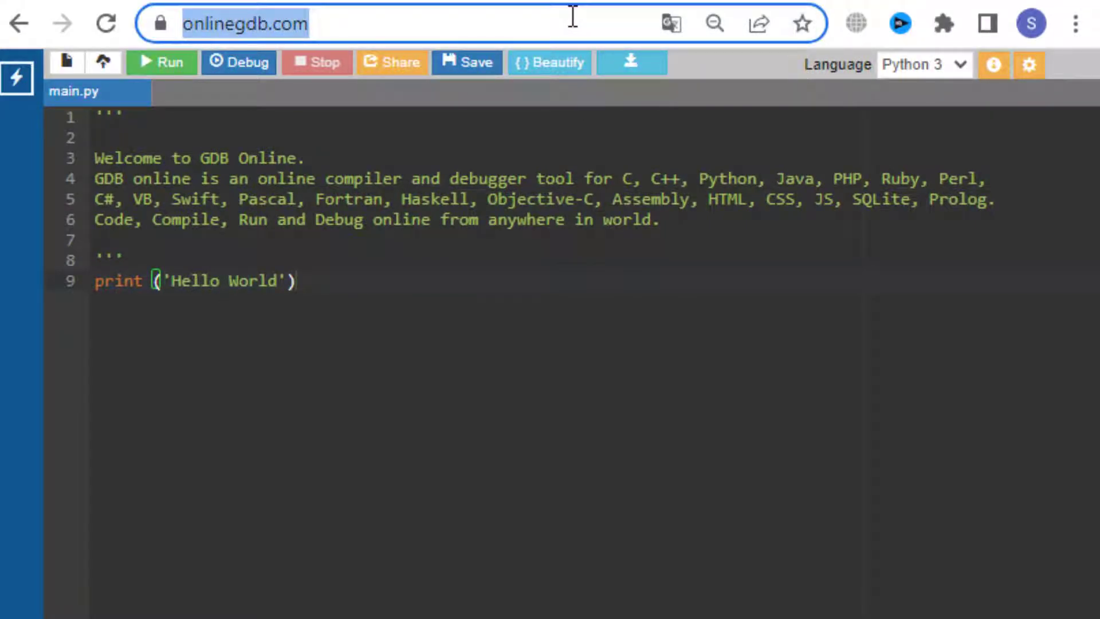
key(BackSpace)
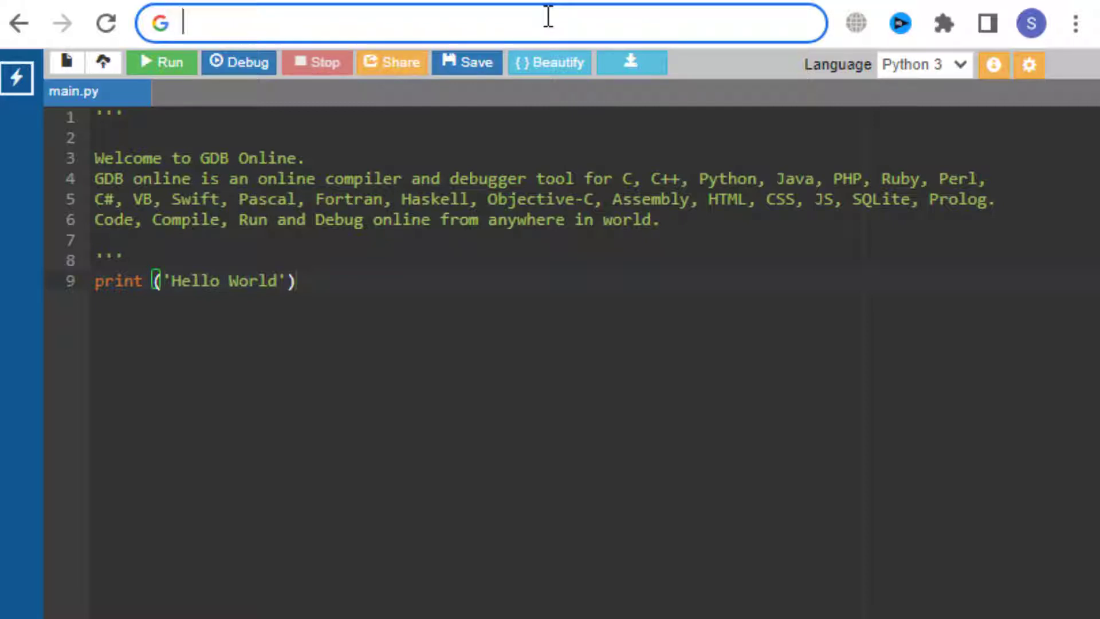
key(ctrl+v)
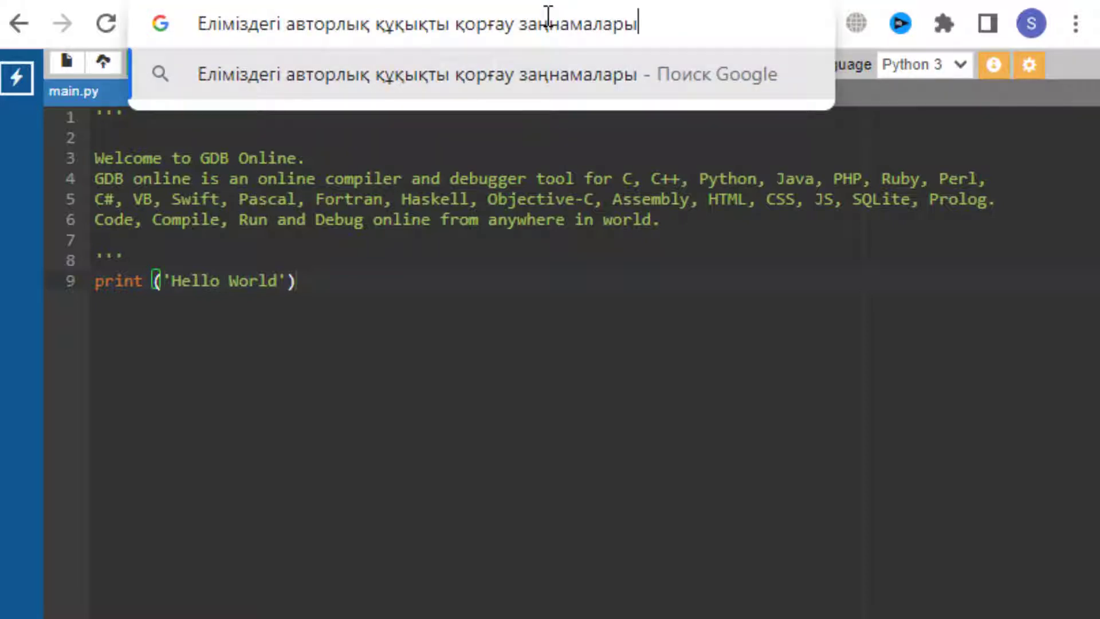
key(Return)
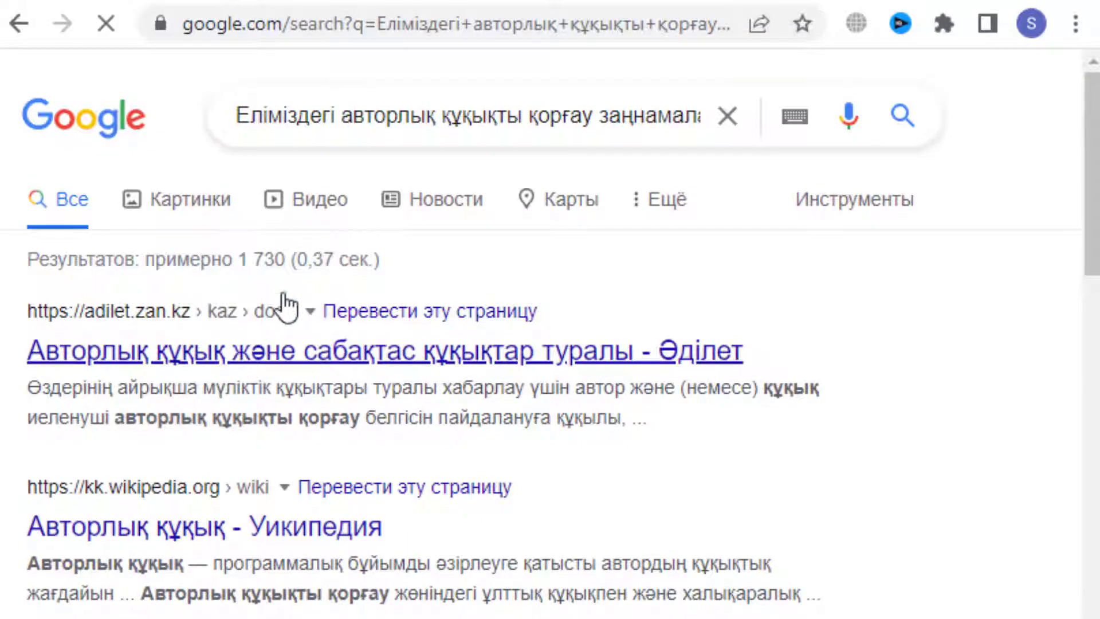
scroll(294, 298, down, 2)
scroll(292, 289, down, 8)
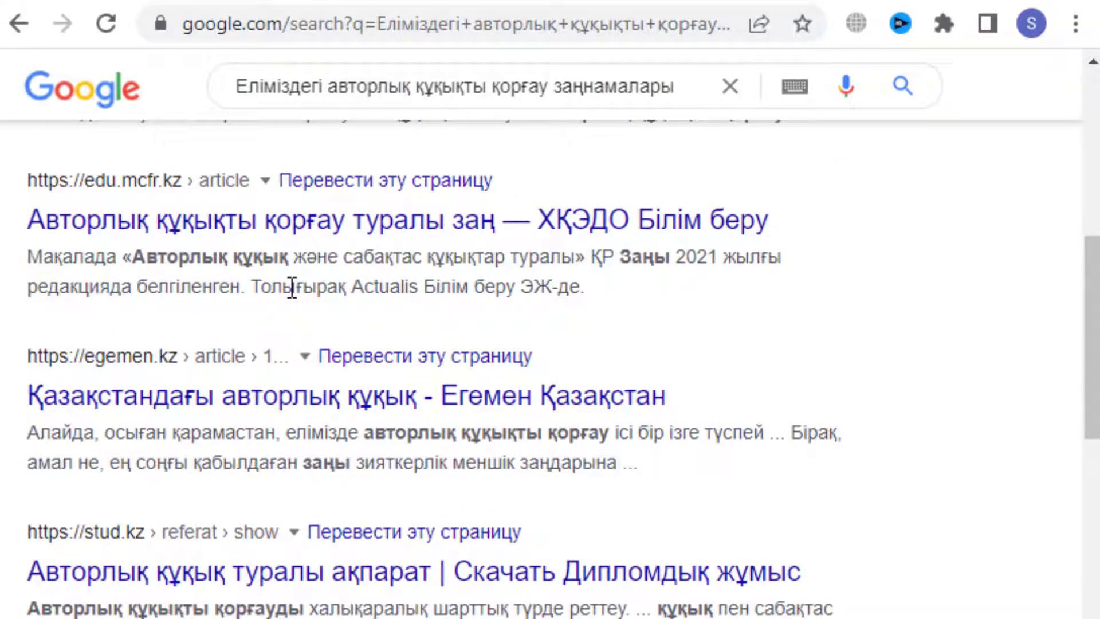
scroll(302, 301, down, 1)
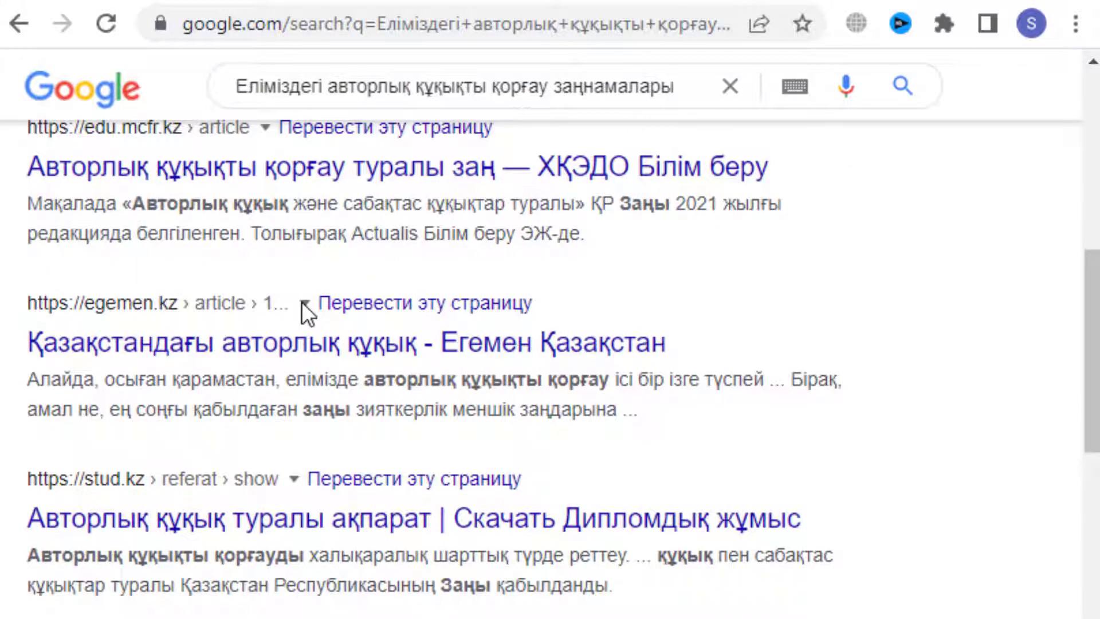
scroll(302, 304, up, 5)
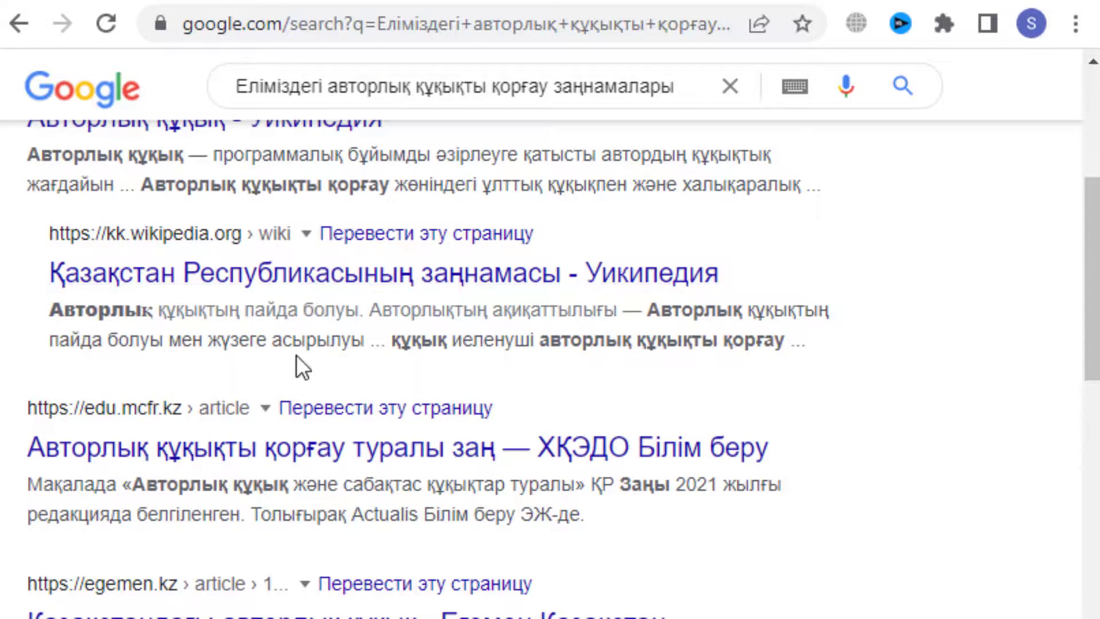
scroll(296, 356, down, 5)
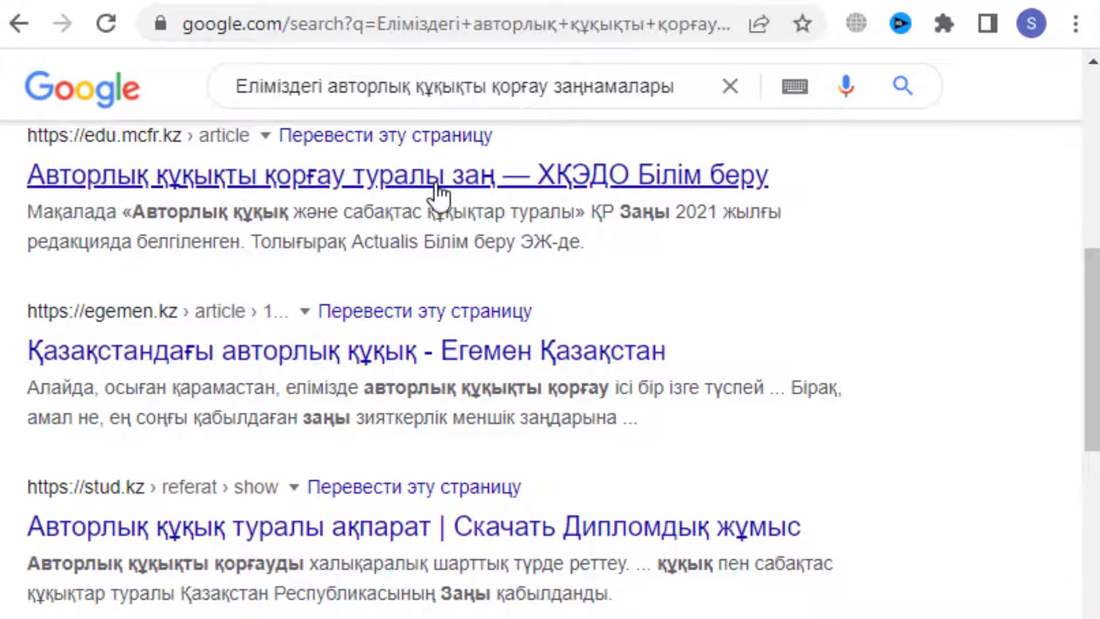
scroll(418, 191, up, 5)
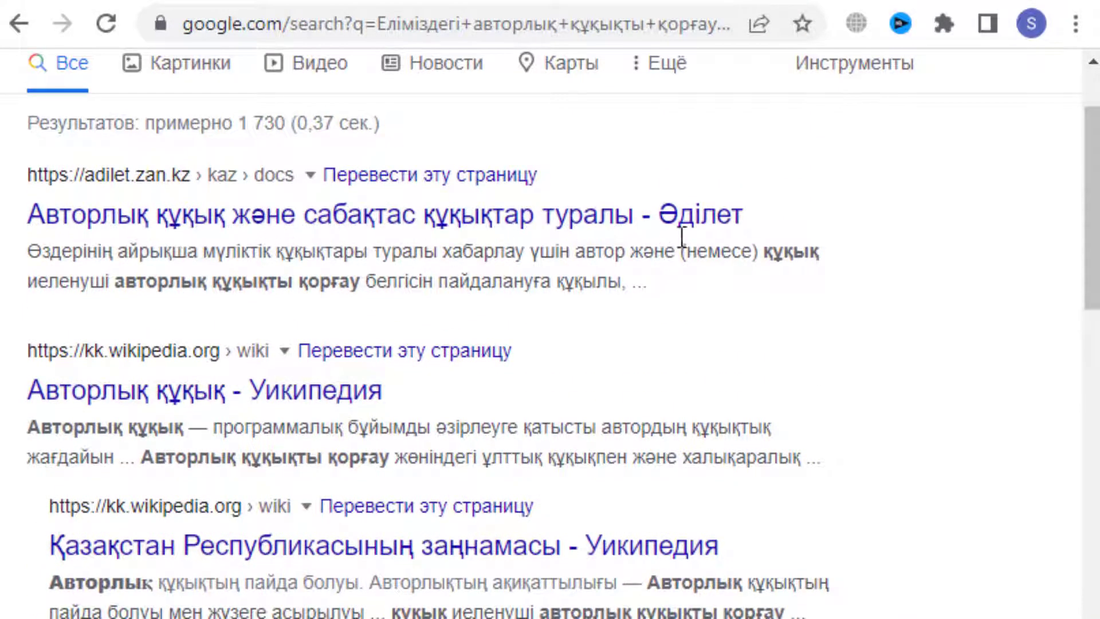
Open the adilet.zan.kz copyright law page and scroll down to Article 7 (7-бап)
click(367, 235)
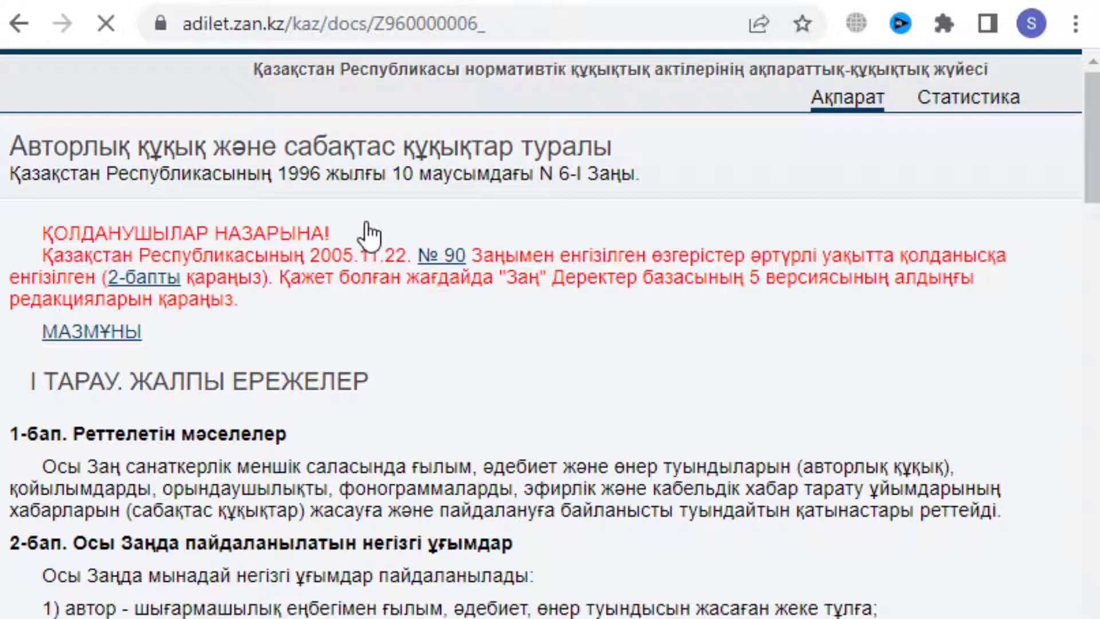
scroll(427, 364, down, 5)
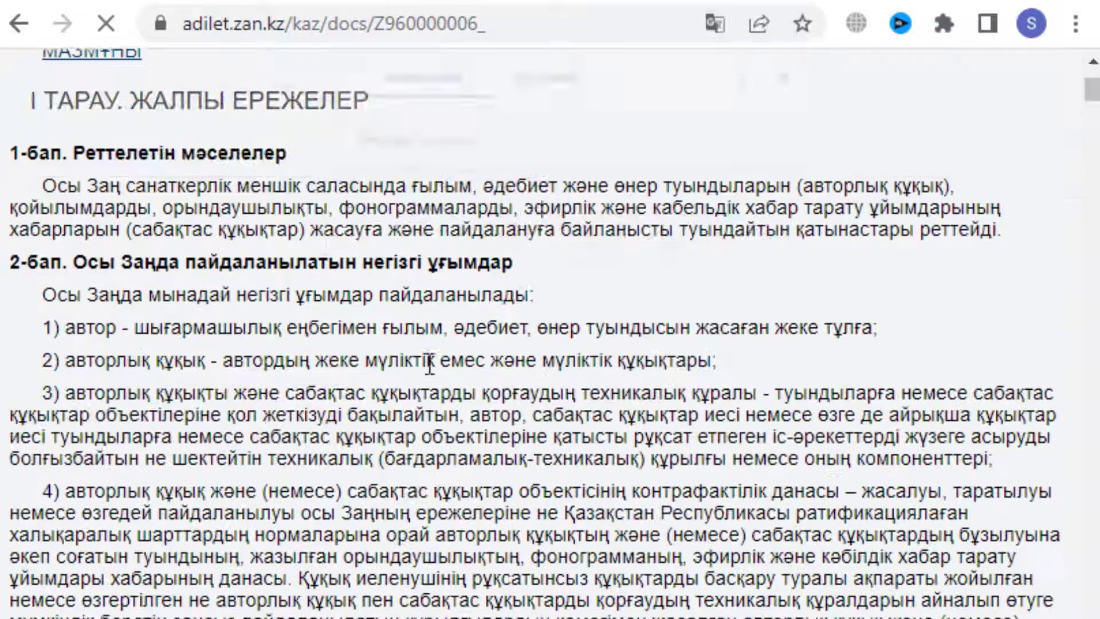
scroll(430, 363, down, 2)
scroll(430, 363, up, 3)
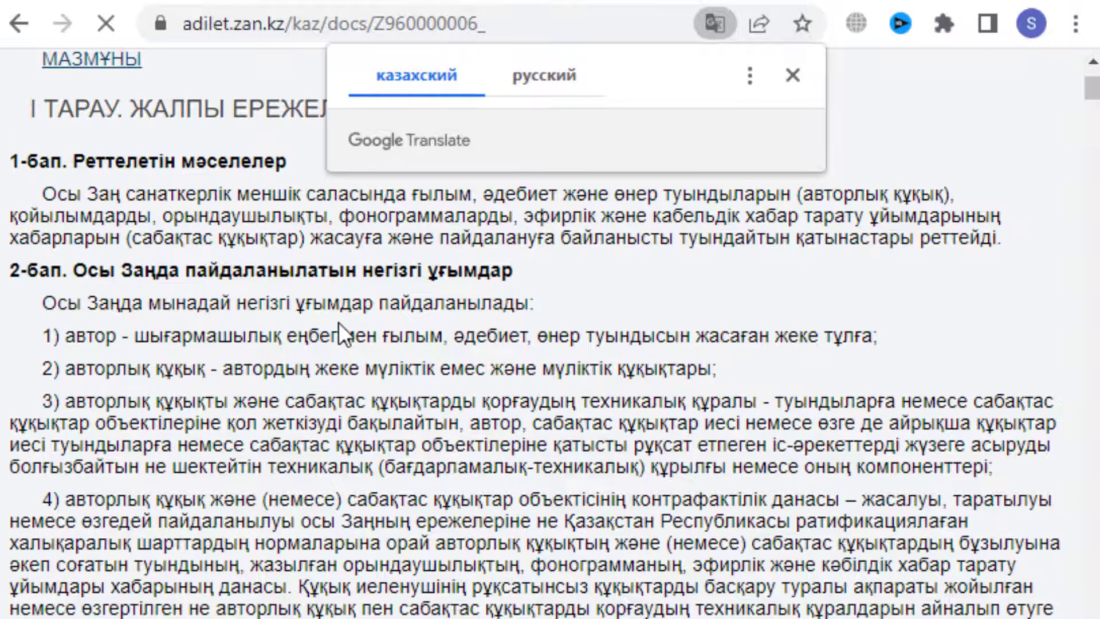
scroll(339, 322, up, 2)
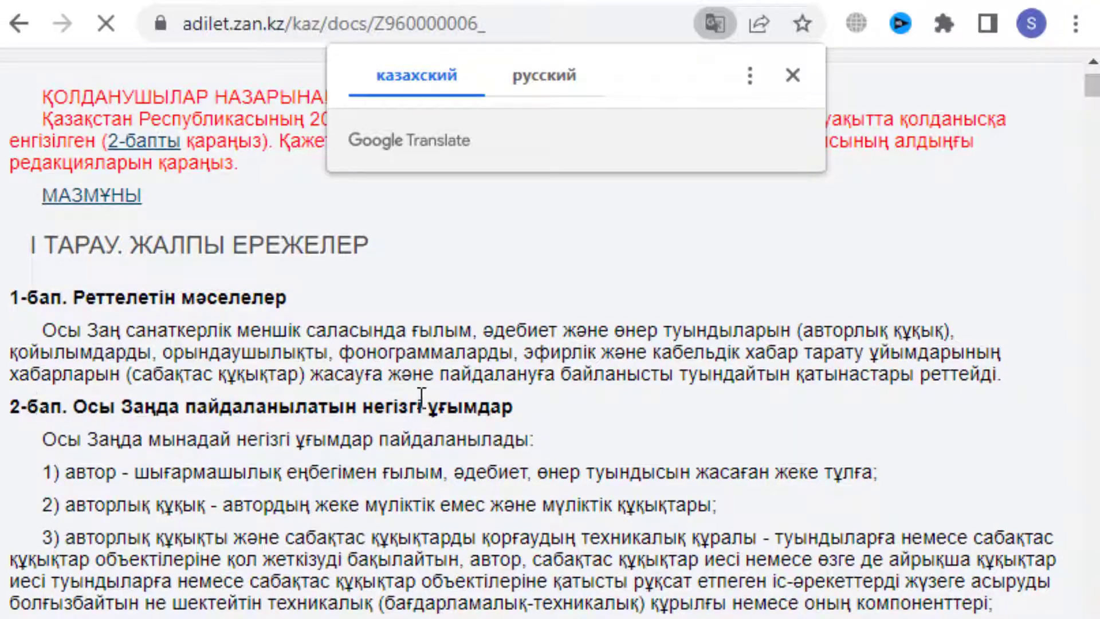
scroll(428, 394, down, 7)
scroll(428, 398, down, 1)
scroll(428, 397, down, 4)
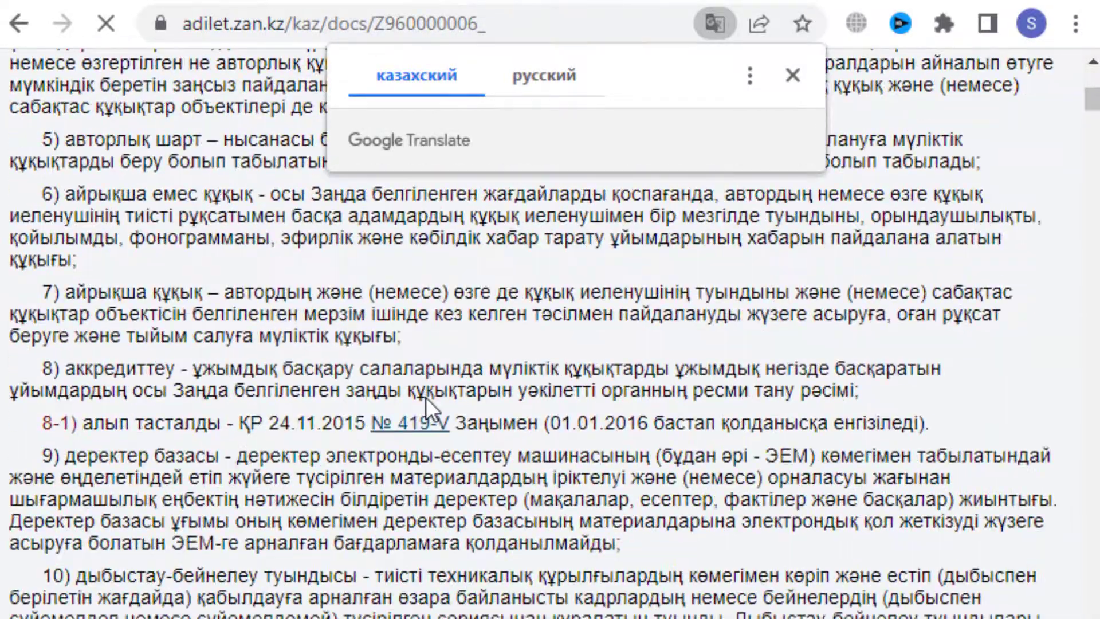
scroll(429, 398, down, 5)
scroll(429, 397, down, 6)
scroll(429, 398, down, 5)
scroll(428, 397, down, 7)
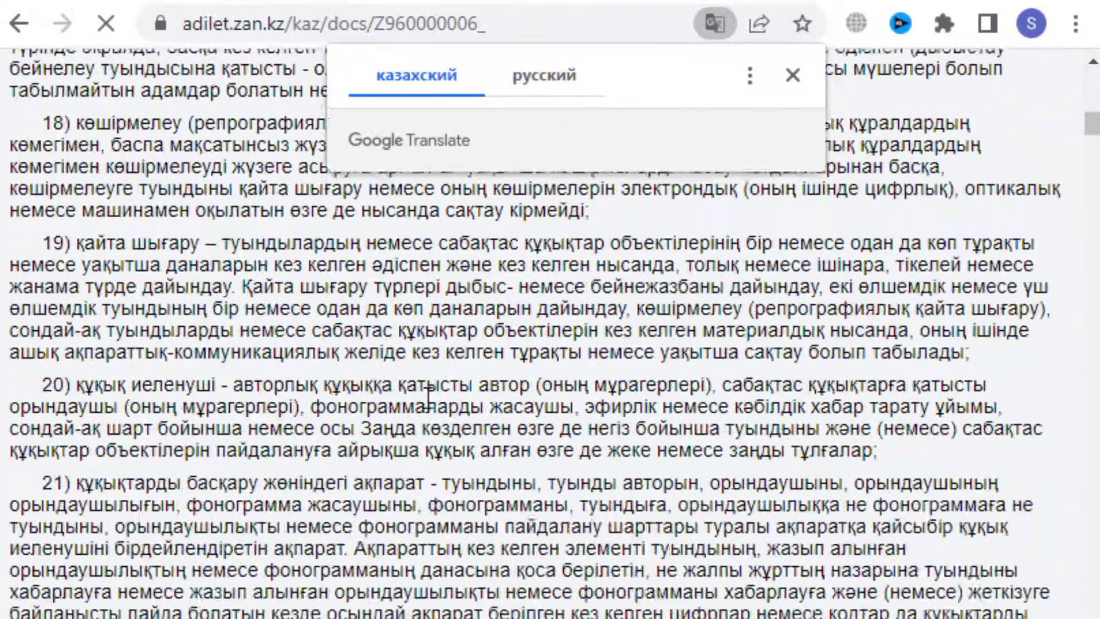
scroll(428, 397, down, 10)
scroll(428, 396, down, 10)
scroll(429, 395, down, 10)
scroll(429, 397, down, 8)
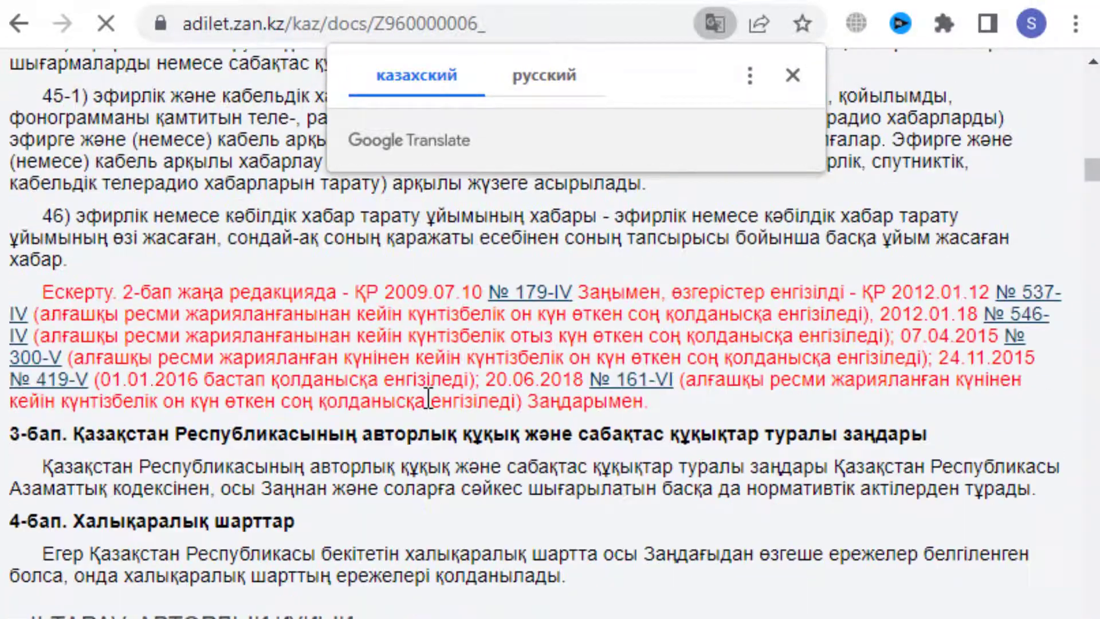
scroll(429, 397, down, 3)
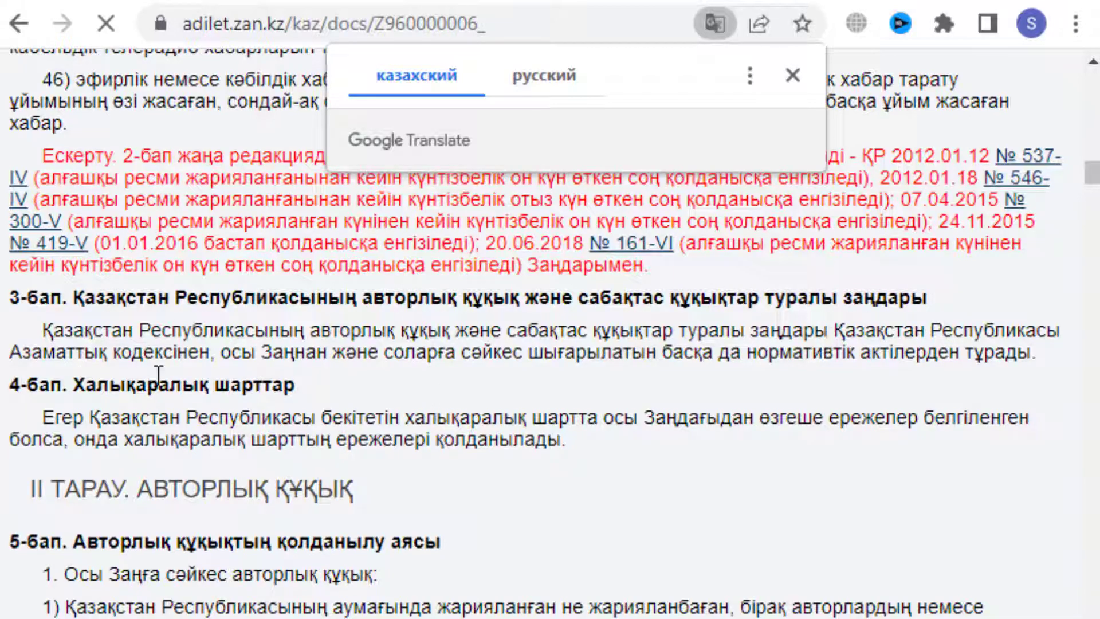
scroll(303, 408, down, 5)
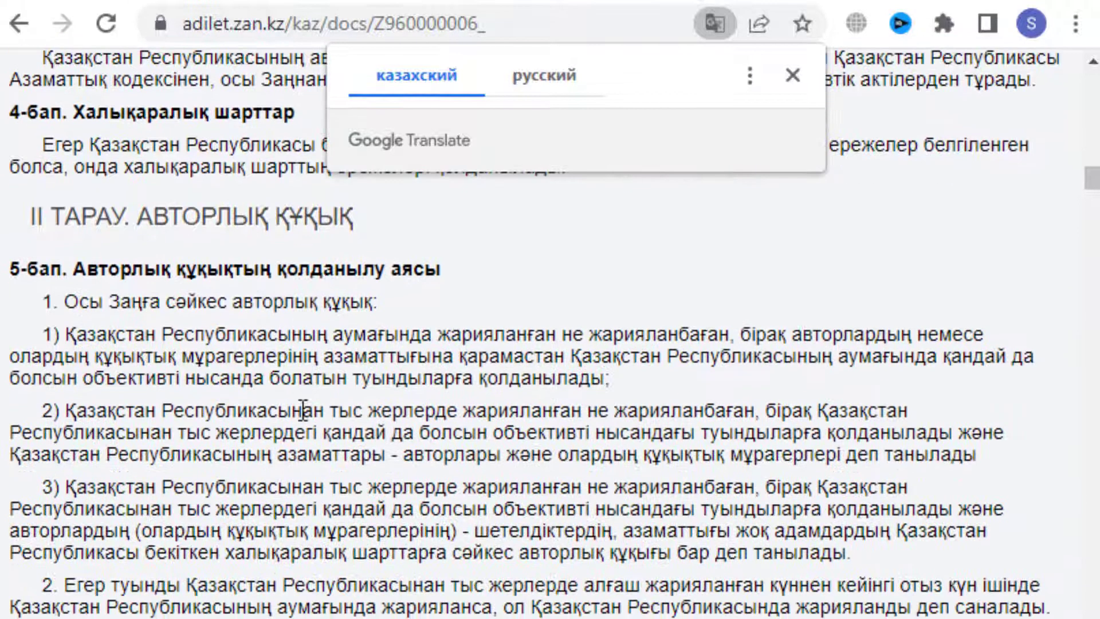
drag(33, 216, 373, 221)
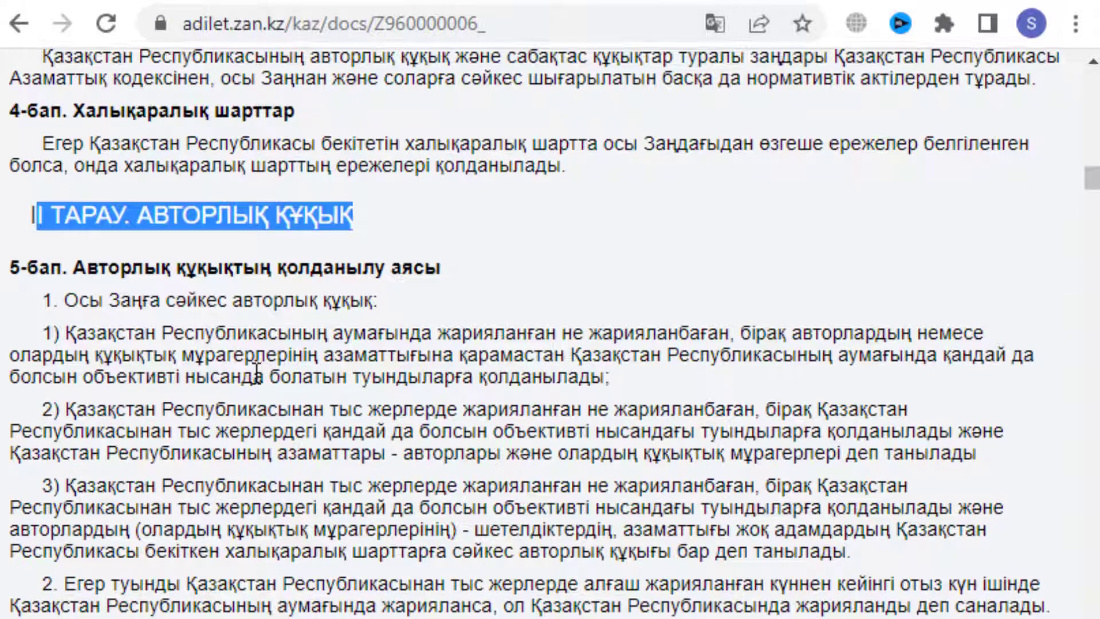
scroll(256, 373, down, 2)
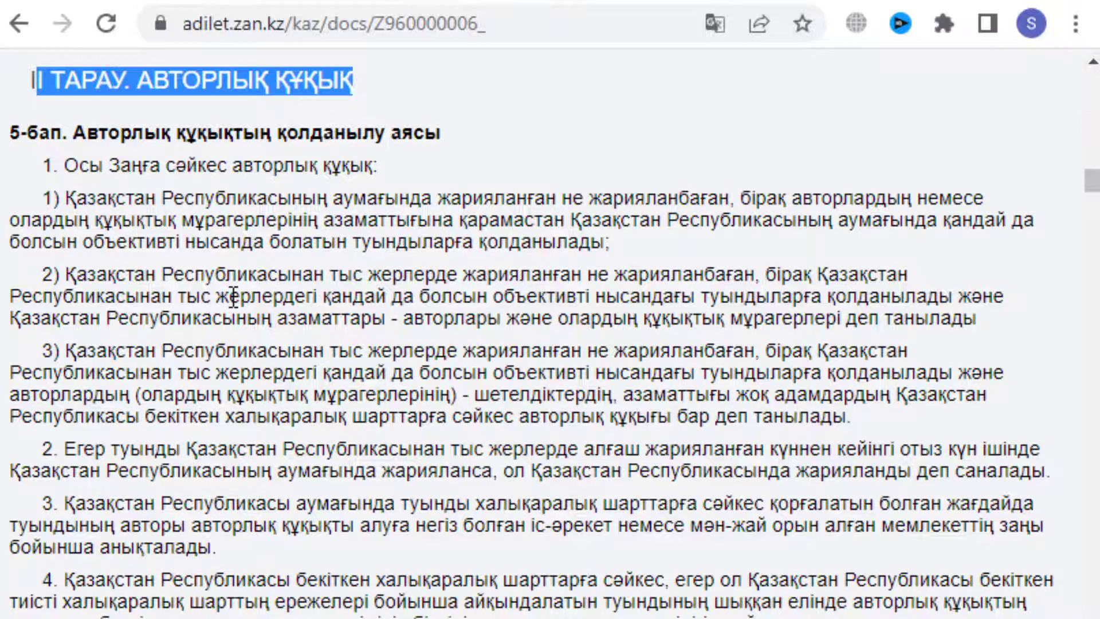
scroll(234, 296, down, 5)
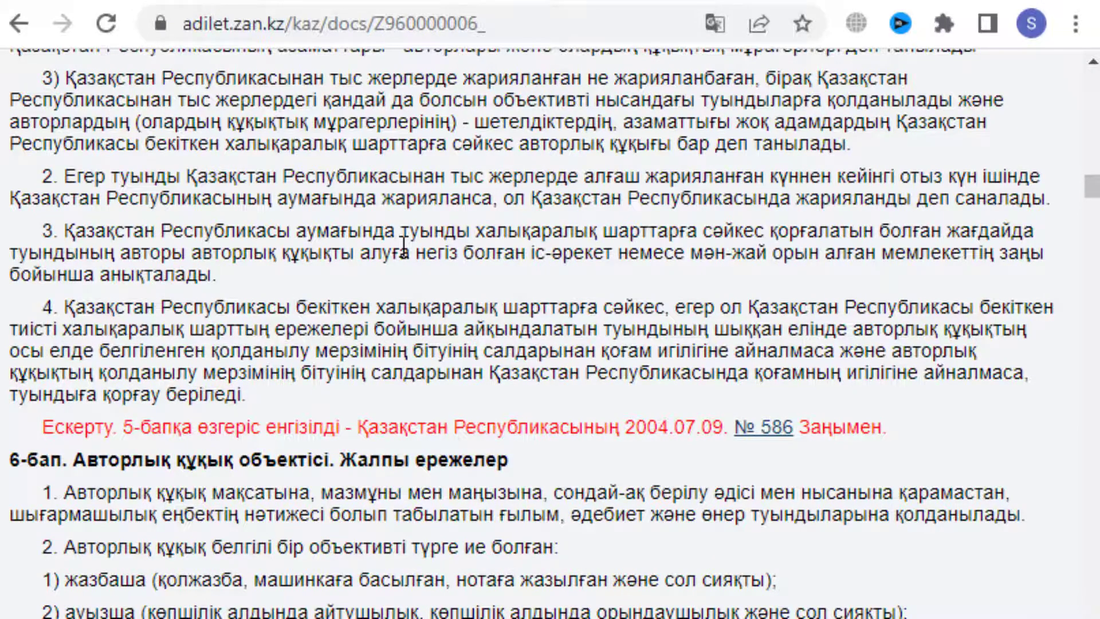
scroll(346, 279, down, 8)
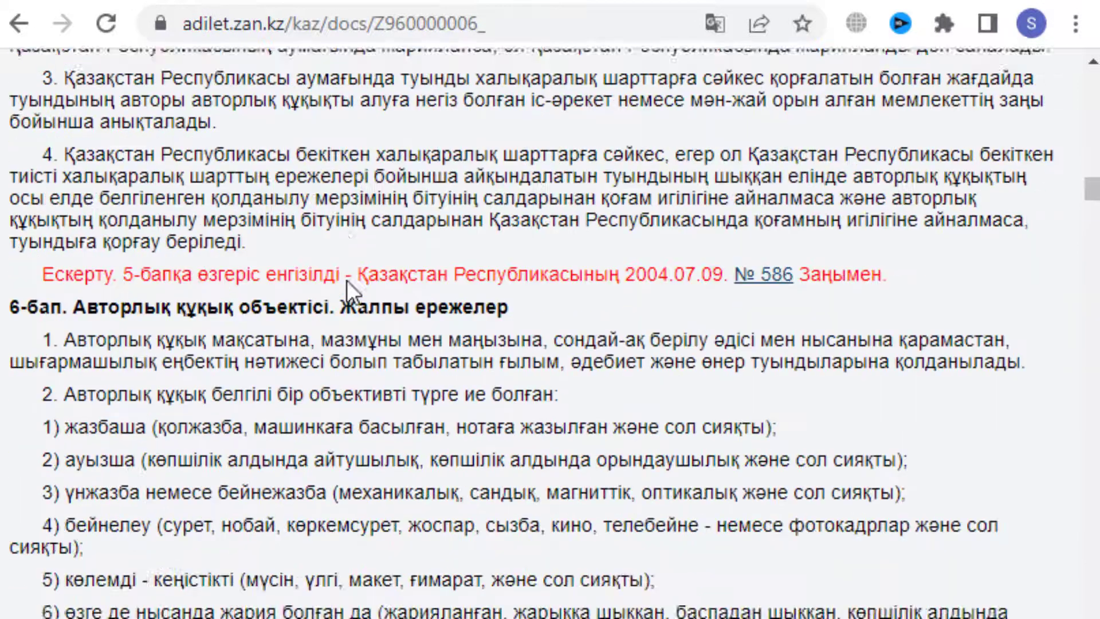
scroll(274, 208, up, 3)
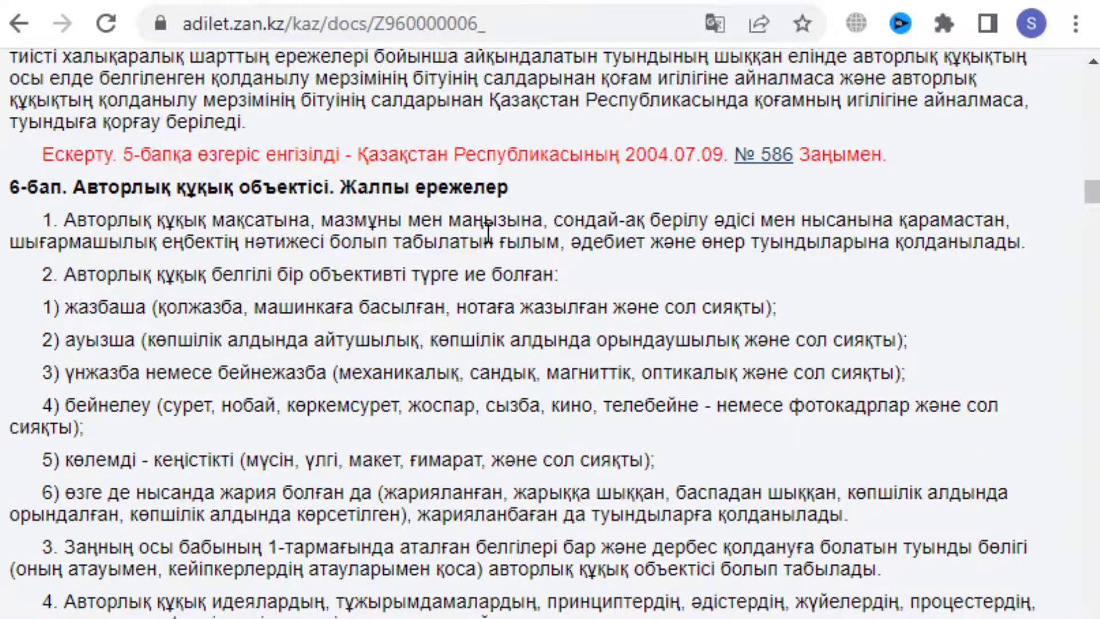
scroll(487, 239, down, 7)
scroll(487, 240, down, 2)
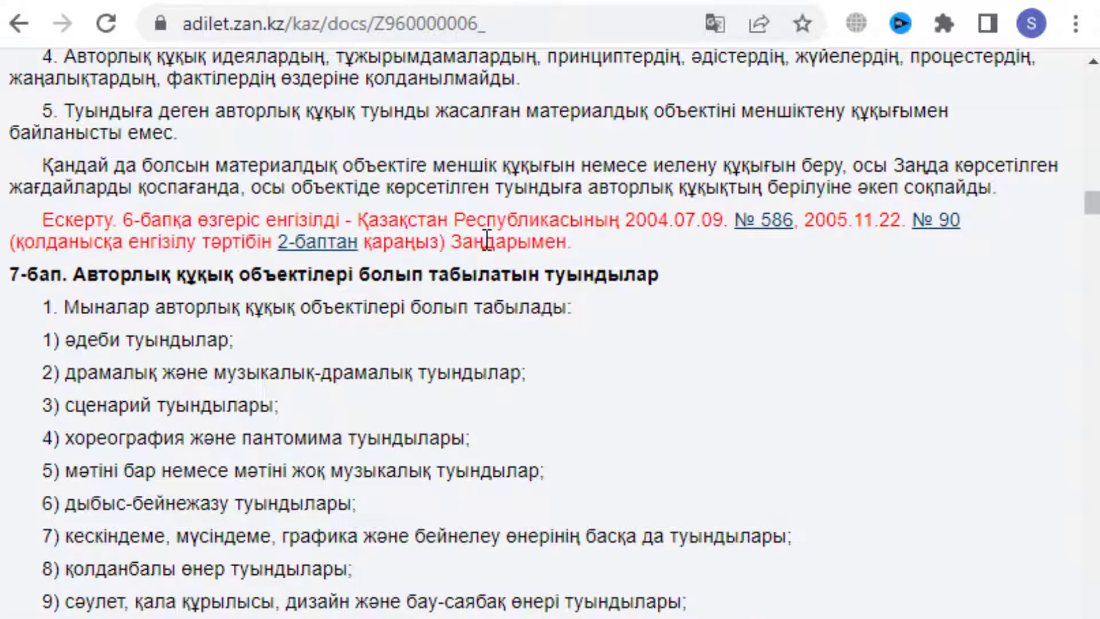
scroll(483, 267, down, 2)
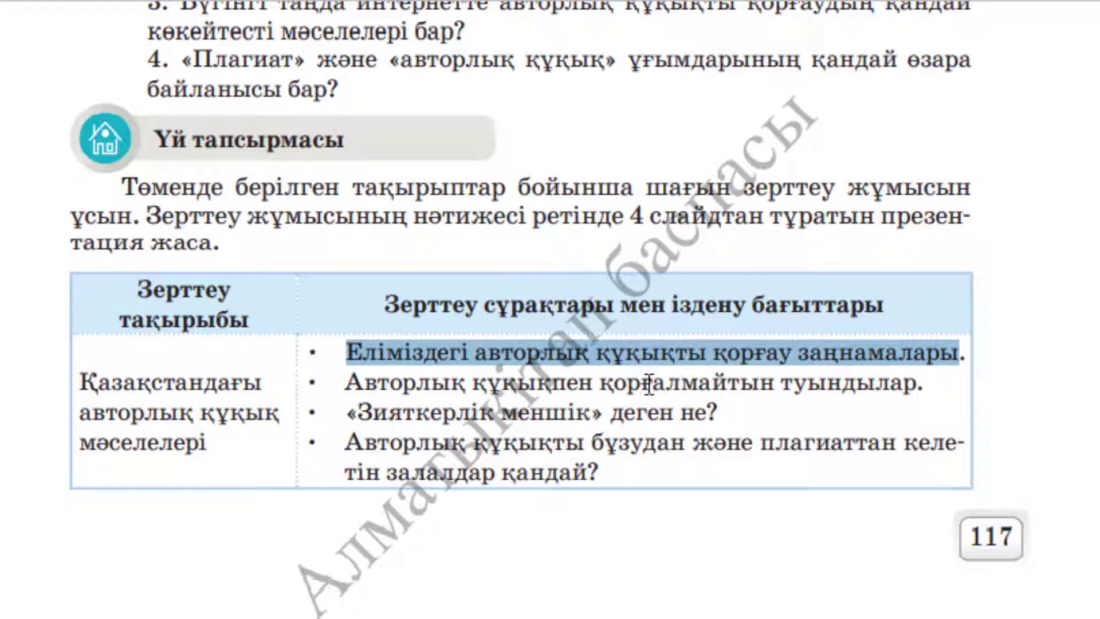
Try selecting research-question text, then place the cursor after бойынша on PowerPoint's slide 1
drag(627, 383, 775, 382)
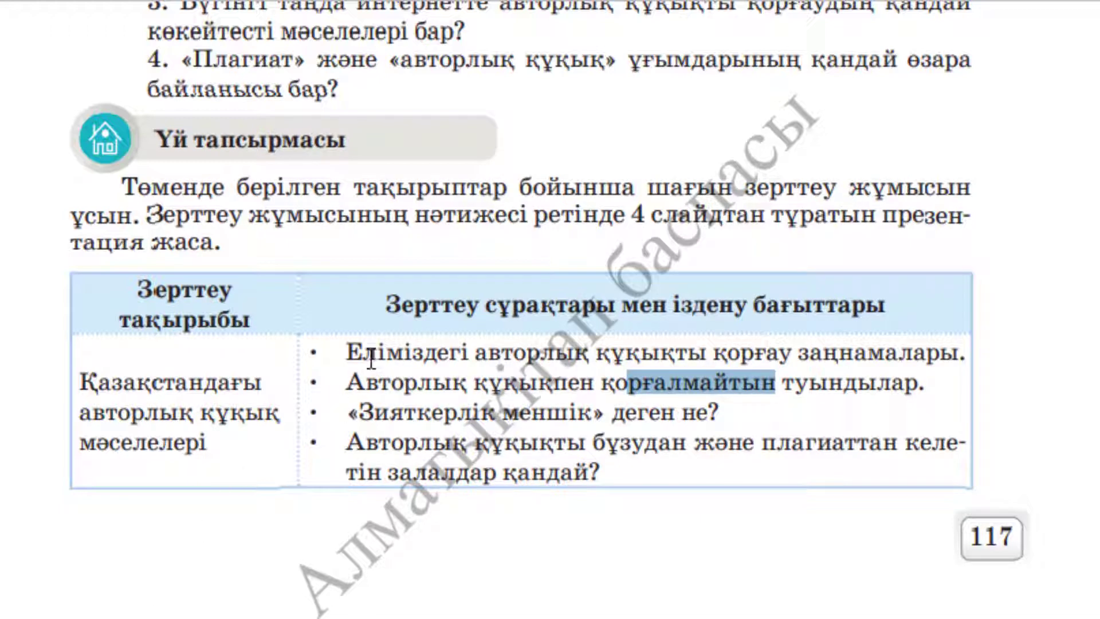
drag(347, 351, 400, 350)
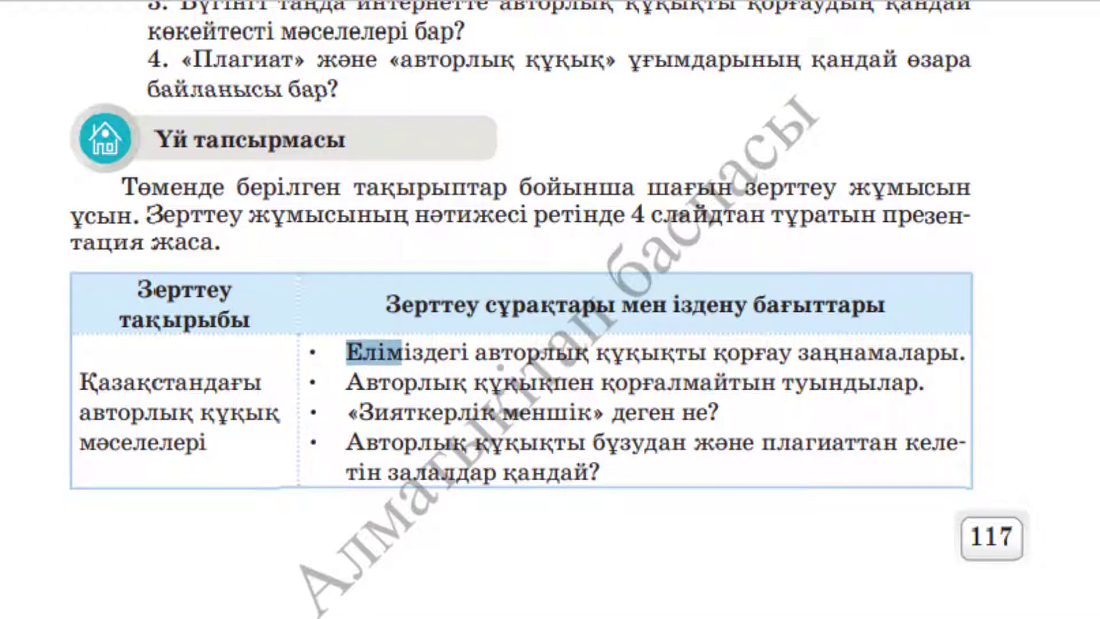
key(alt+Tab)
click(103, 246)
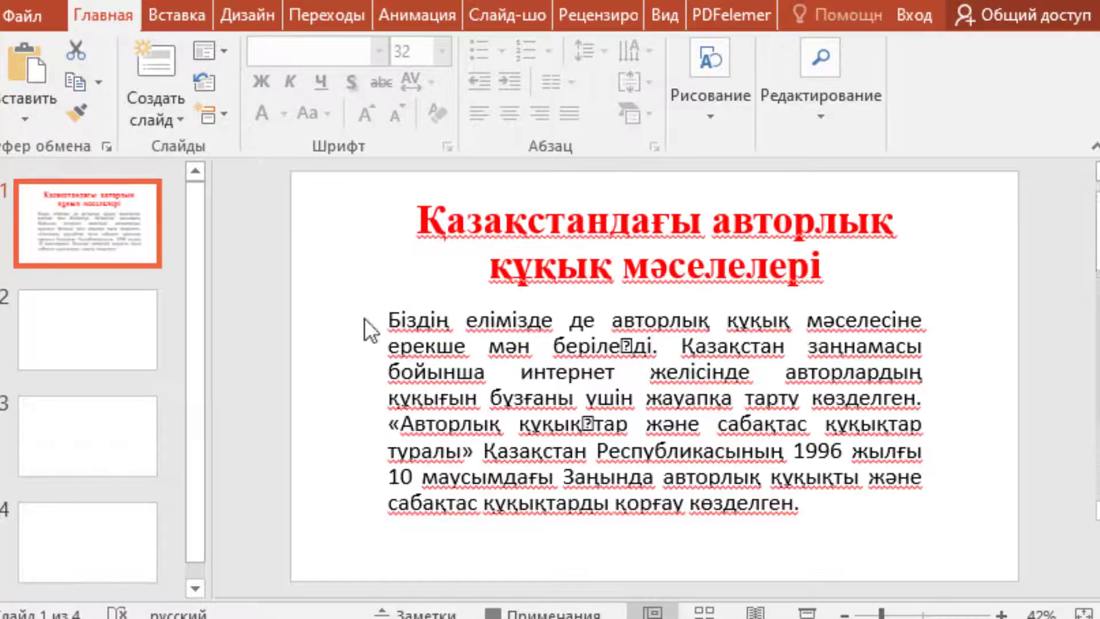
click(485, 370)
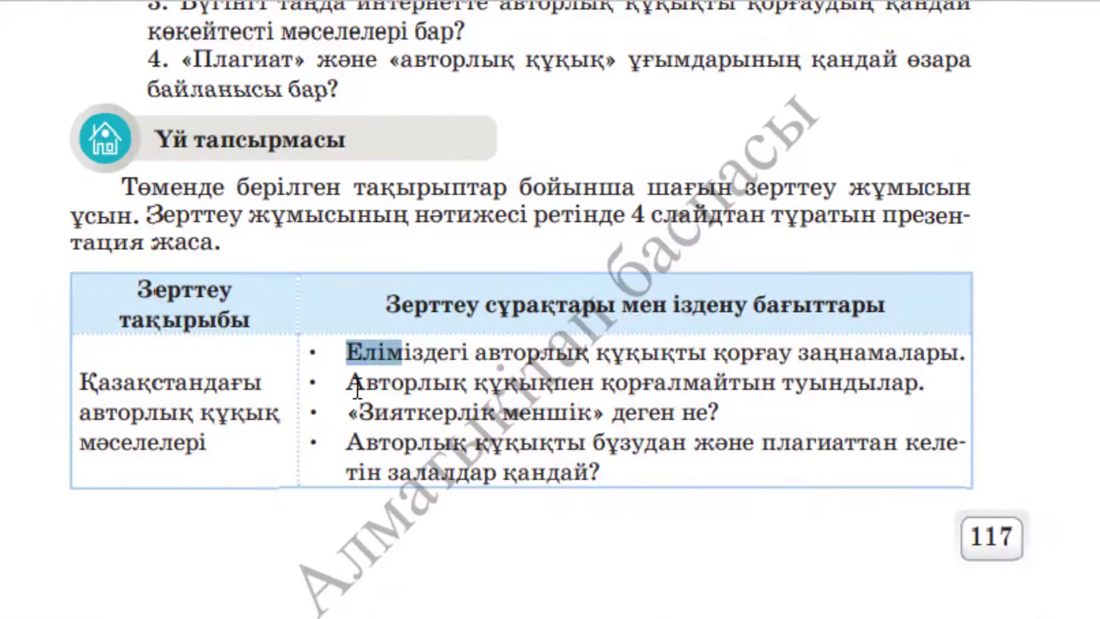
Copy the second research question, Авторлық құқықпен қорғалмайтын туындылар, and return to the law page
click(352, 383)
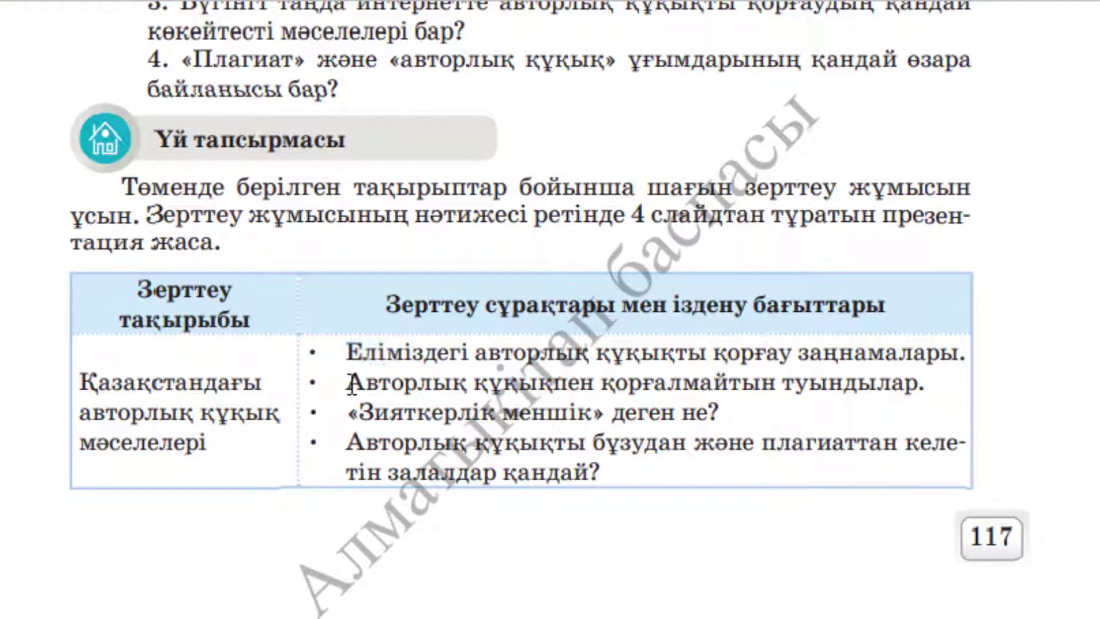
mouse_move(352, 383)
mouse_down()
mouse_move(891, 370)
mouse_move(920, 383)
mouse_up()
key(ctrl+c)
right_click(920, 383)
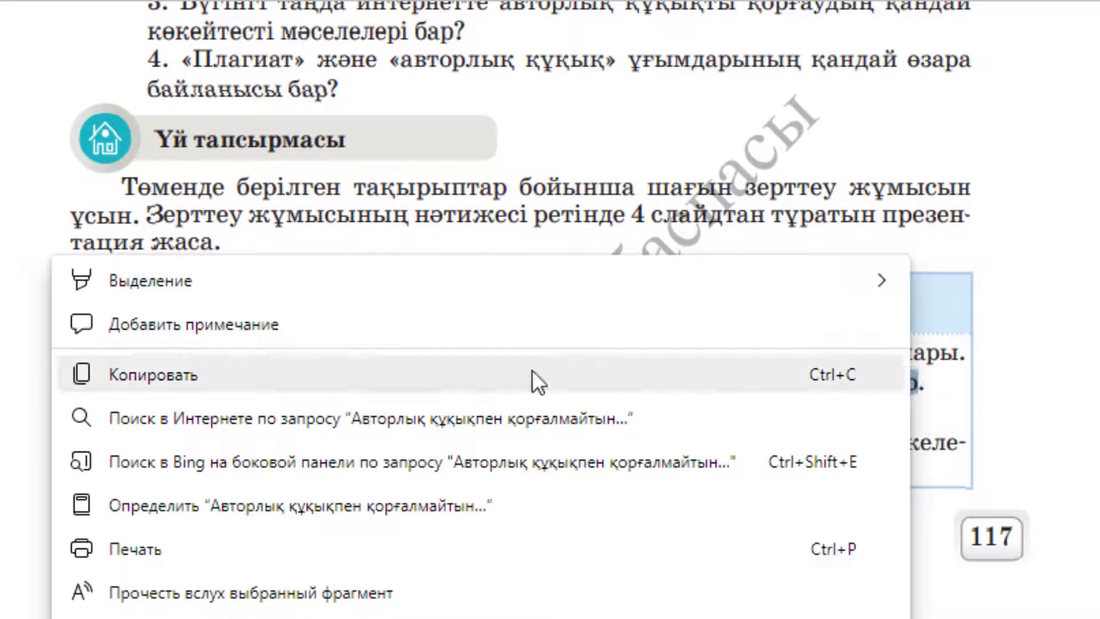
click(374, 382)
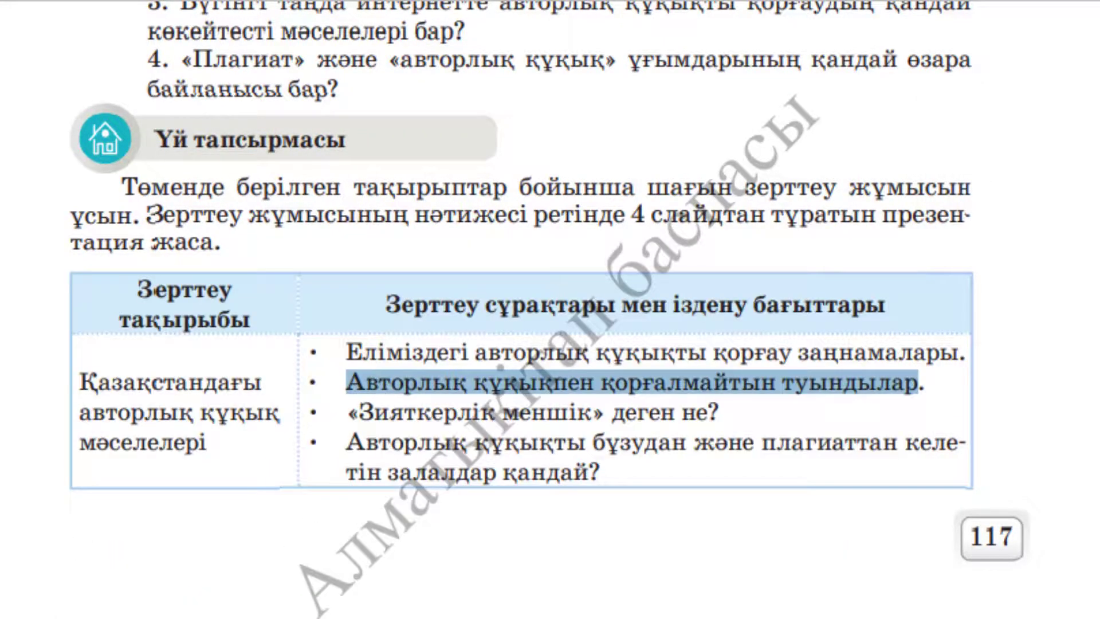
key(alt+Tab)
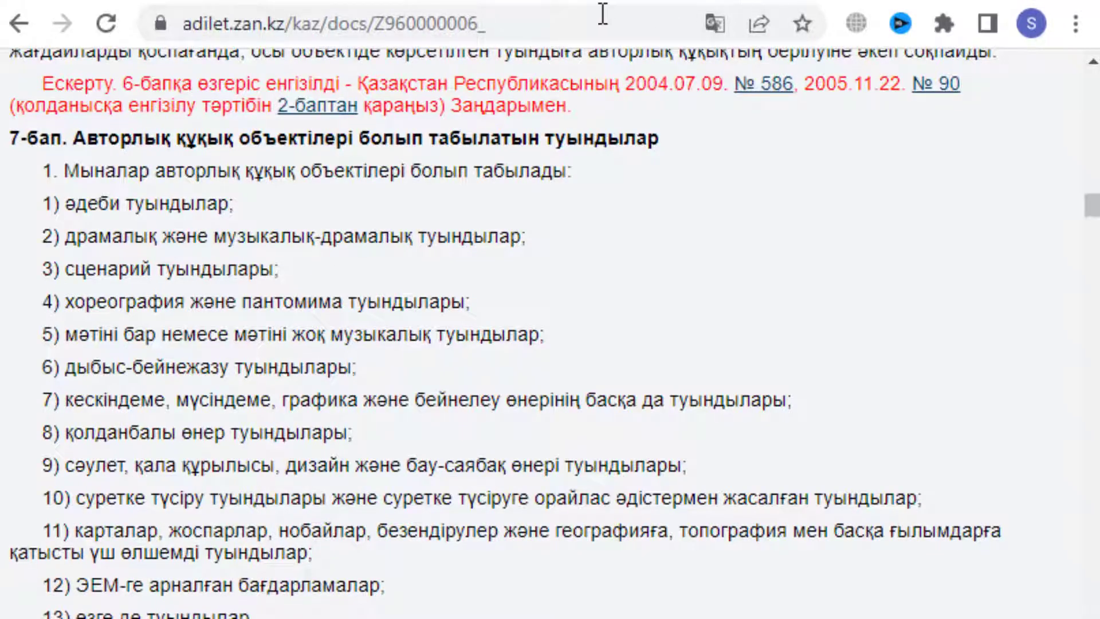
Search Google for the copied question about works not protected by copyright
key(ctrl+t)
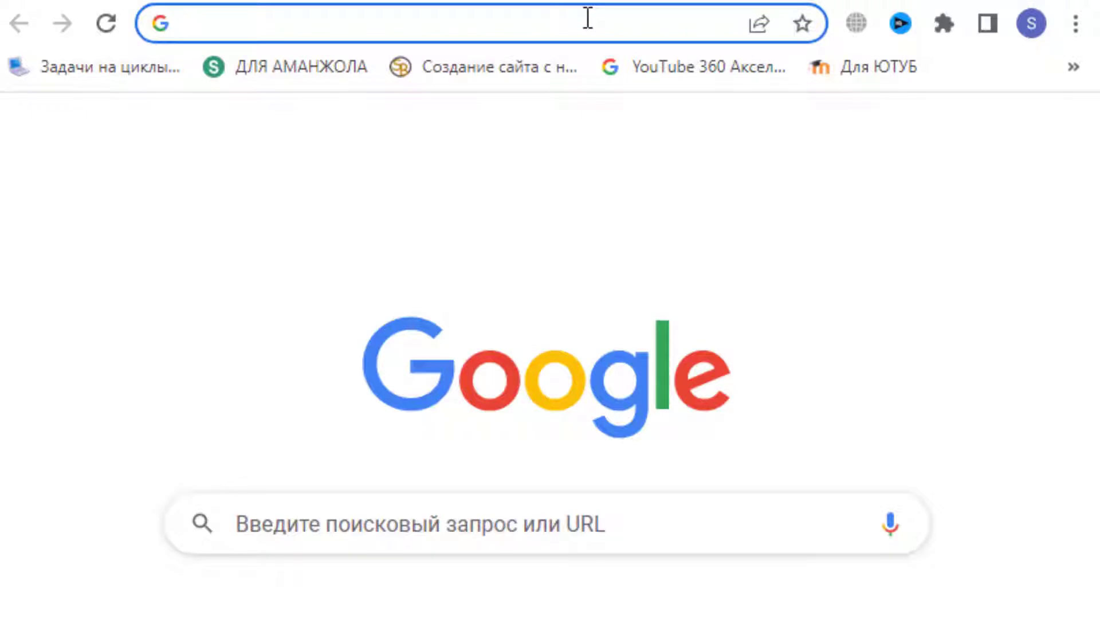
key(ctrl+v)
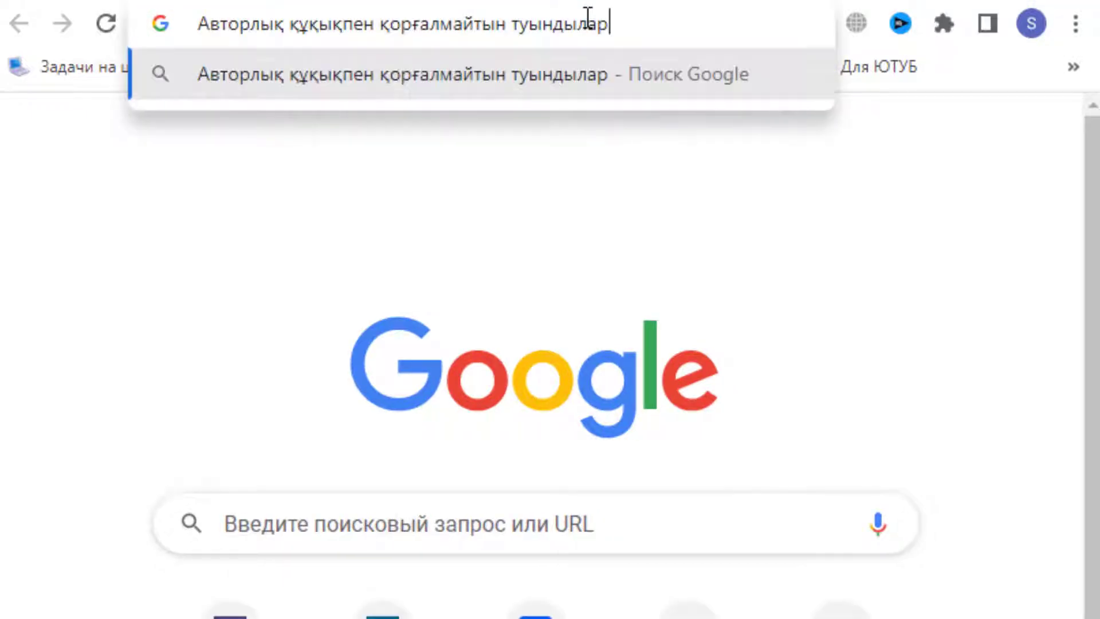
key(Return)
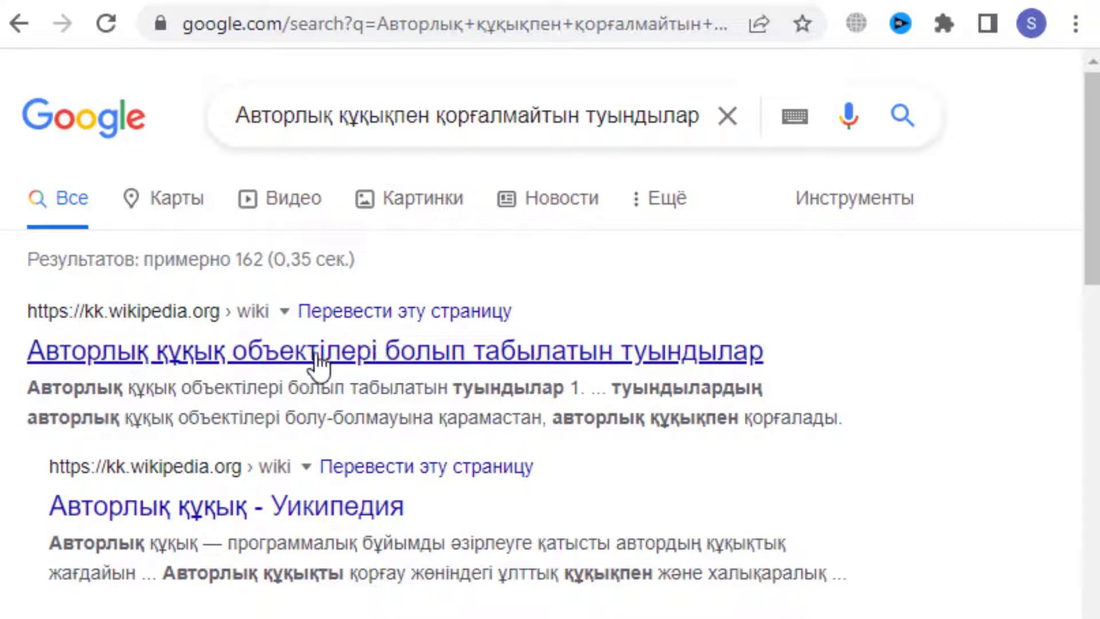
scroll(318, 364, down, 1)
scroll(318, 364, down, 2)
scroll(318, 366, down, 2)
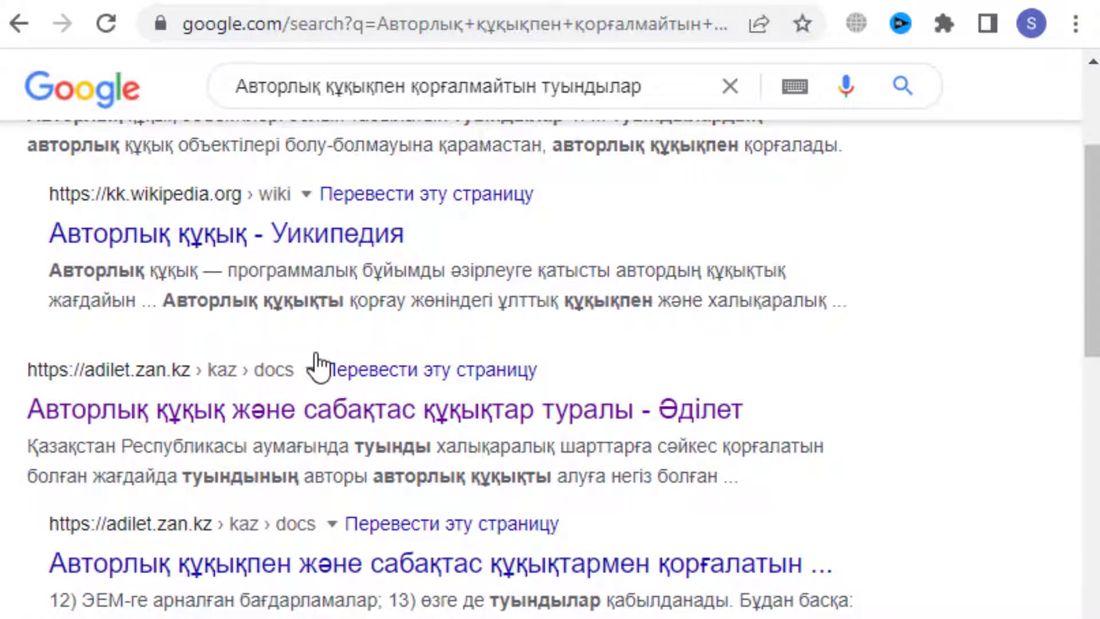
scroll(317, 367, down, 2)
scroll(315, 364, down, 3)
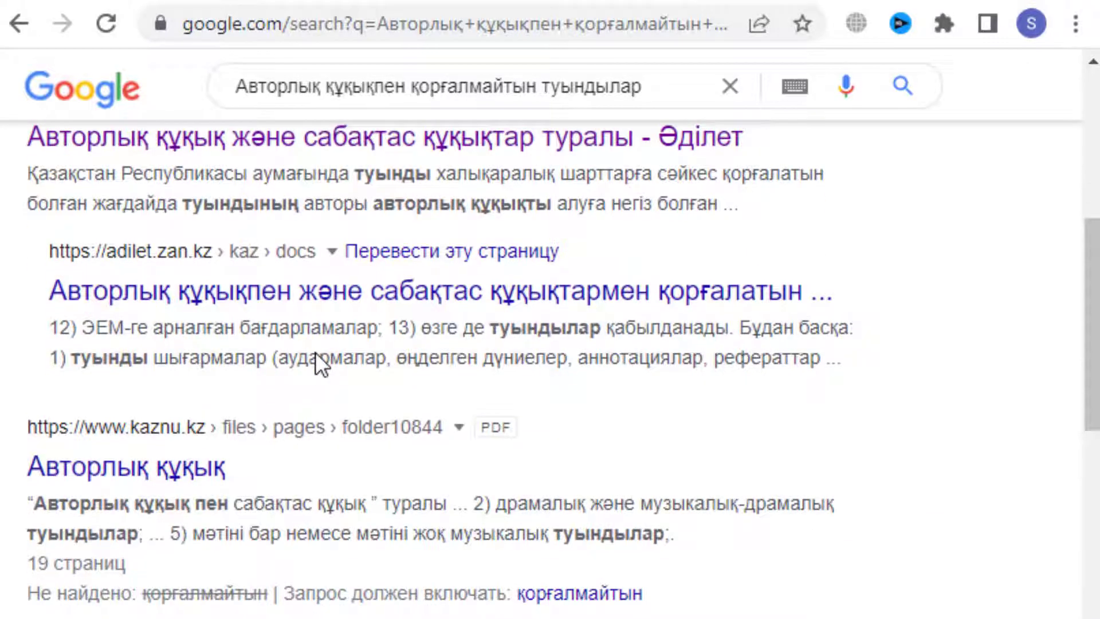
scroll(316, 353, down, 5)
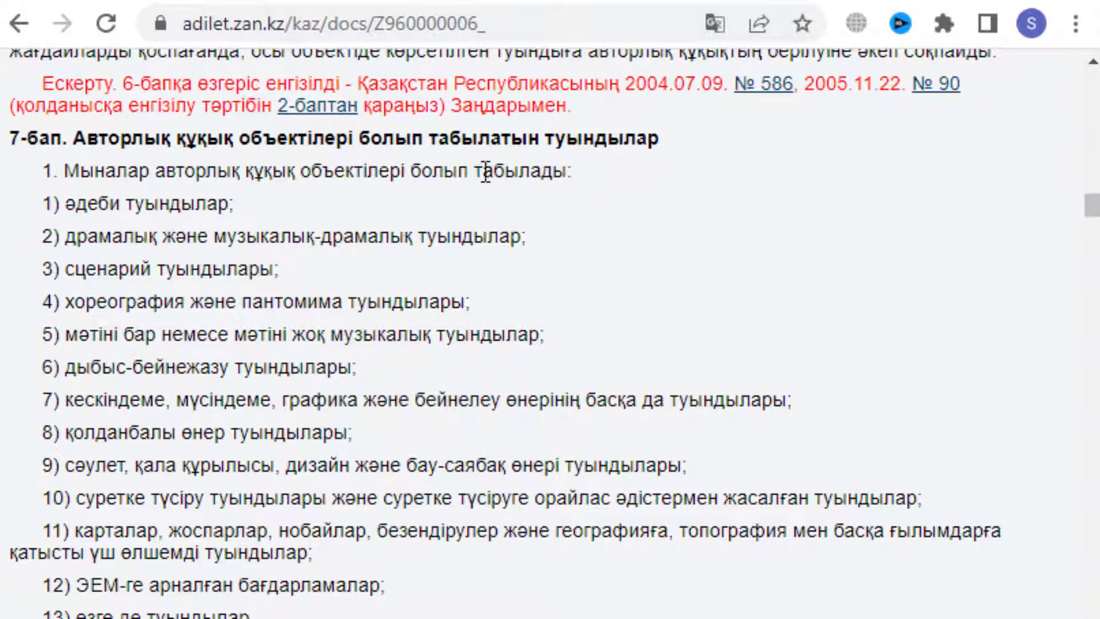
Copy Article 8 (8-бап) of the law on adilet.zan.kz, from its heading through its list
scroll(397, 369, down, 1)
scroll(397, 369, down, 5)
scroll(399, 368, down, 2)
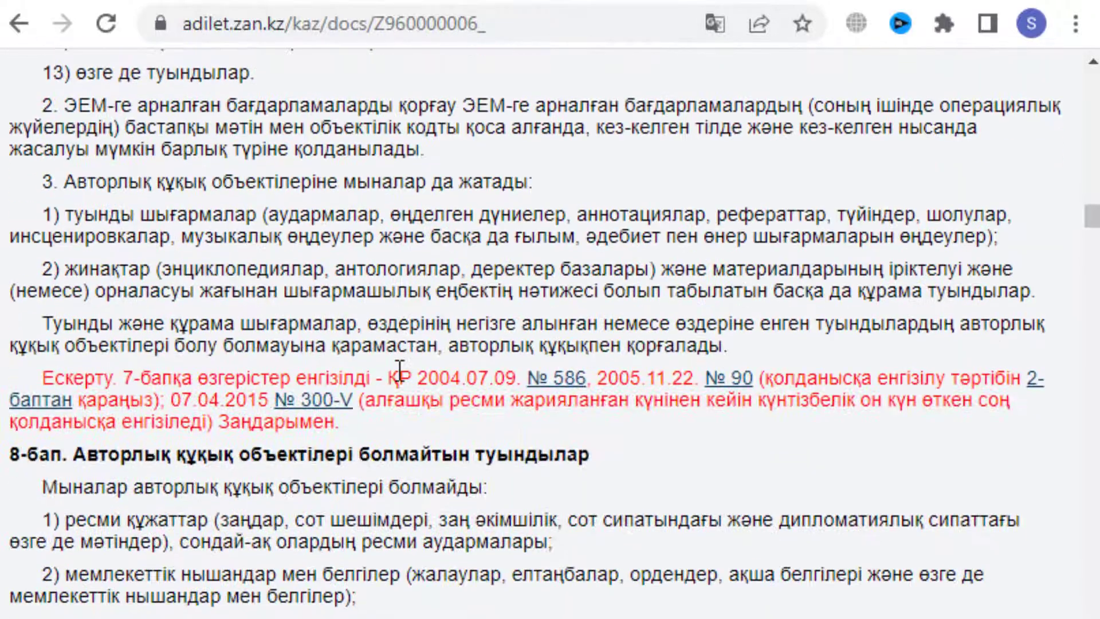
scroll(400, 368, down, 3)
scroll(397, 370, down, 1)
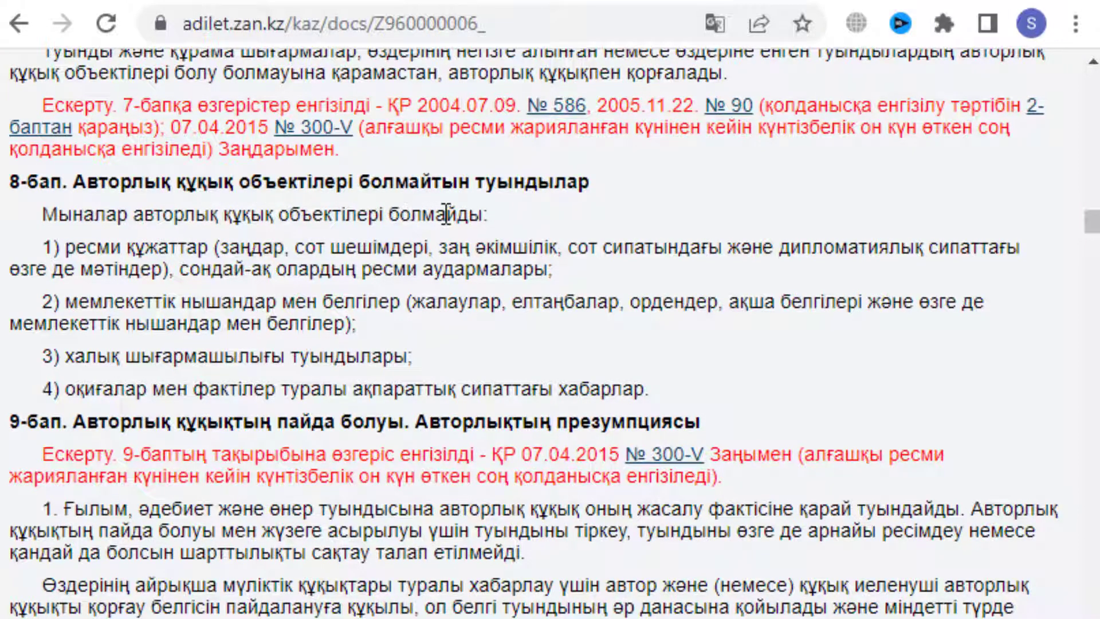
drag(76, 244, 140, 356)
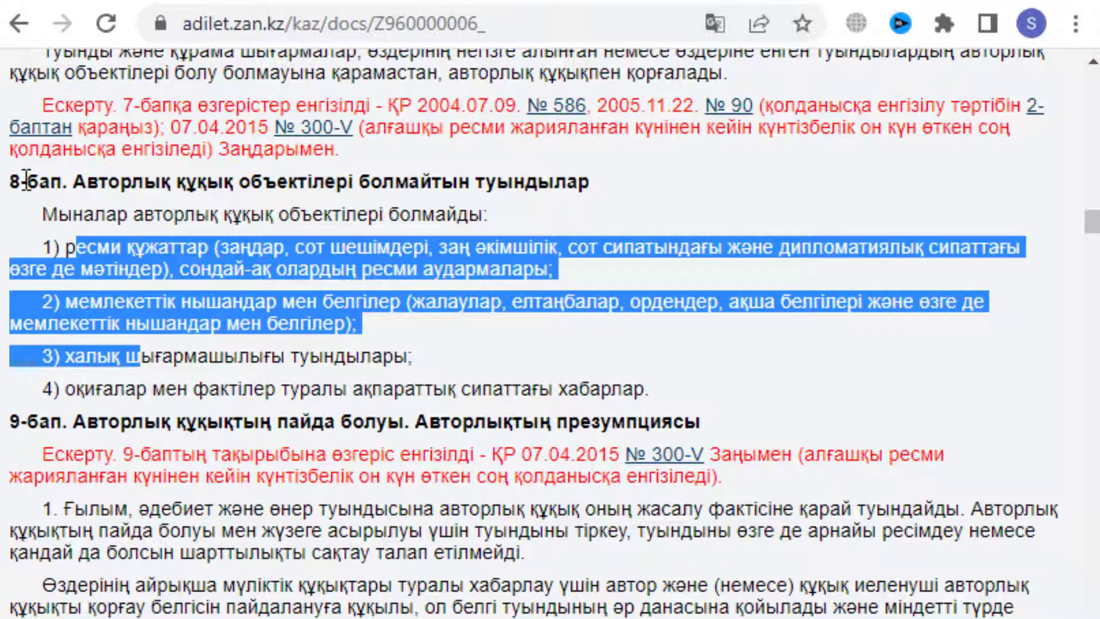
drag(11, 181, 672, 386)
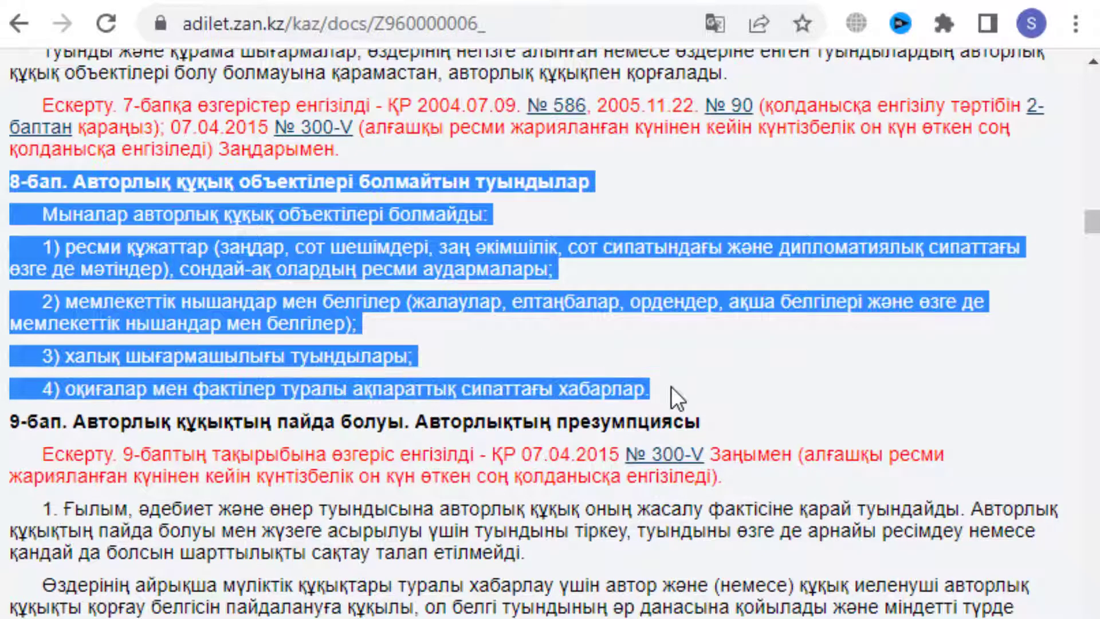
right_click(492, 265)
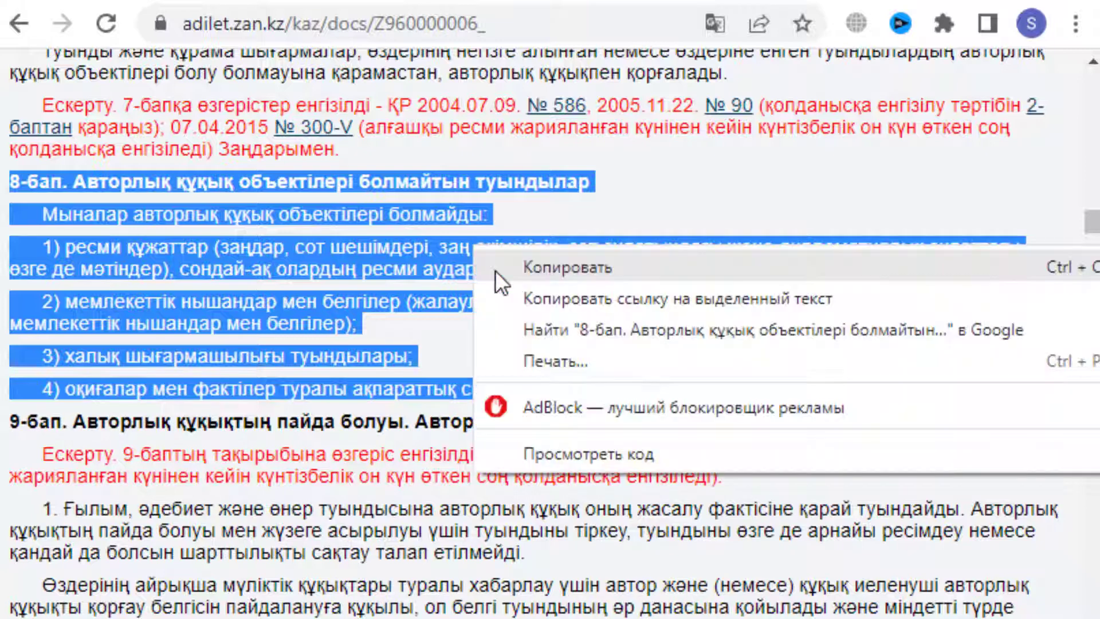
click(495, 270)
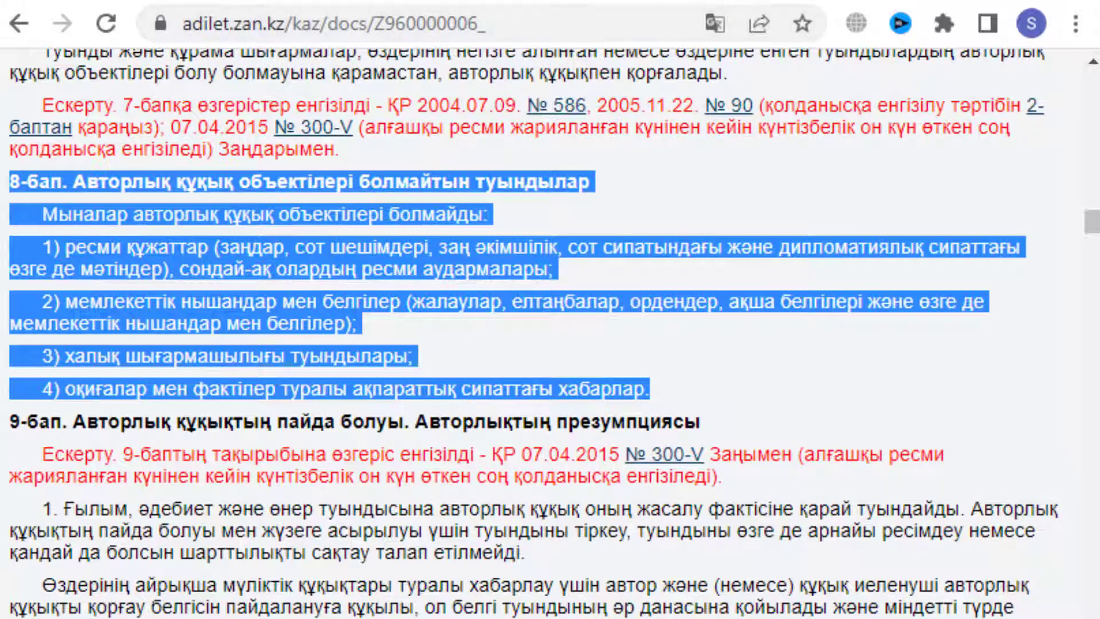
key(alt+Tab)
In slide 2's body, remove the bullet and type 'ҚР ның заңына сәйкес 8 бапта көрсетілген'
click(58, 359)
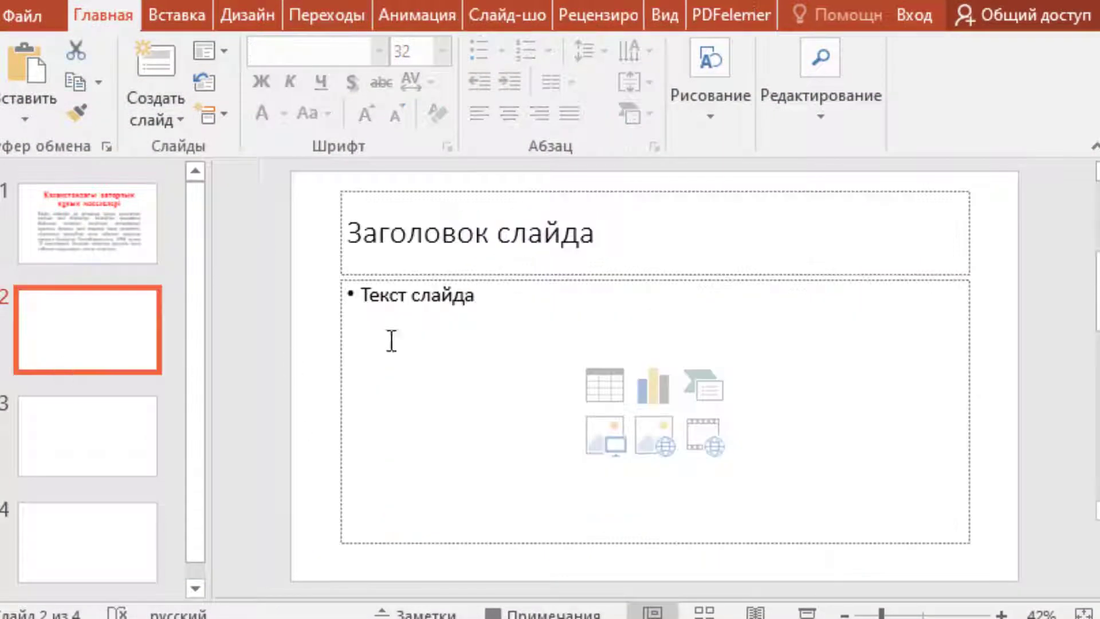
click(435, 313)
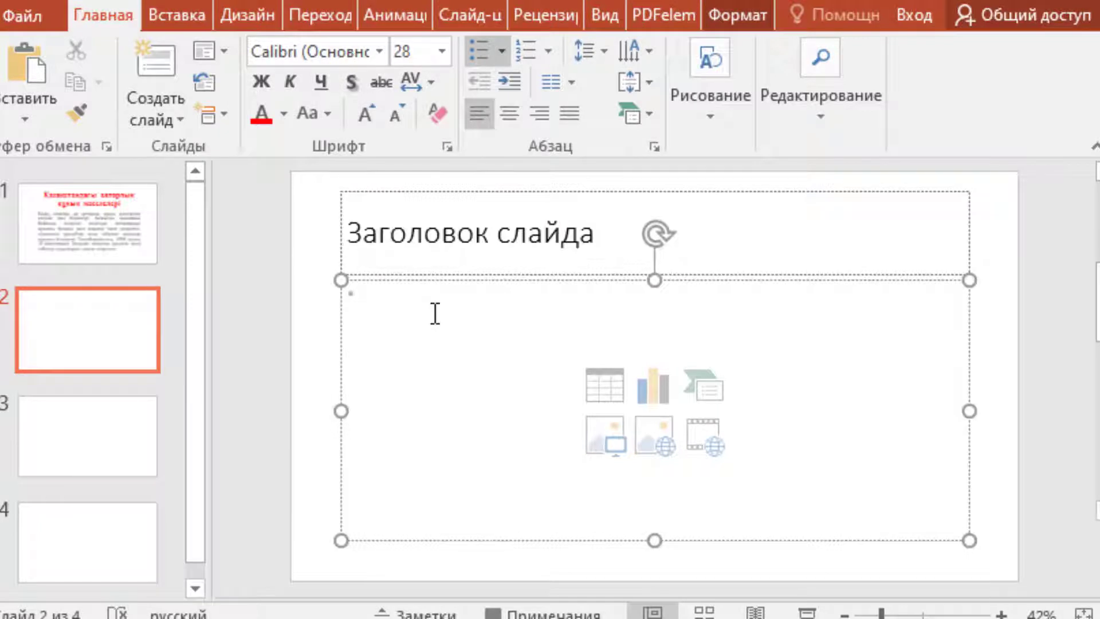
key(BackSpace)
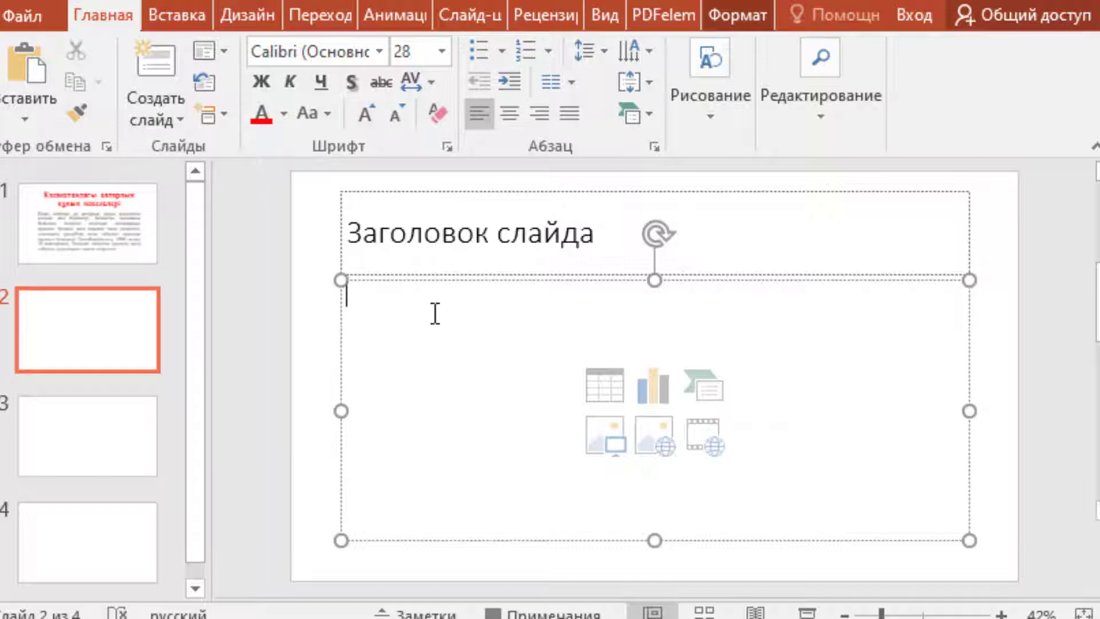
text(қ)
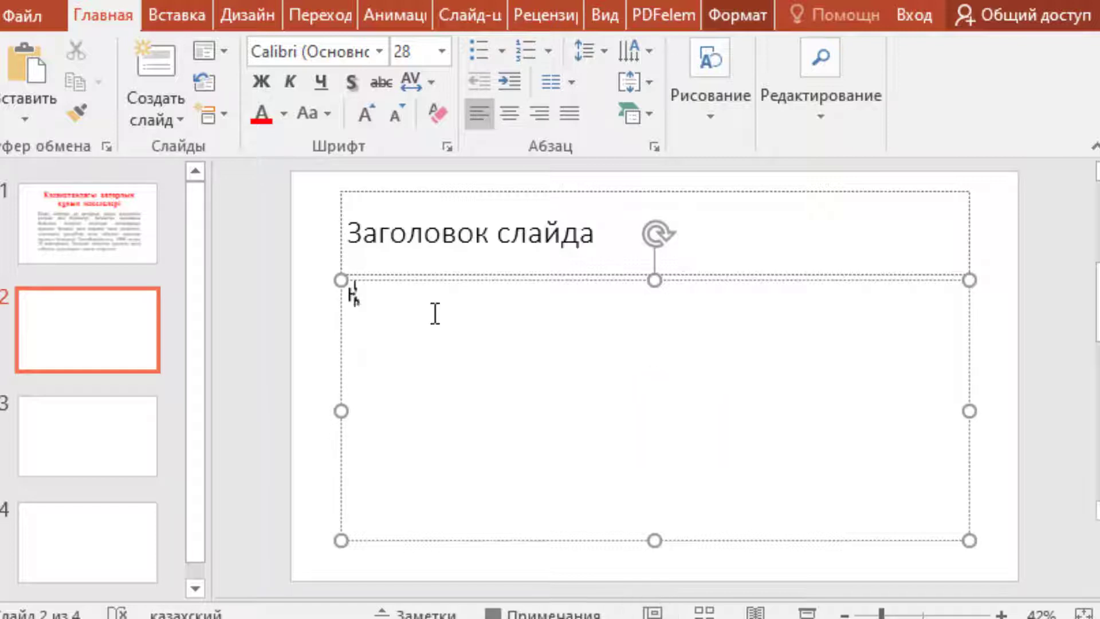
text(Р)
text( ның)
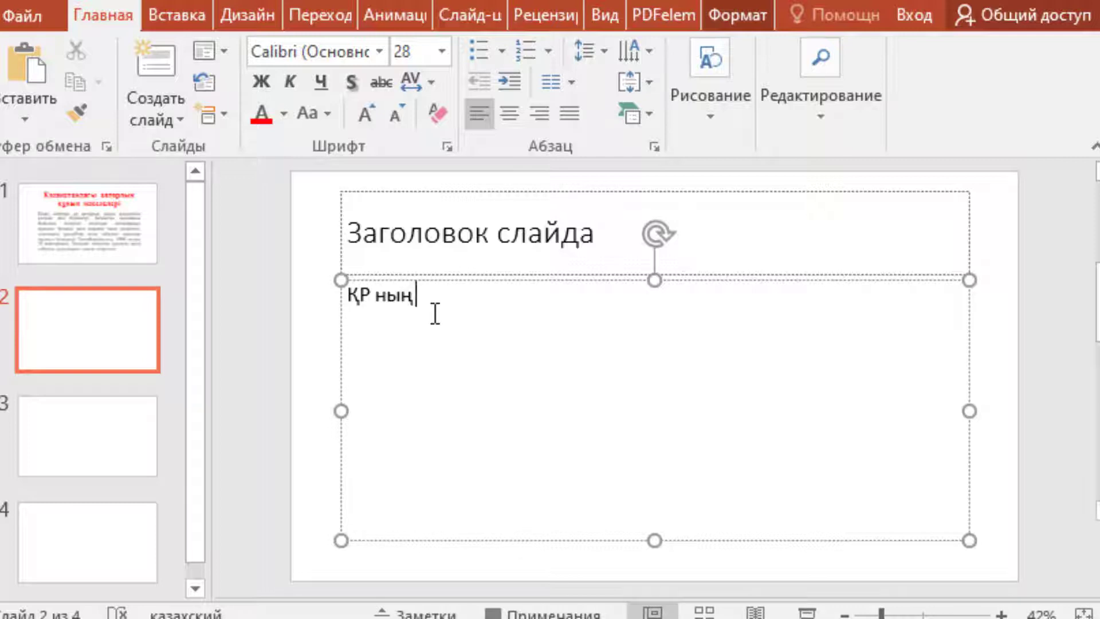
text( заң)
text(ына )
text(сәй)
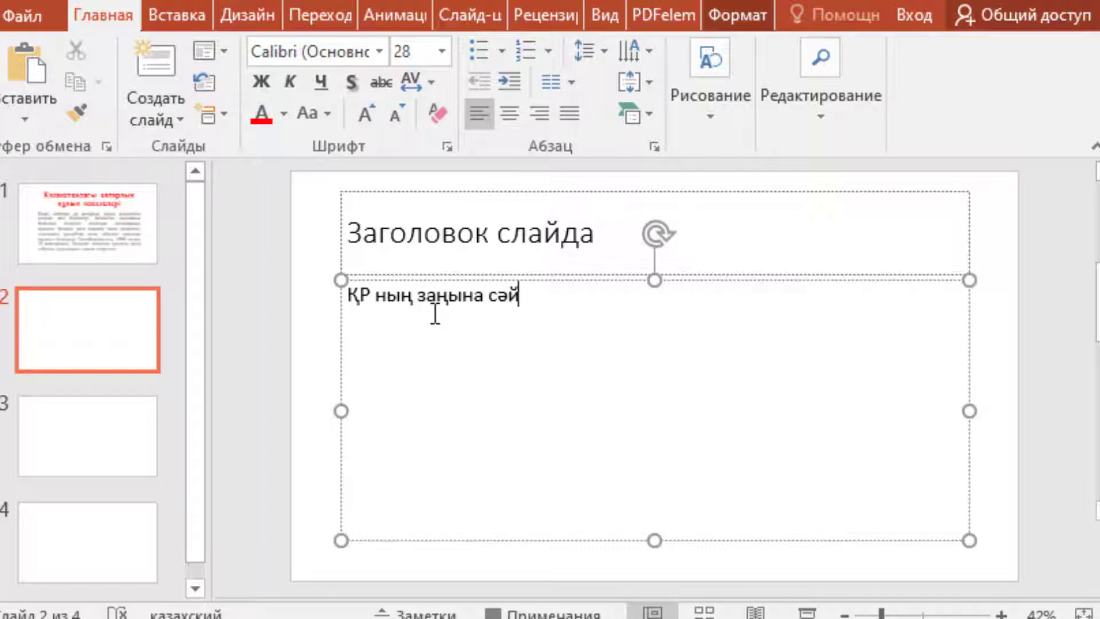
text(кес)
text( ү ба)
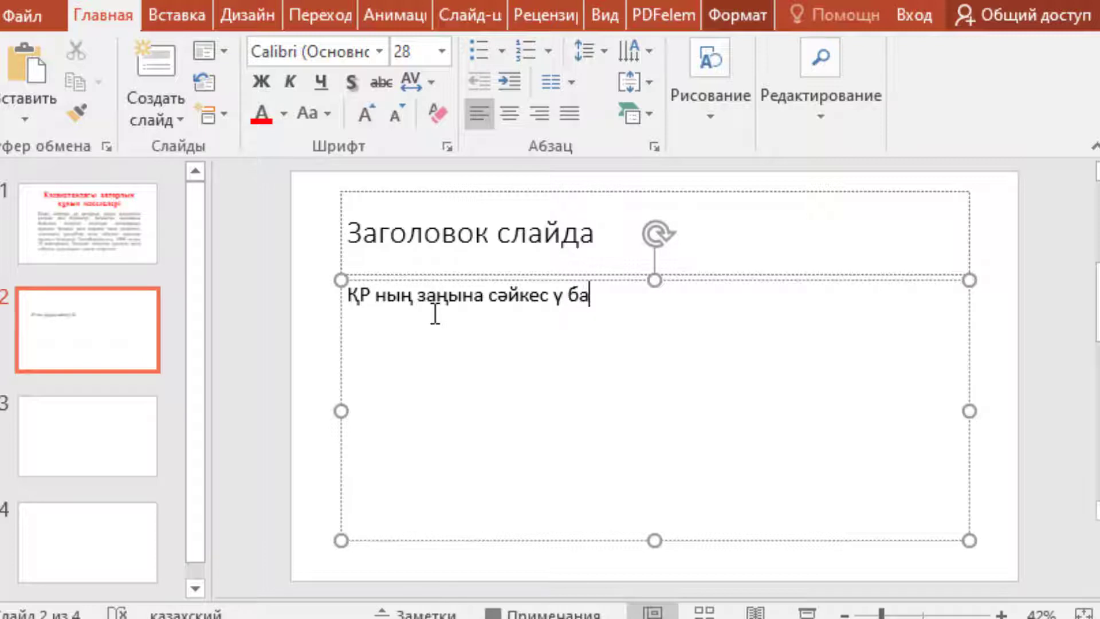
text(пта)
key(BackSpace)
key(BackSpace)
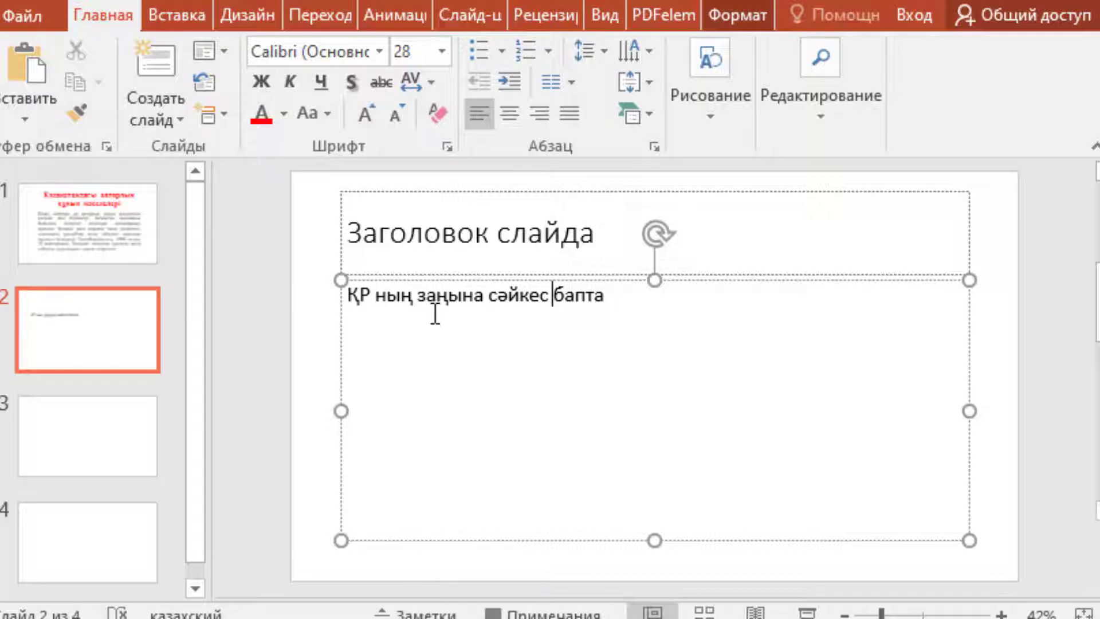
key(alt+shift)
text(8)
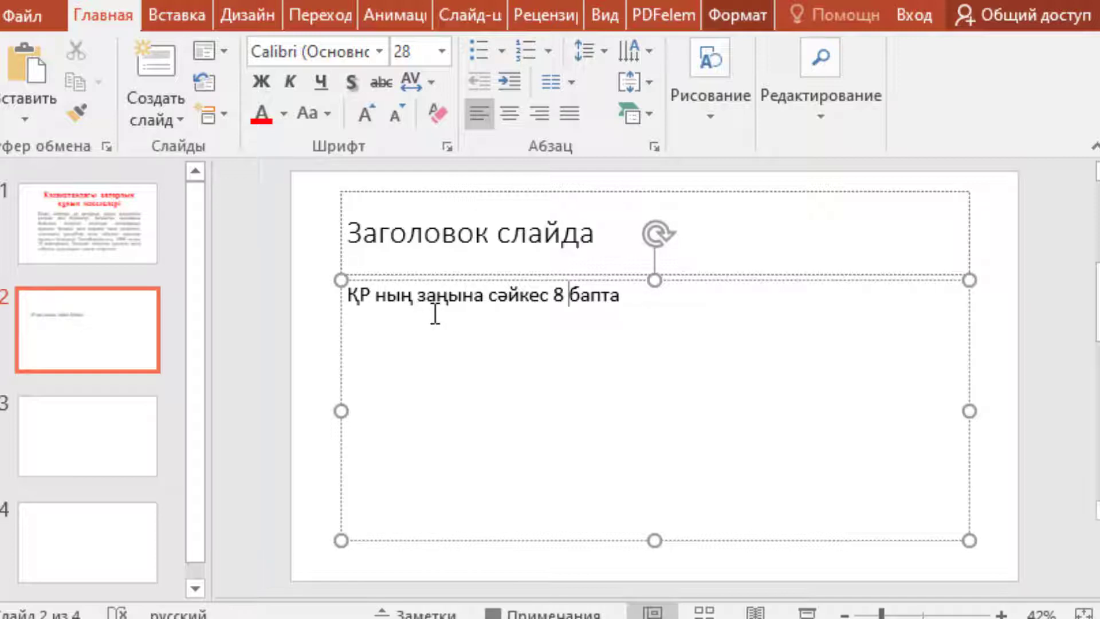
key(alt+shift)
key(End)
text(керс)
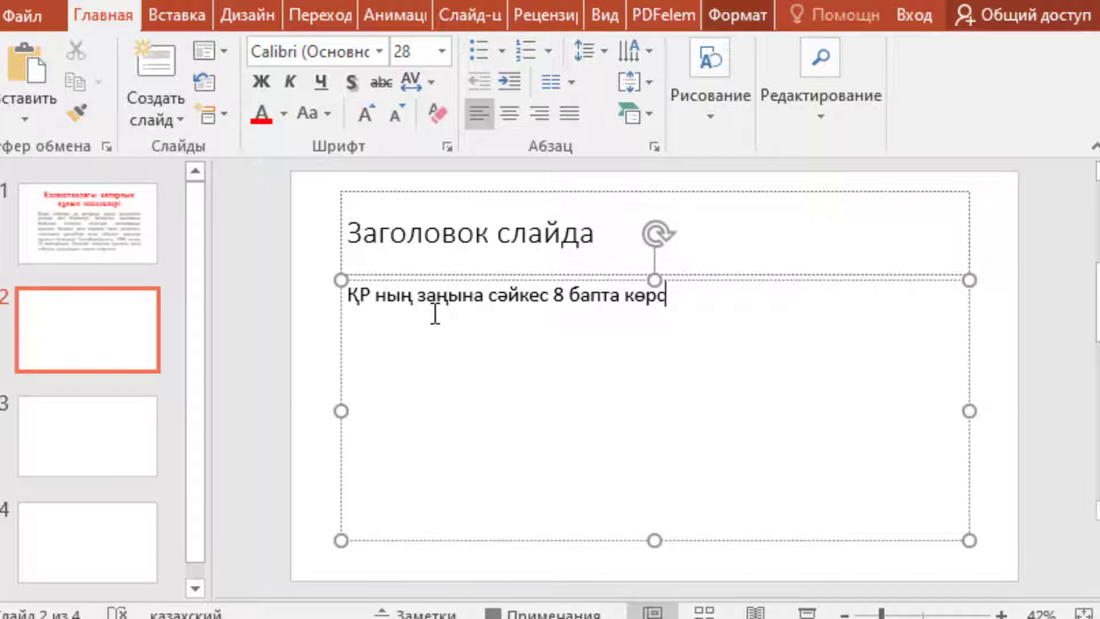
text(етілген)
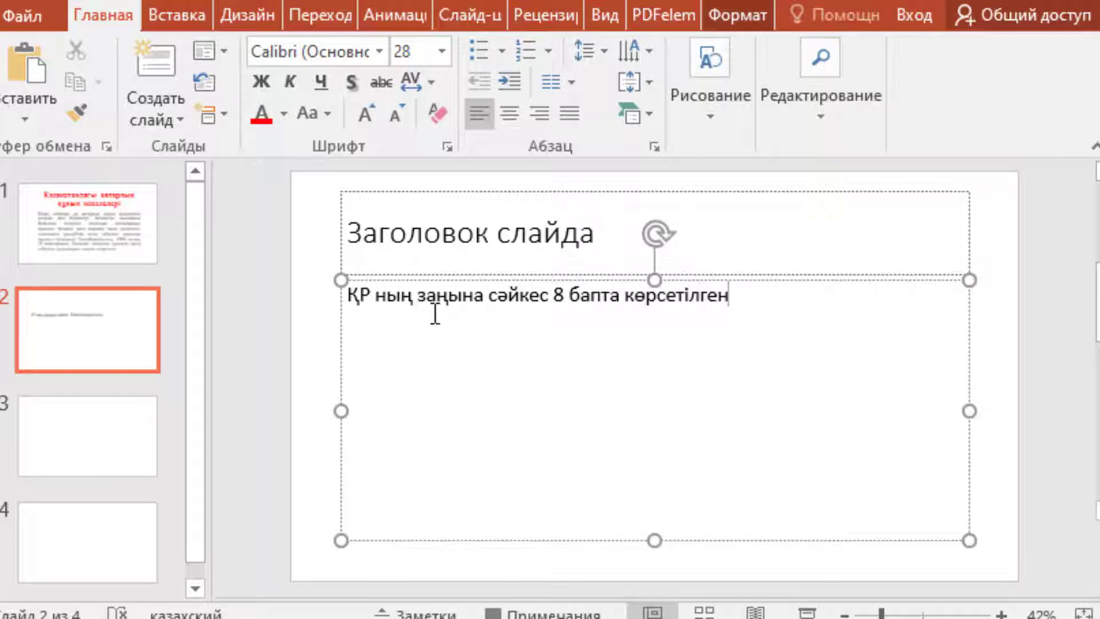
Paste the copied Article 8 text on a new line below the intro
key(alt+shift)
key(Return)
key(ctrl+v)
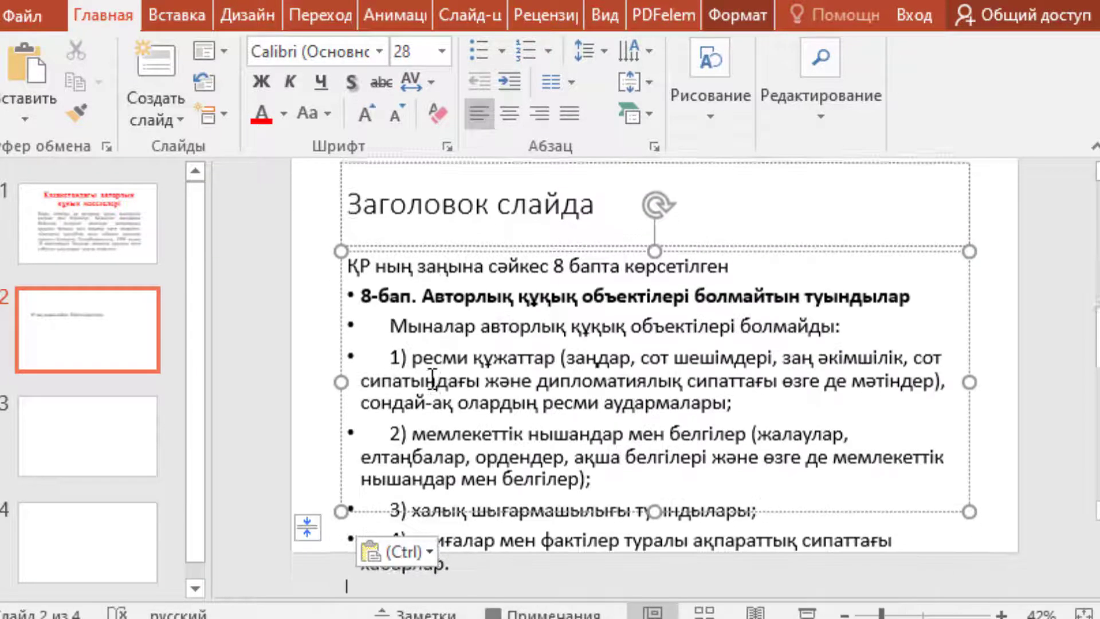
Copy 'Авторлық құқықпен қорғалмайтын туындылар' from the textbook PDF and paste it as slide 2's title
click(481, 389)
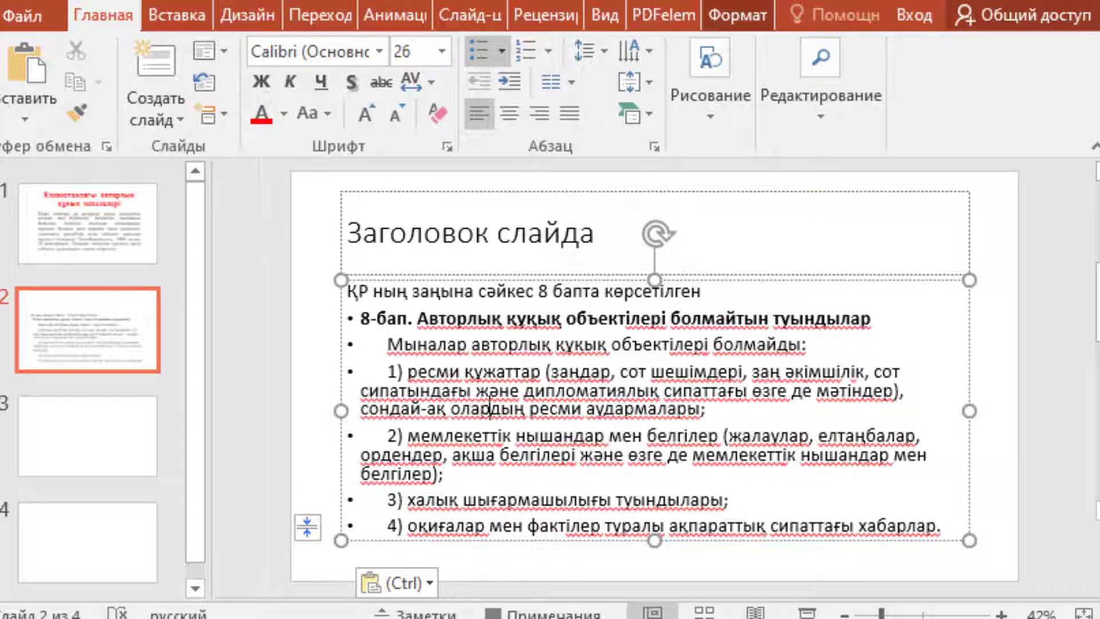
key(alt+Tab)
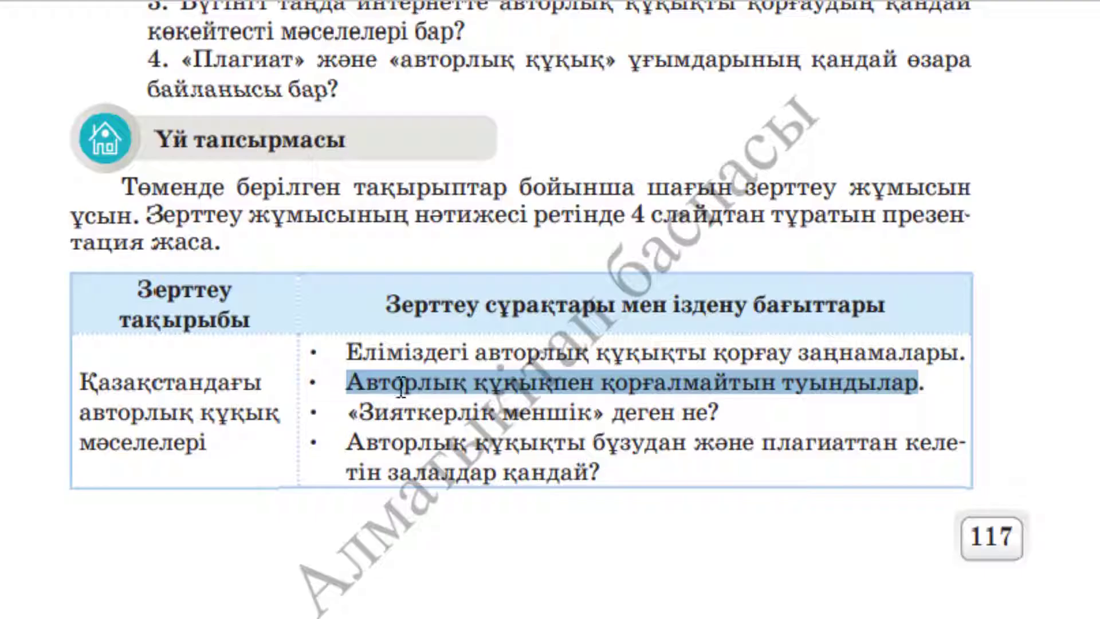
right_click(394, 383)
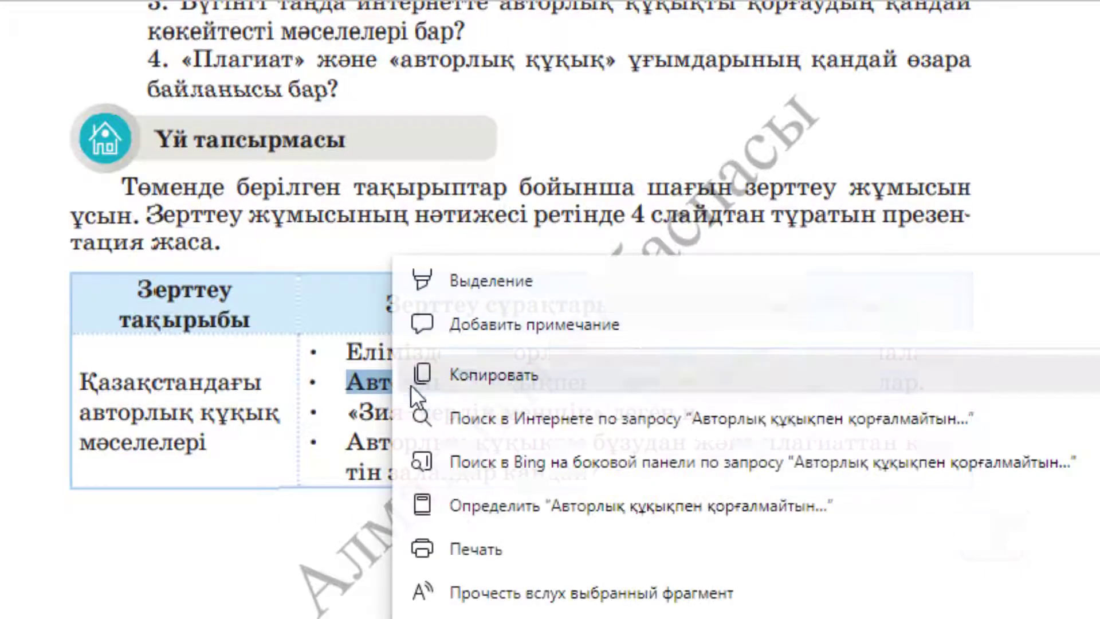
click(469, 370)
key(alt+Tab)
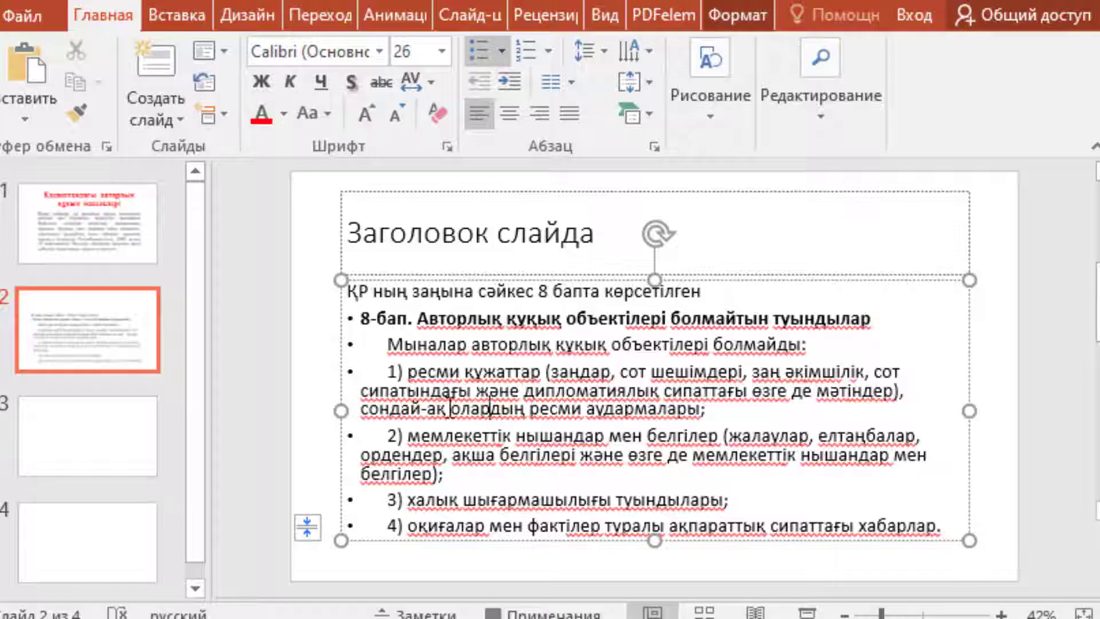
click(506, 241)
text(Авторлық құқықпен қорғалмайтын туындылар)
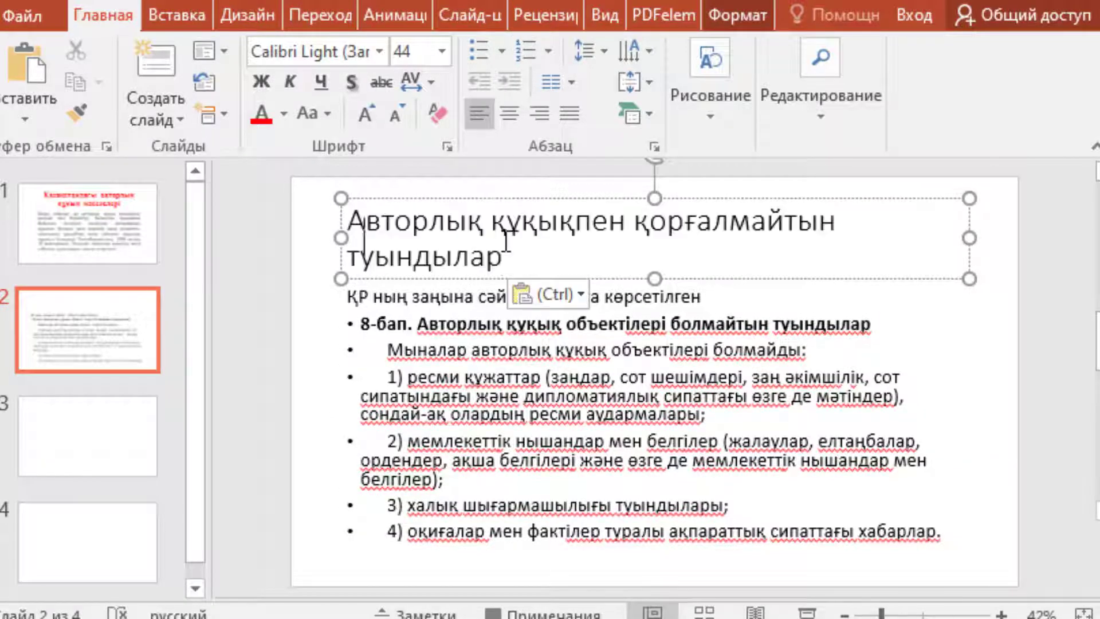
click(409, 372)
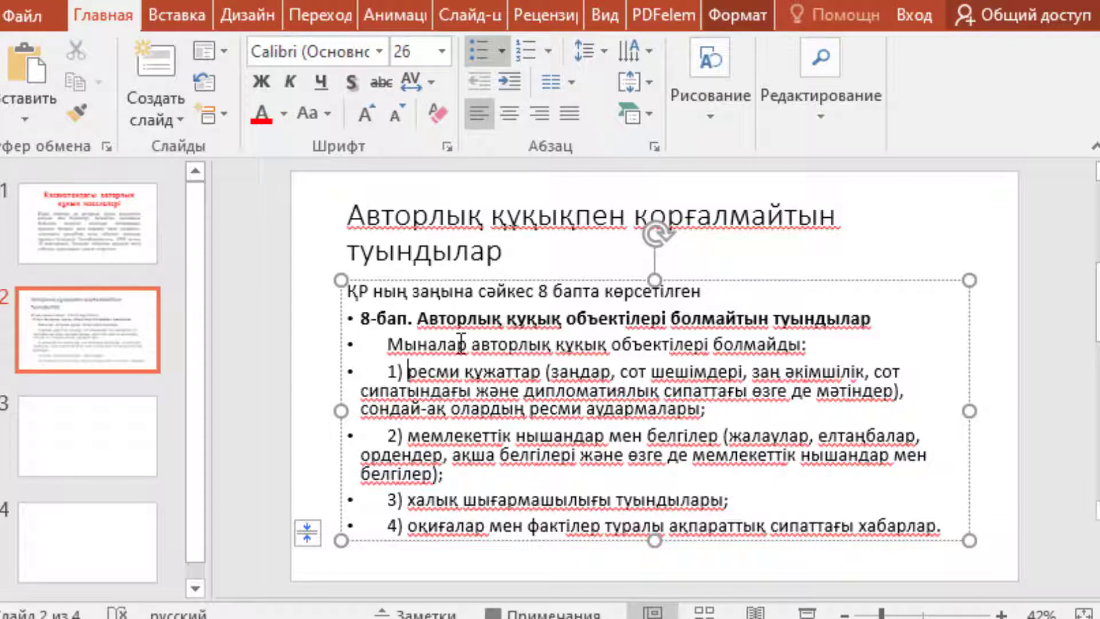
drag(361, 319, 874, 319)
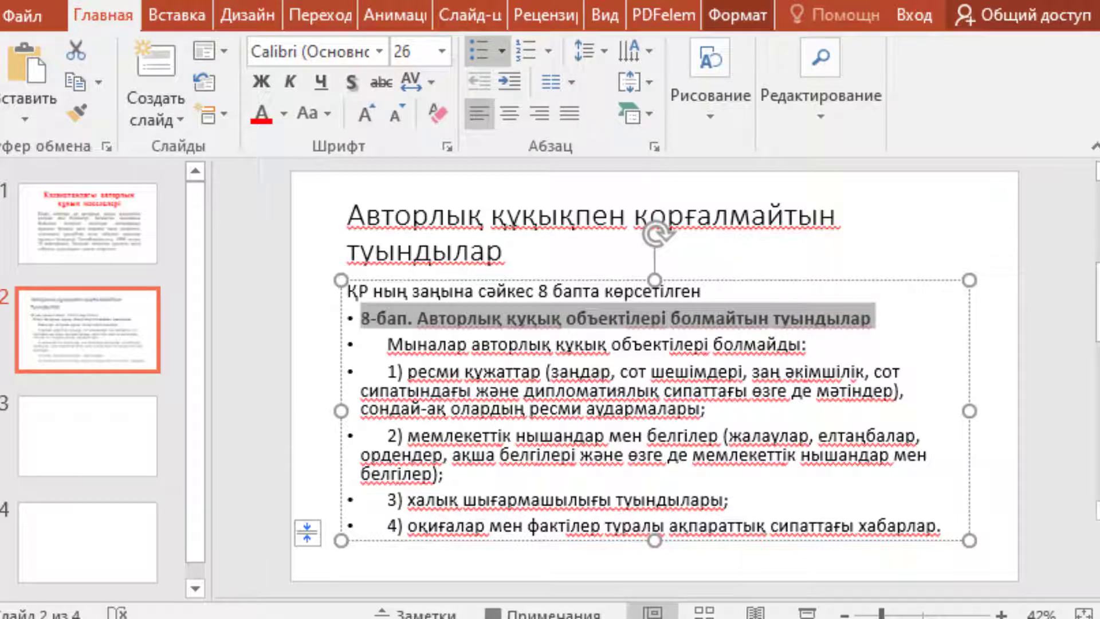
key(alt+Tab)
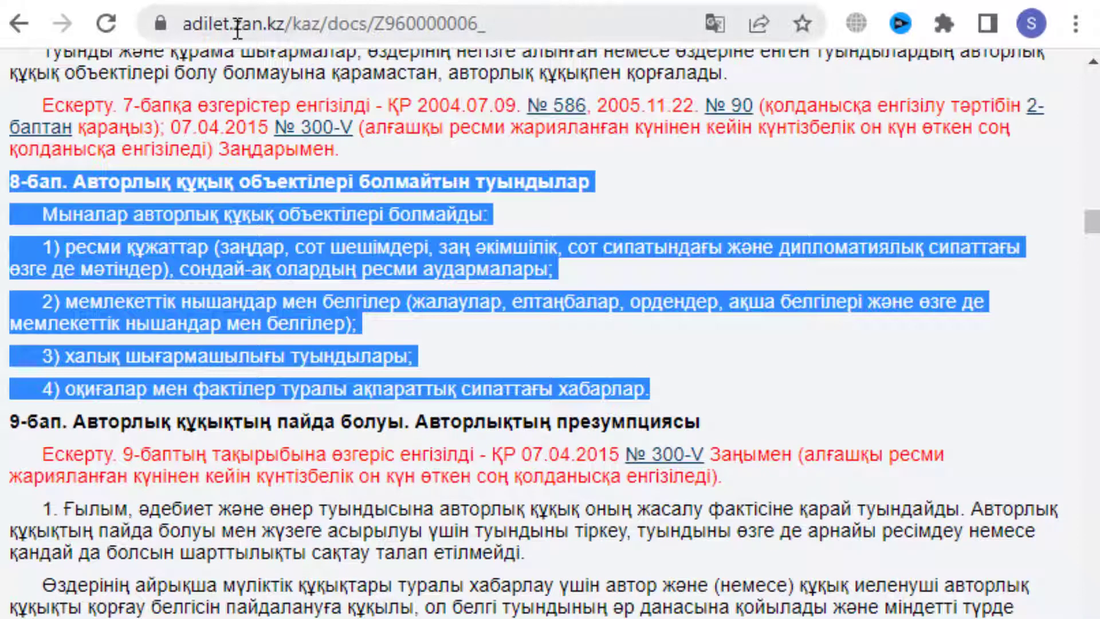
click(237, 29)
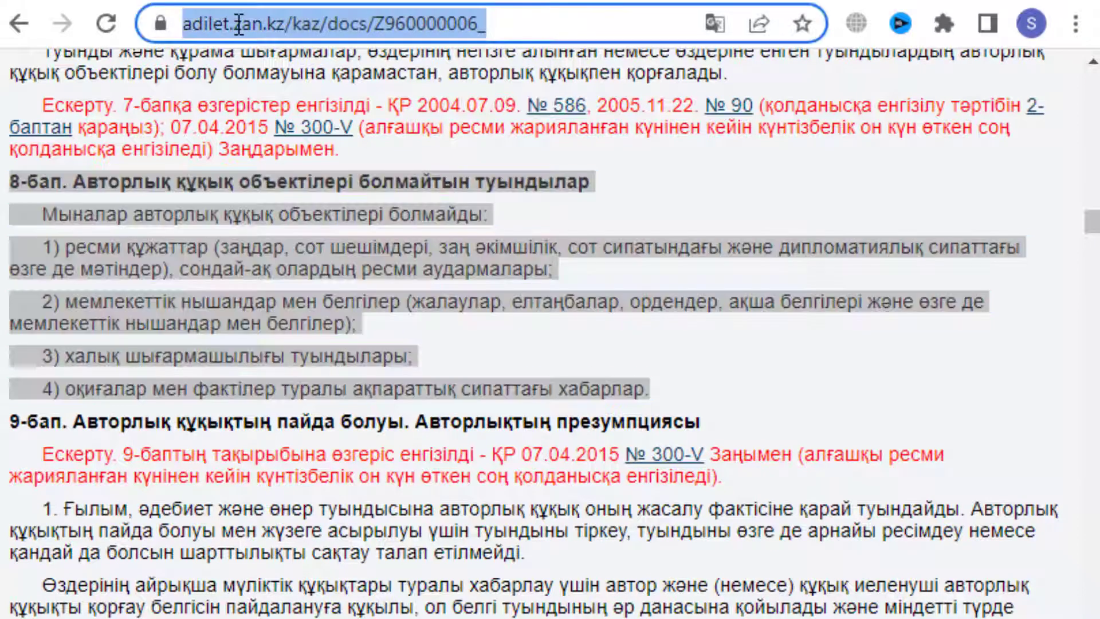
right_click(351, 22)
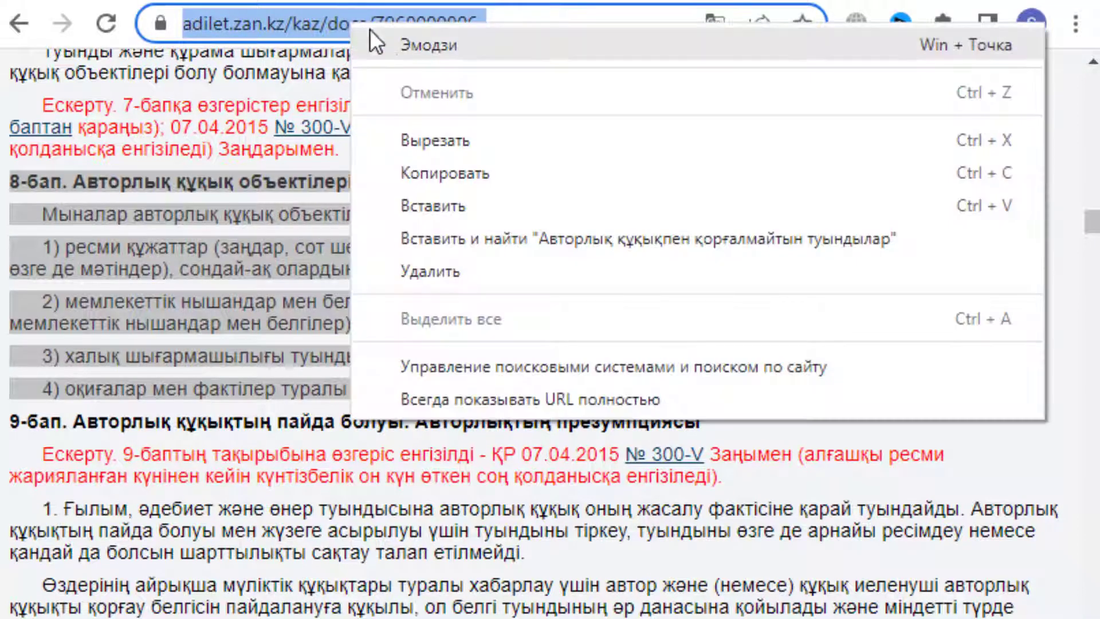
click(417, 179)
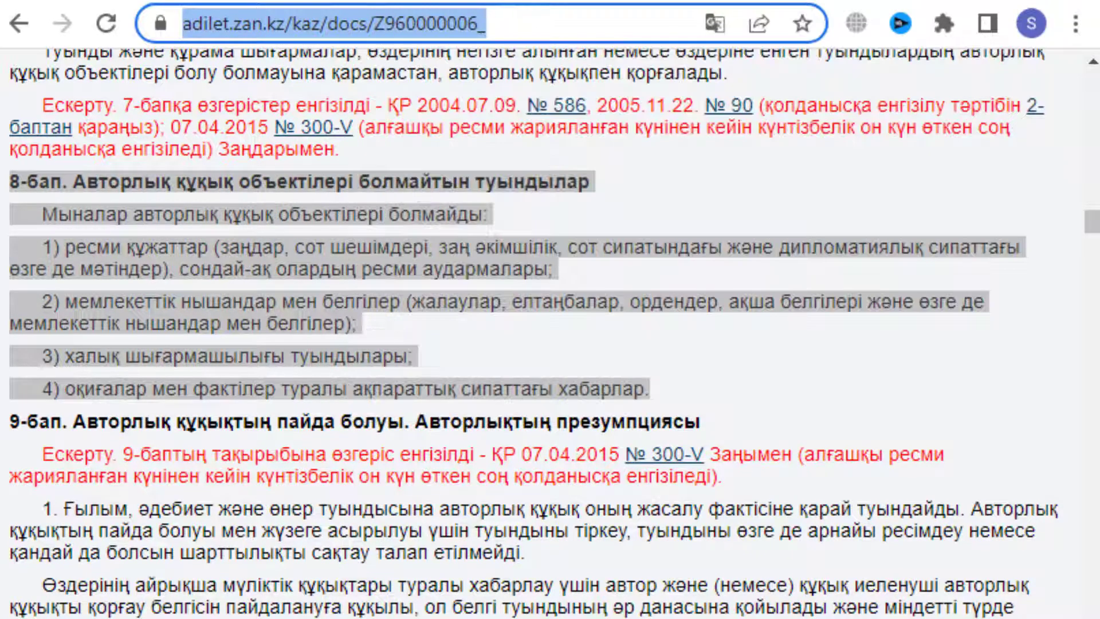
key(alt+Tab)
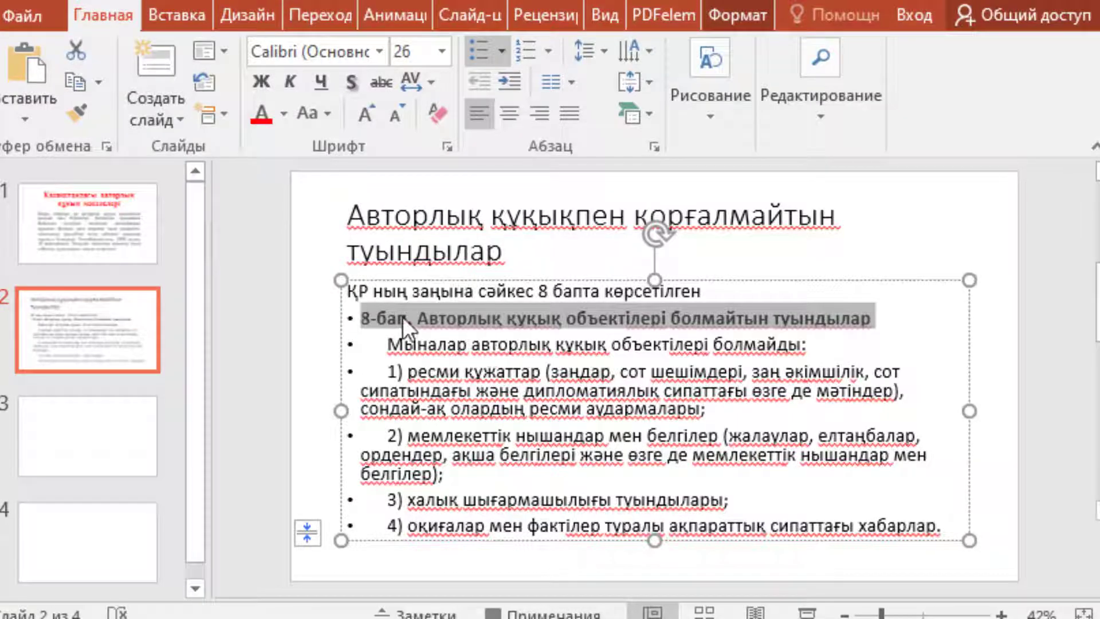
click(387, 328)
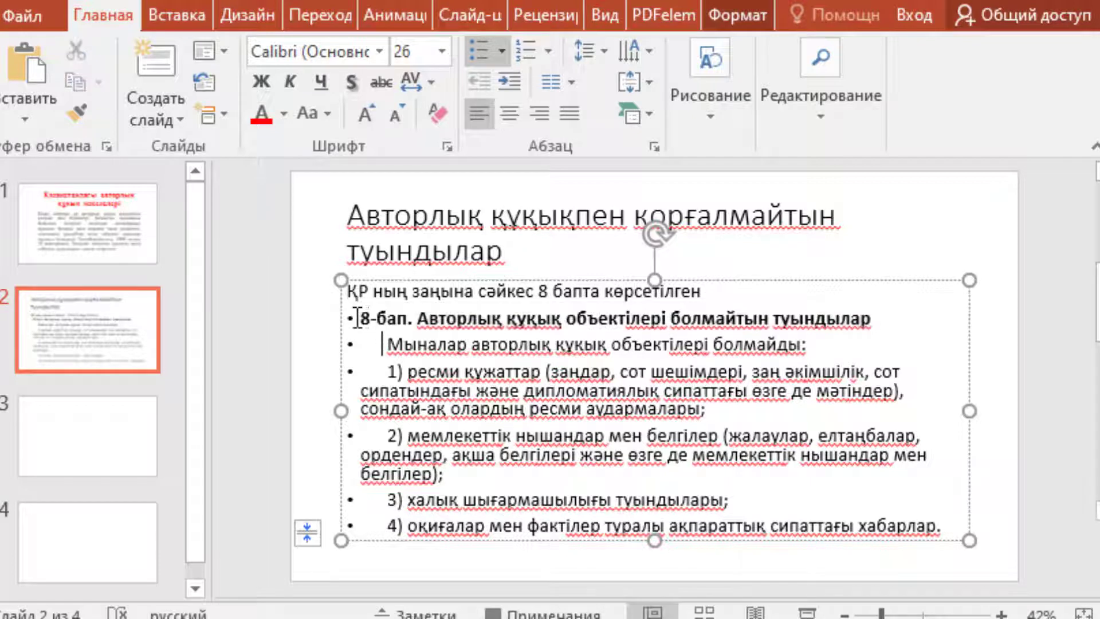
drag(360, 318, 865, 318)
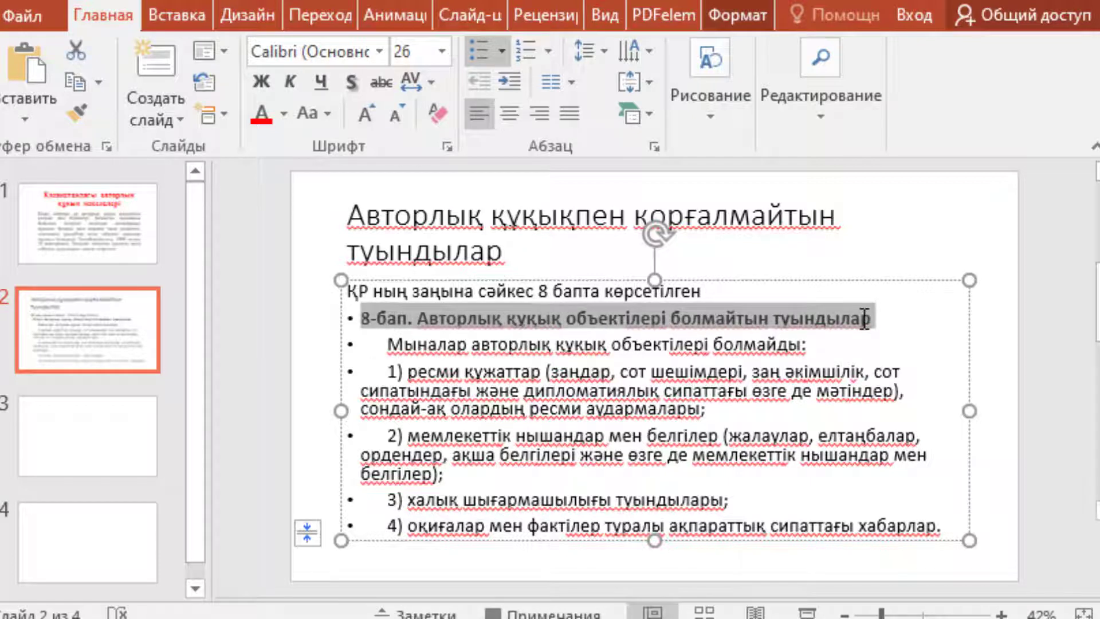
right_click(862, 318)
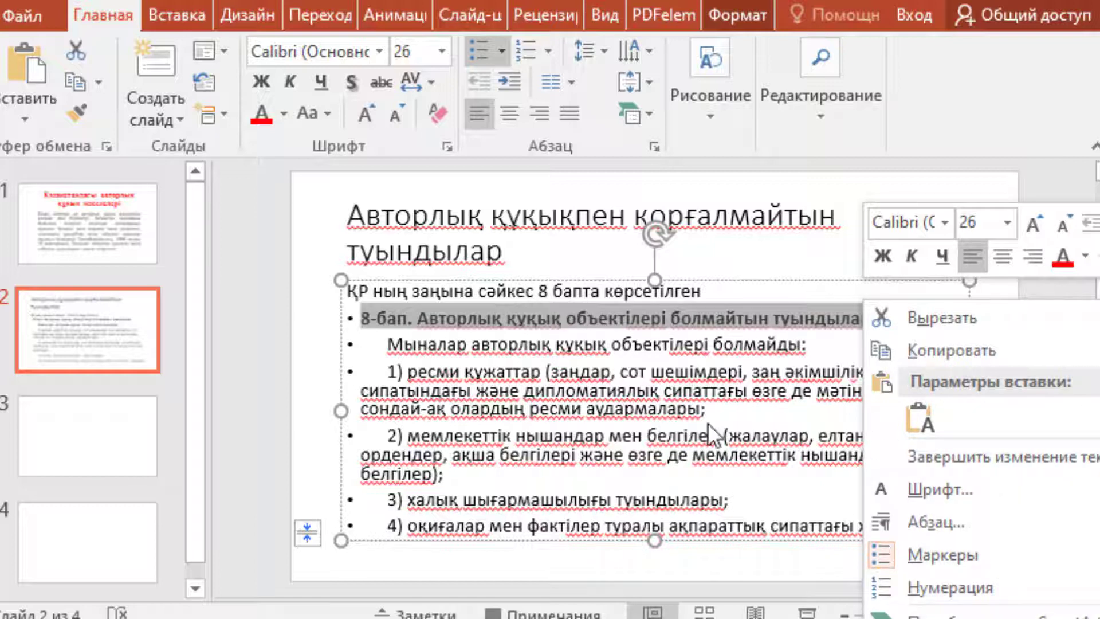
click(186, 21)
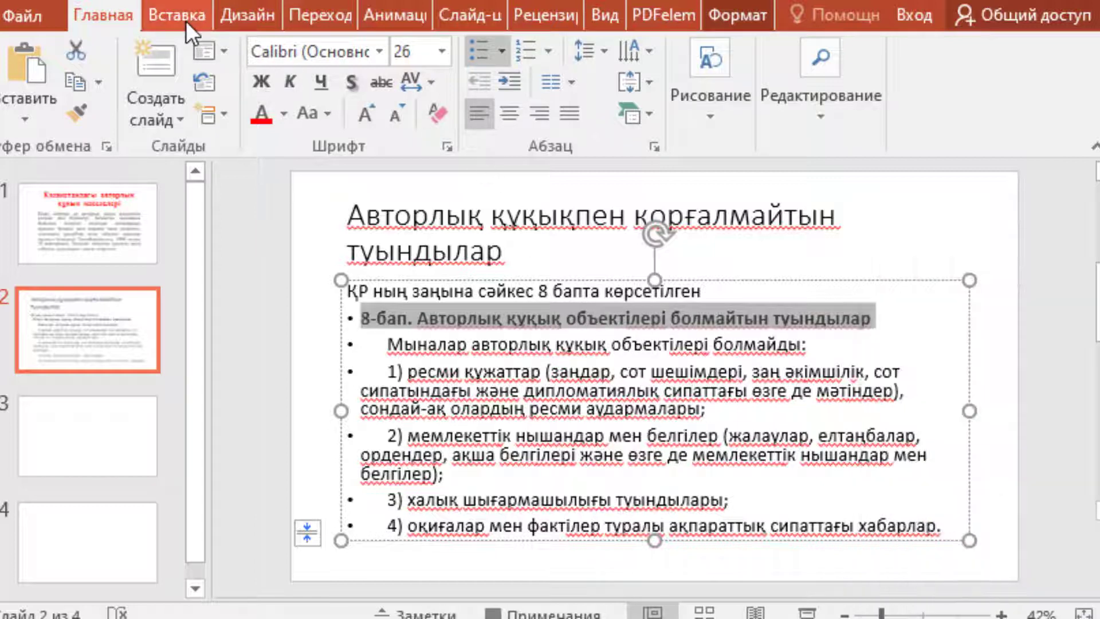
click(185, 16)
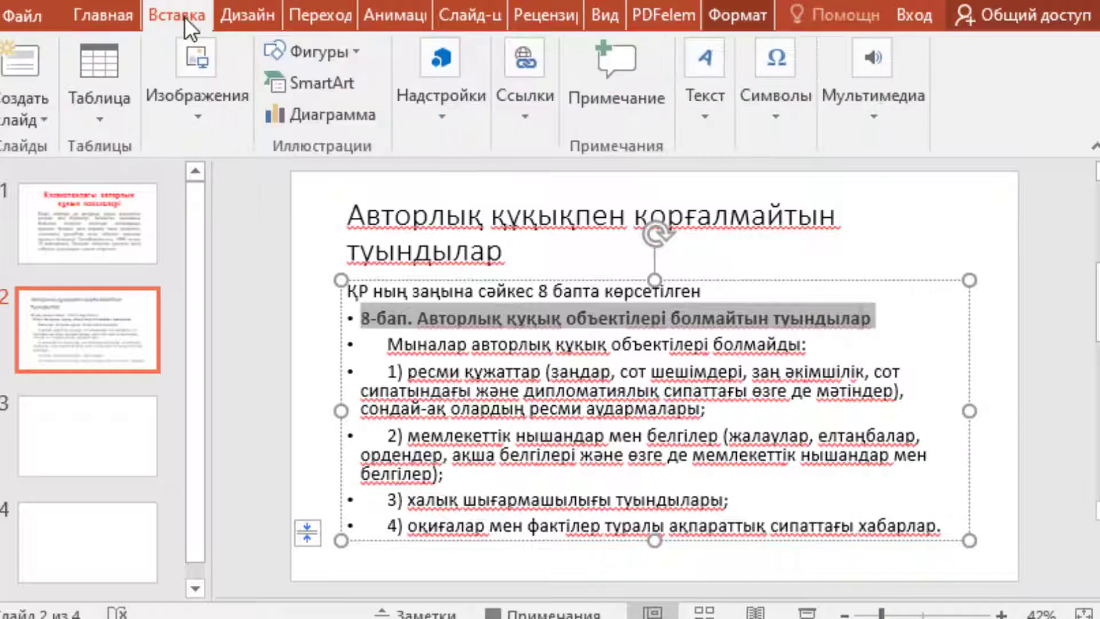
click(525, 121)
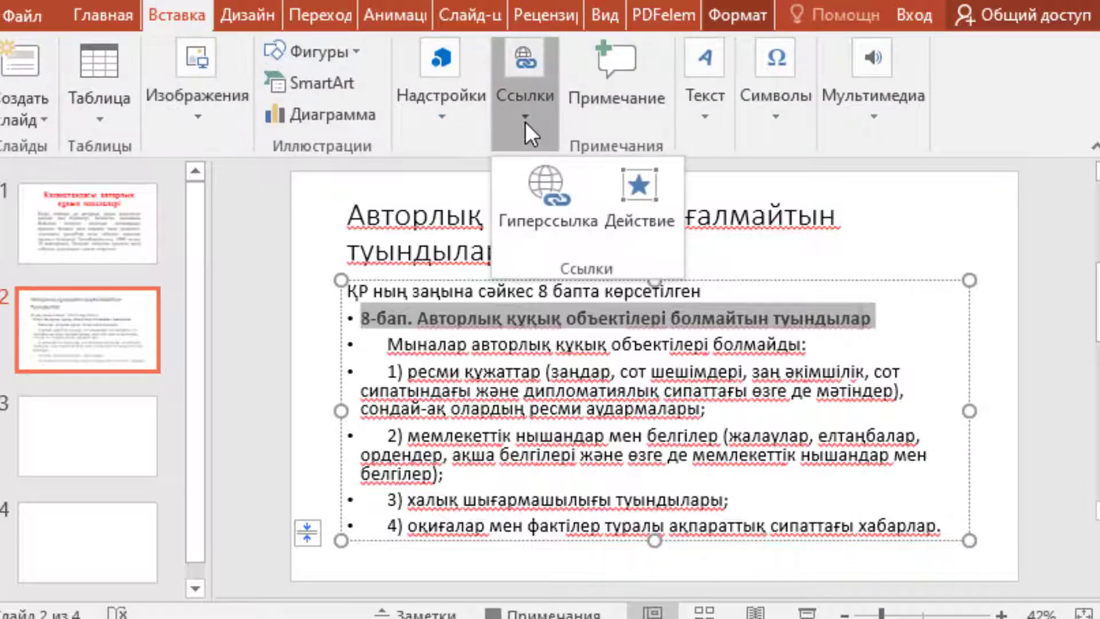
click(545, 222)
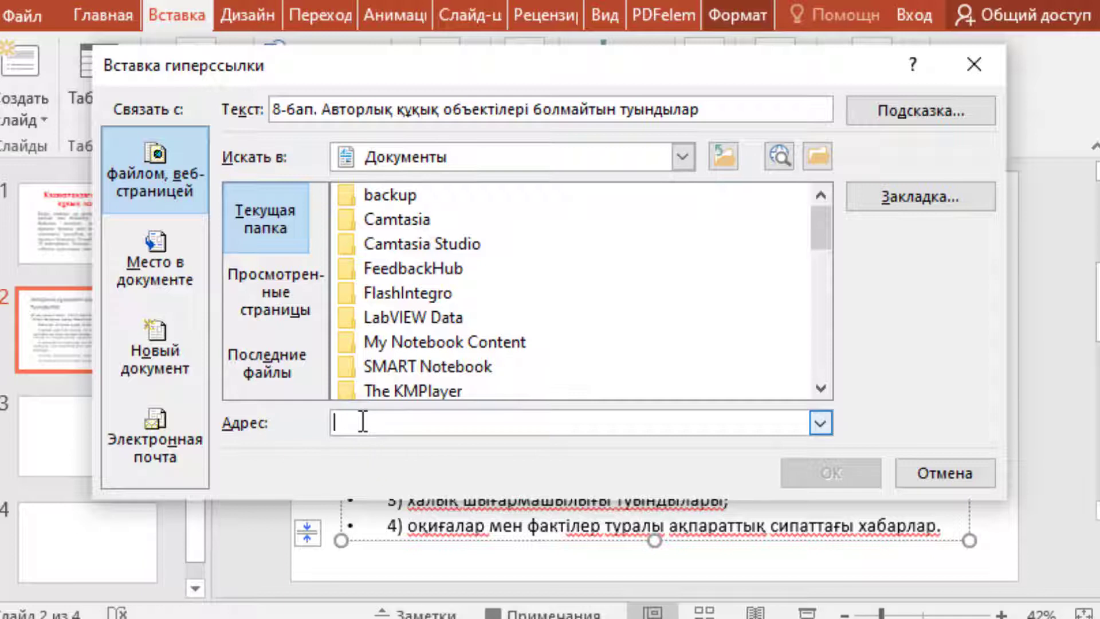
text(https://adilet.zan.kz/kaz/docs/Z960000006_)
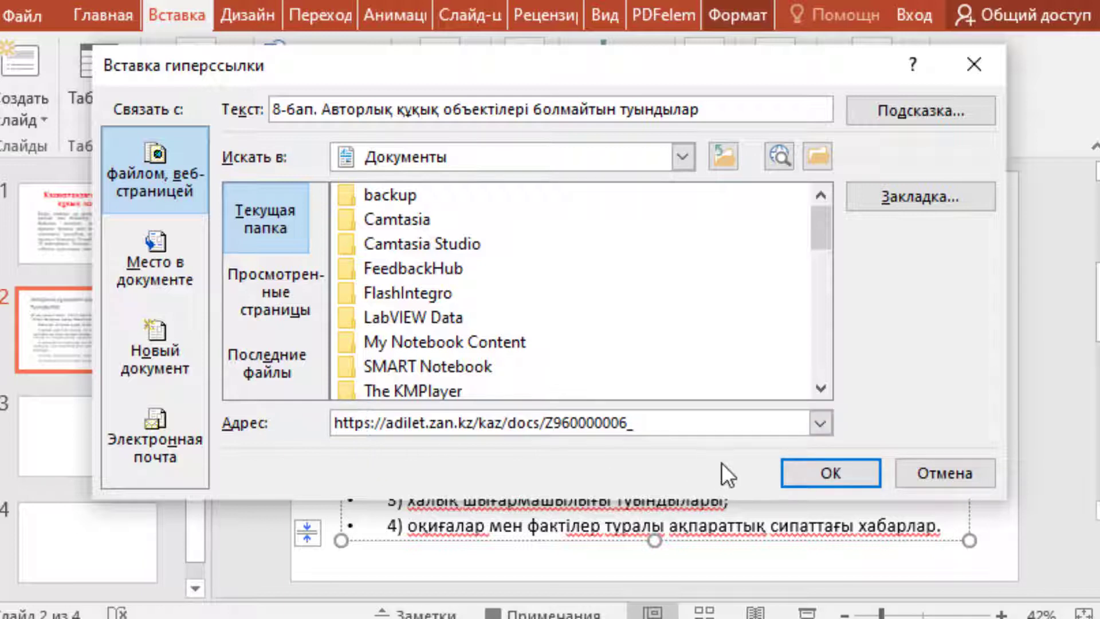
click(795, 468)
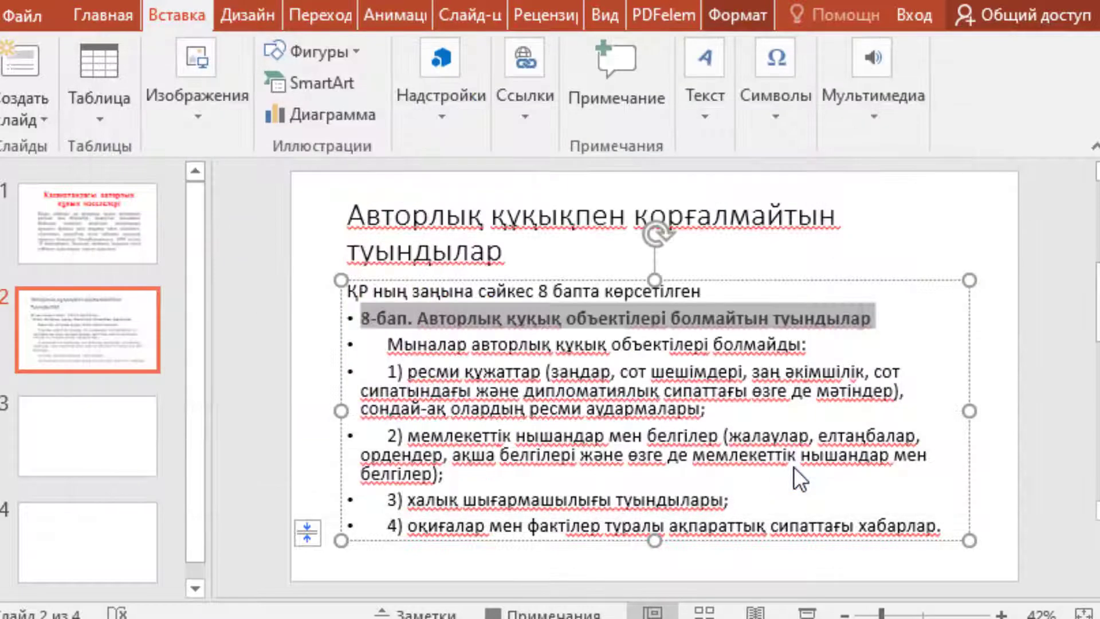
click(606, 389)
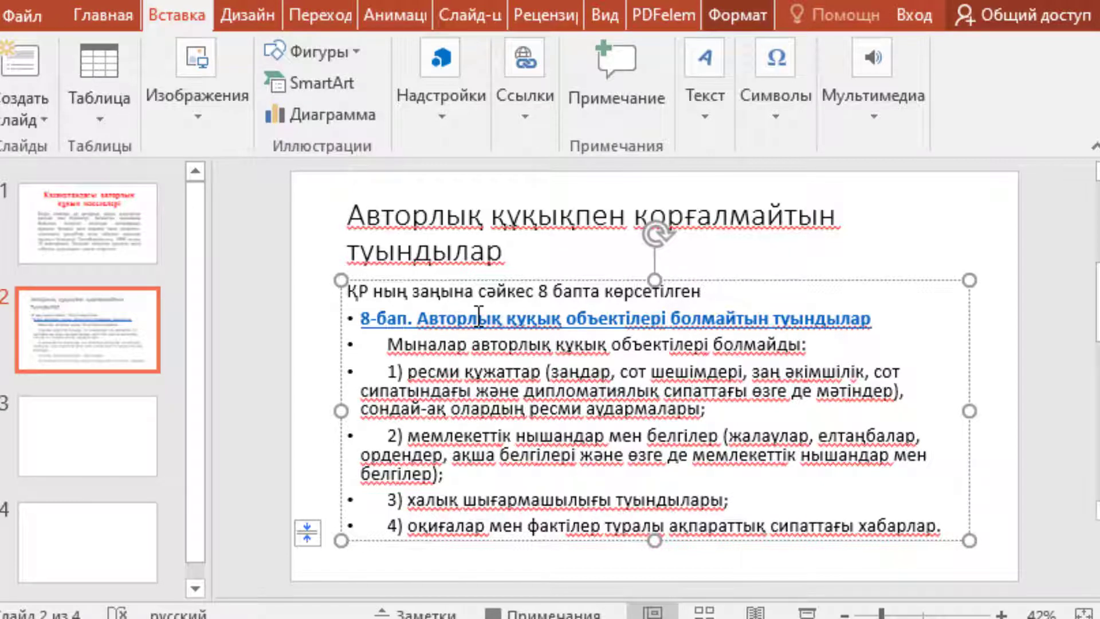
Place the cursor in slide 2's title placeholder
click(712, 255)
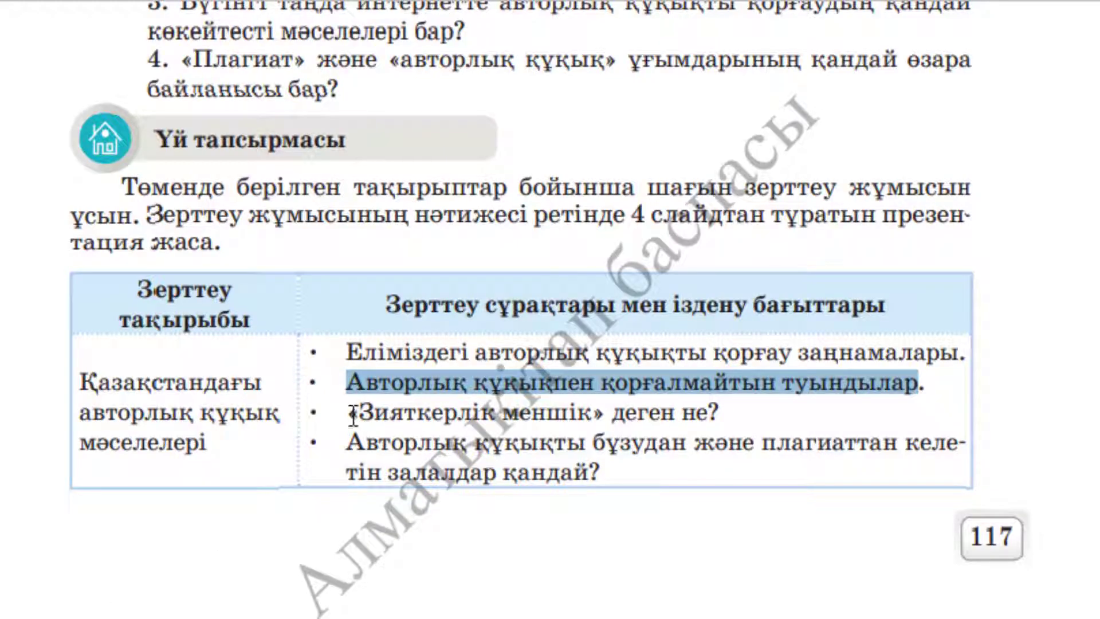
Copy the textbook's third research question «Зияткерлік меншік» деген не?
mouse_move(348, 412)
mouse_down()
mouse_move(476, 421)
mouse_move(699, 409)
mouse_up()
key(ctrl+c)
right_click(699, 409)
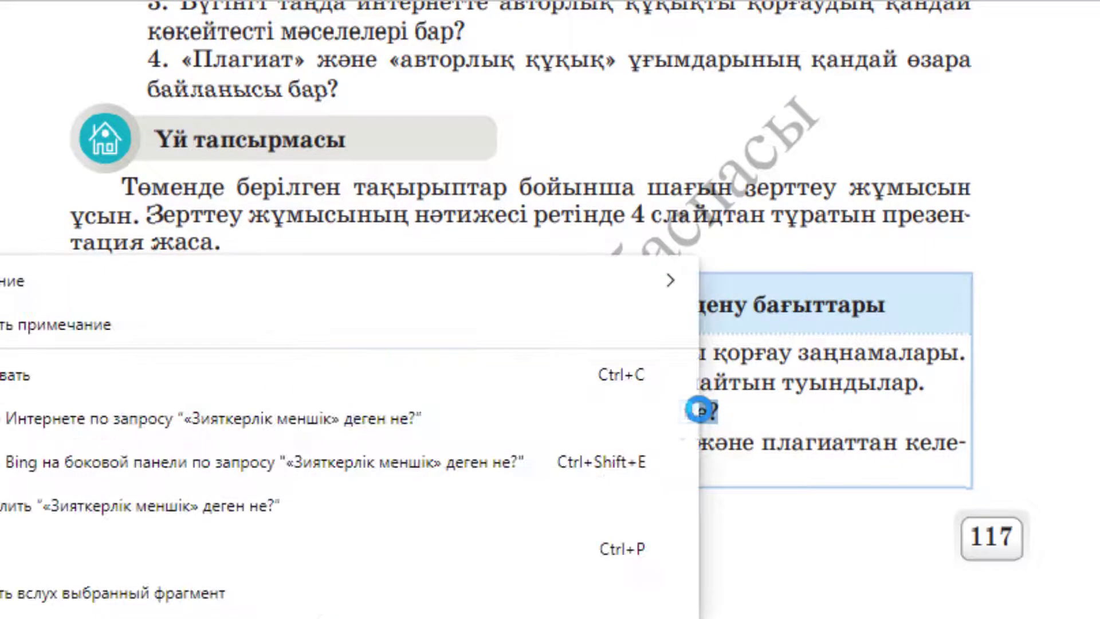
click(371, 376)
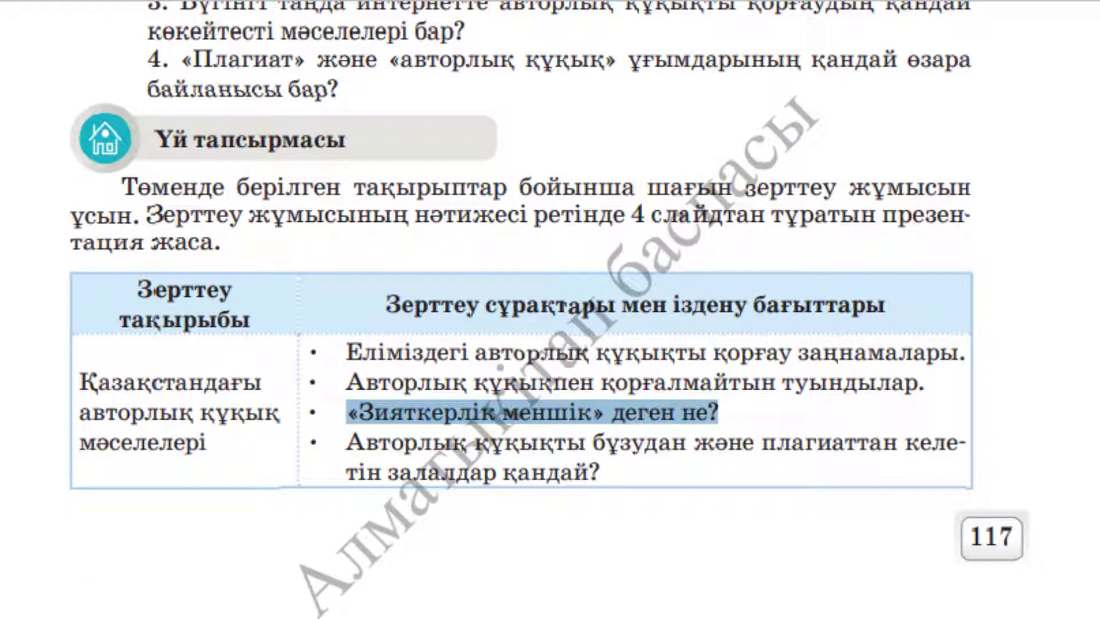
key(alt+Tab)
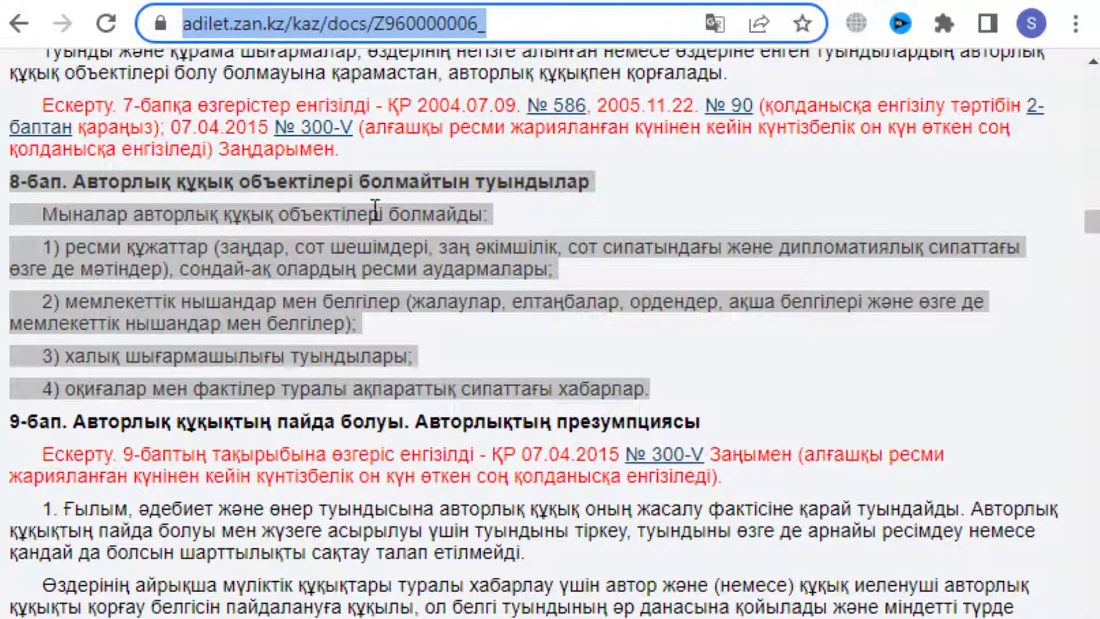
Search for «Зияткерлік меншік» деген не? and open the Kazakh Wikipedia article
key(ctrl+v)
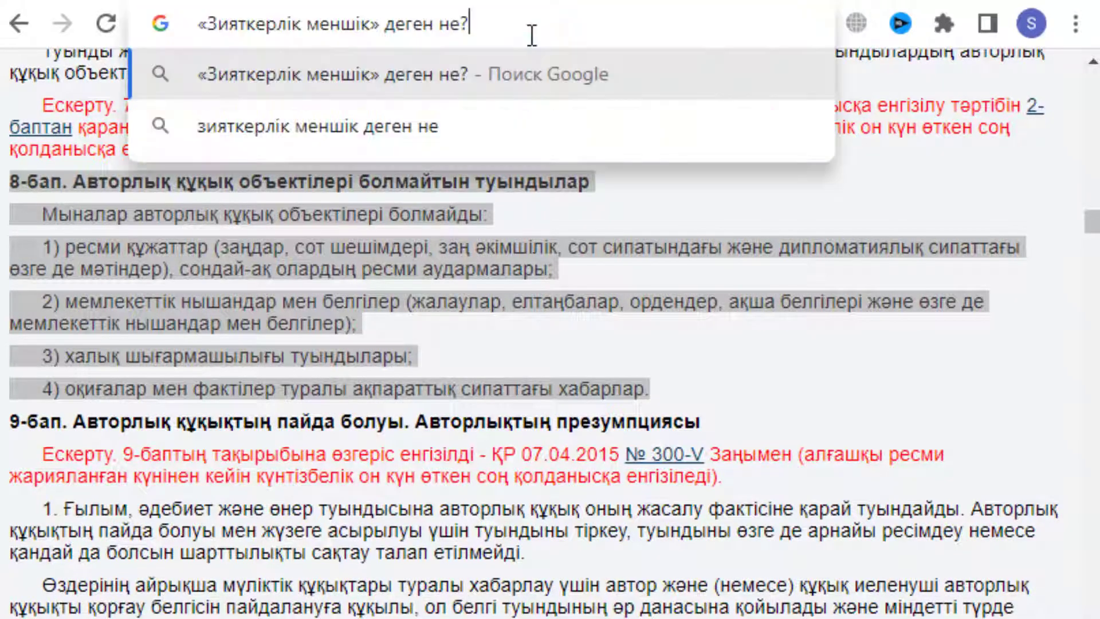
key(Return)
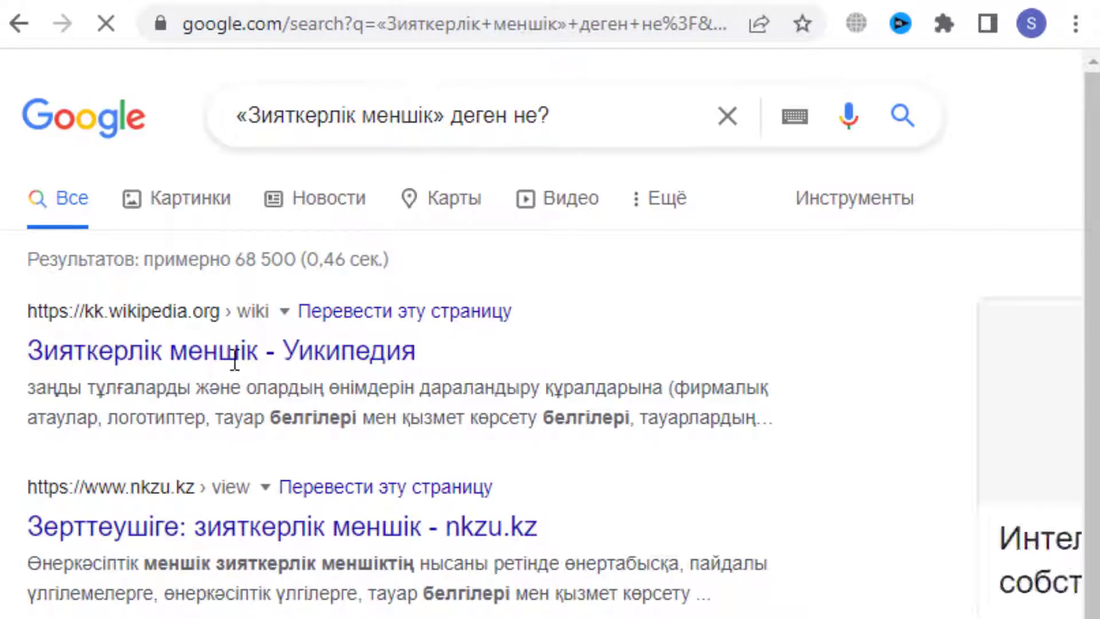
click(102, 362)
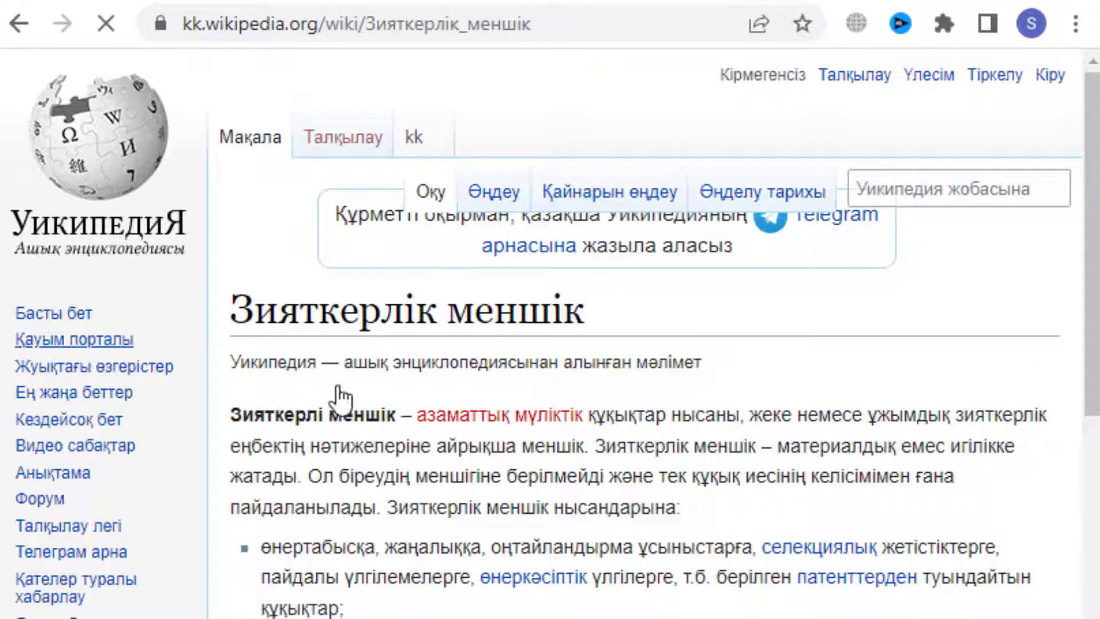
Copy the article's definition and its list of intellectual property types
scroll(337, 384, down, 2)
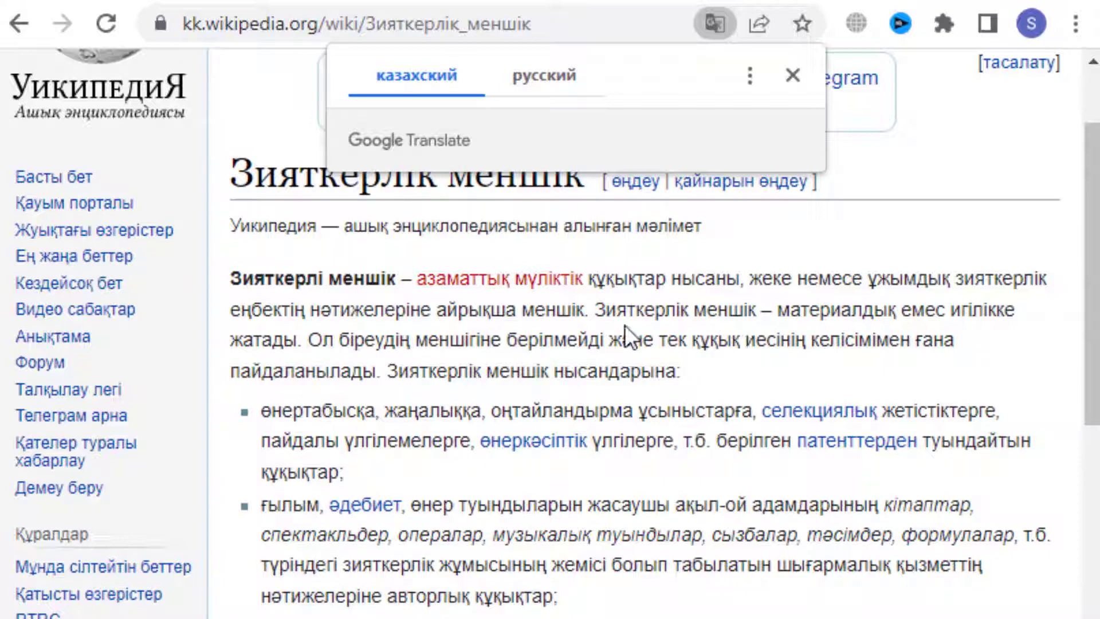
scroll(620, 325, down, 3)
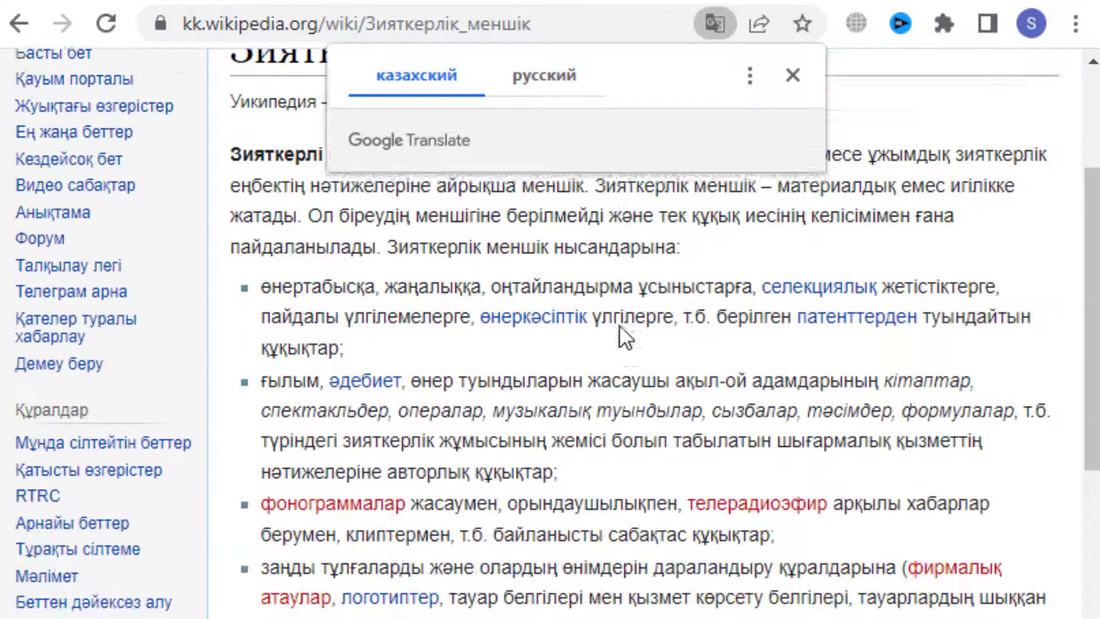
scroll(620, 325, down, 3)
scroll(620, 325, down, 3)
scroll(620, 325, down, 2)
scroll(620, 324, up, 7)
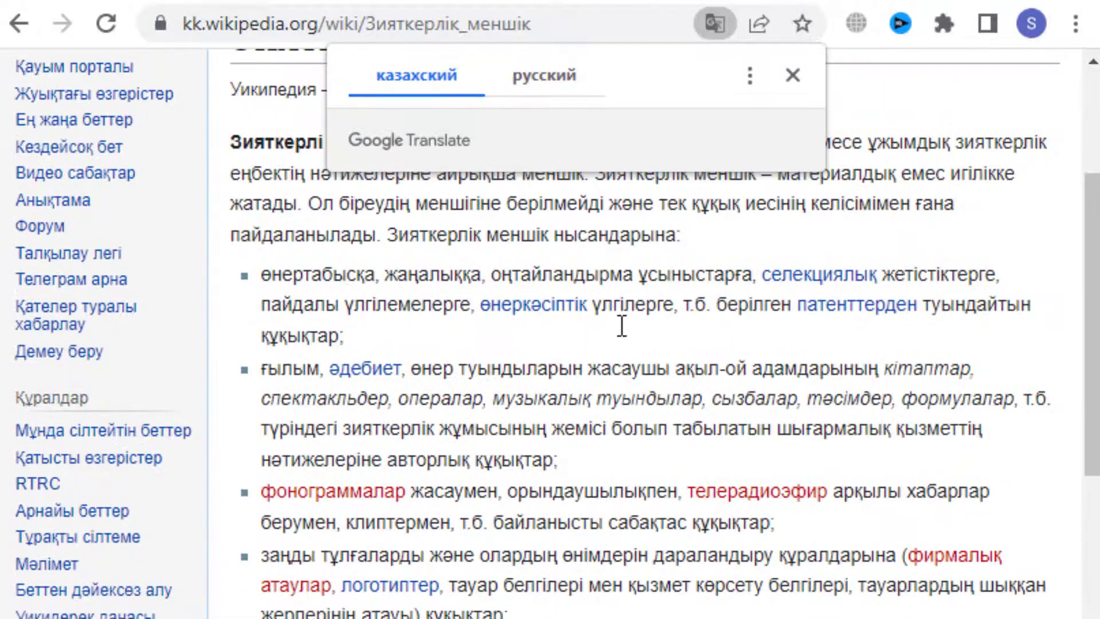
scroll(620, 325, down, 5)
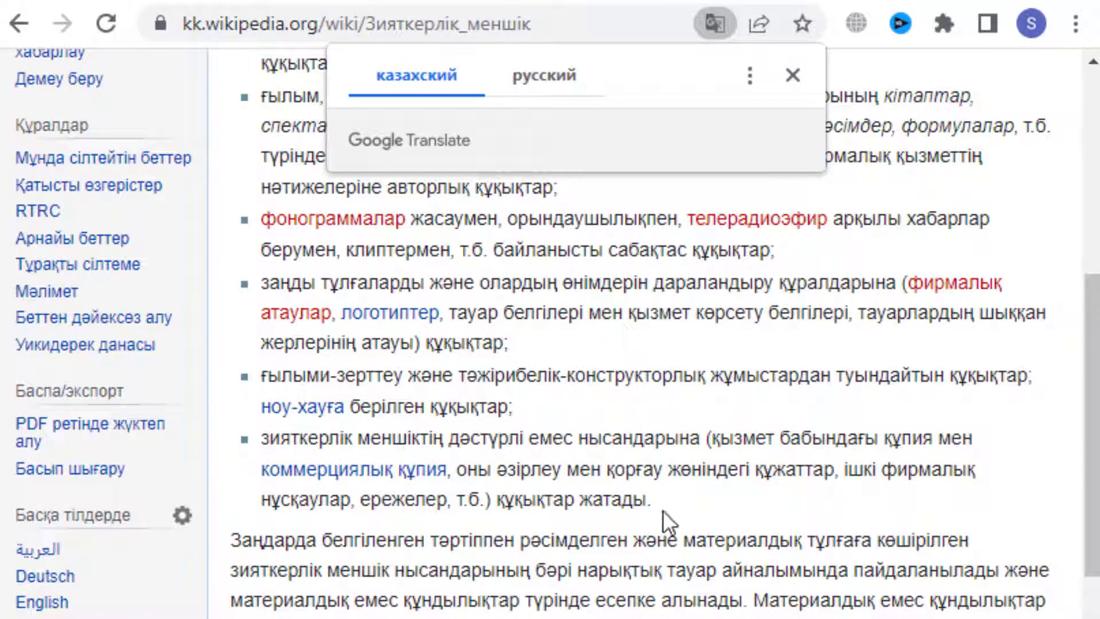
drag(658, 502, 514, 73)
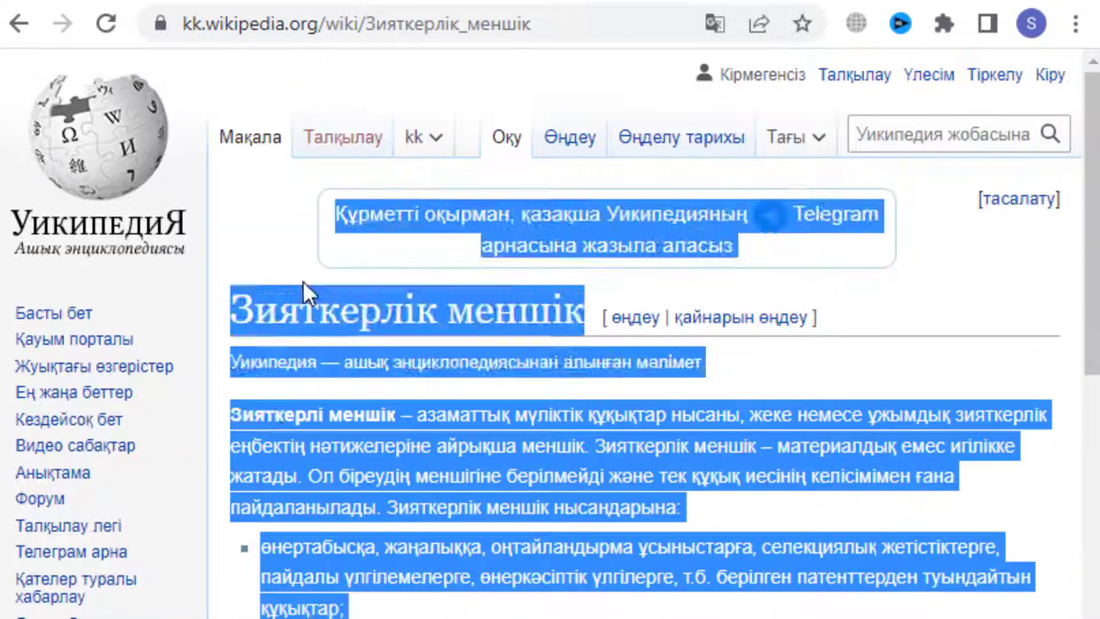
drag(514, 74, 231, 413)
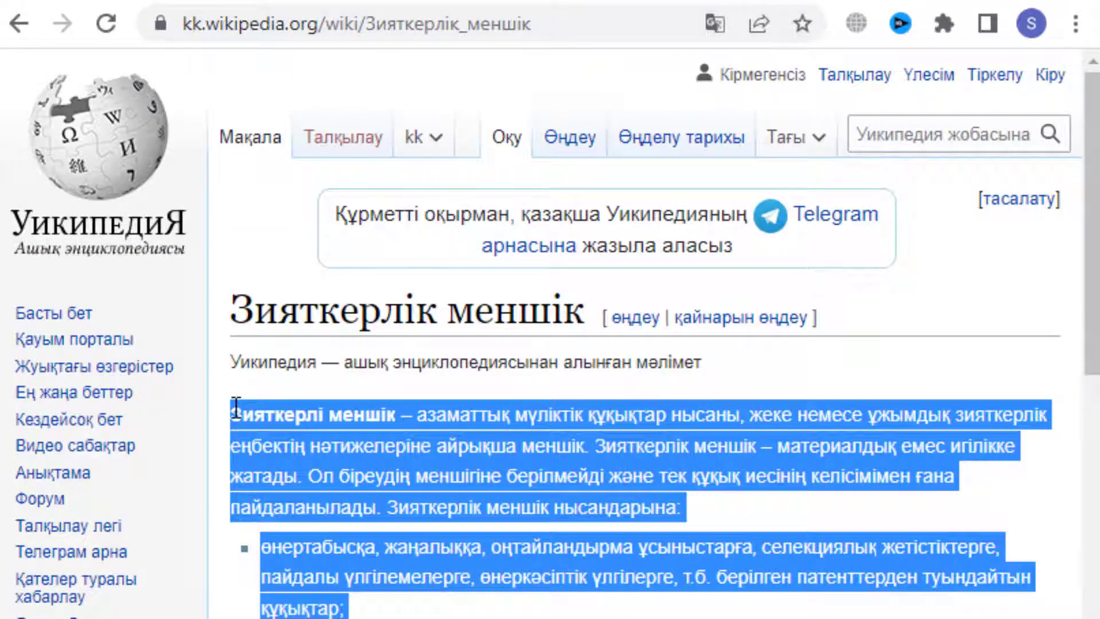
right_click(298, 420)
click(322, 443)
key(alt+Tab)
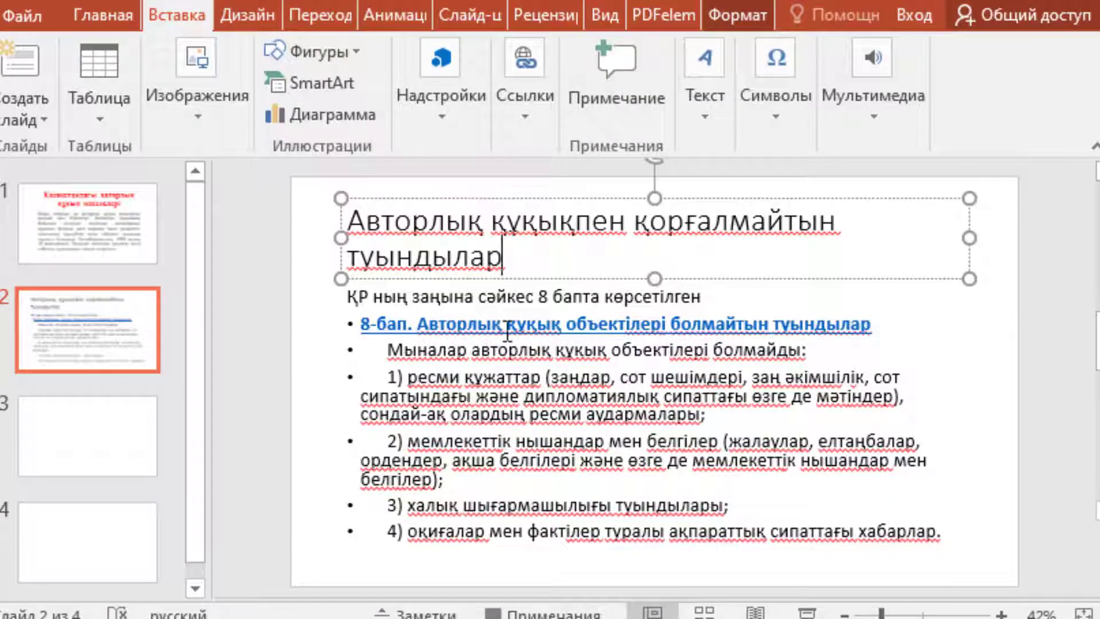
Paste the Зияткерлік меншік article into slide 3's body, unbullet the first paragraph, and select it all
click(95, 432)
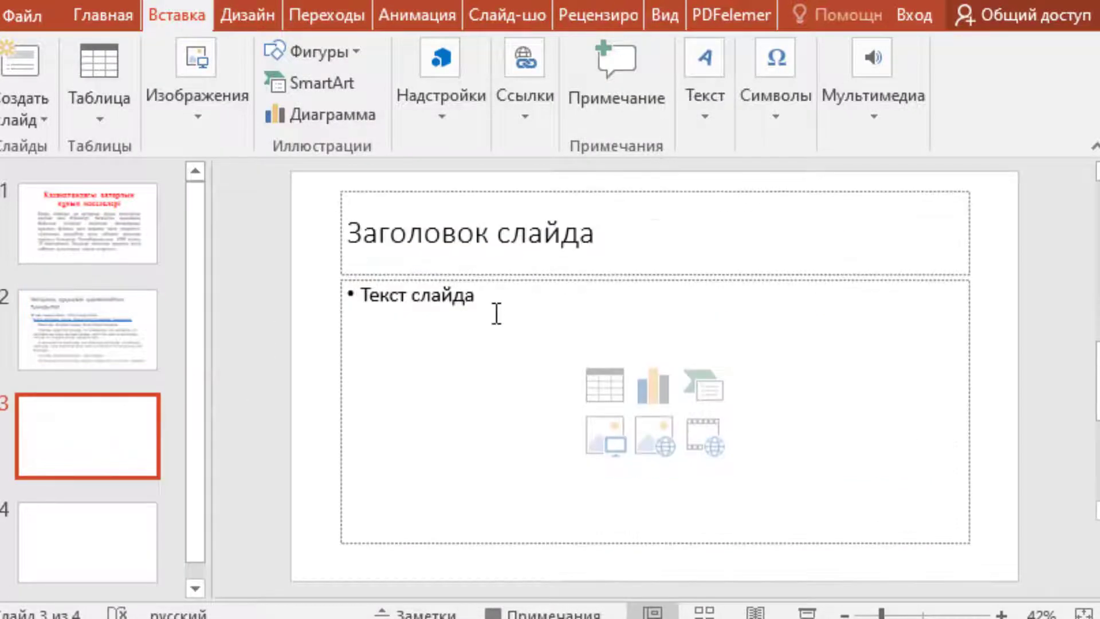
click(496, 308)
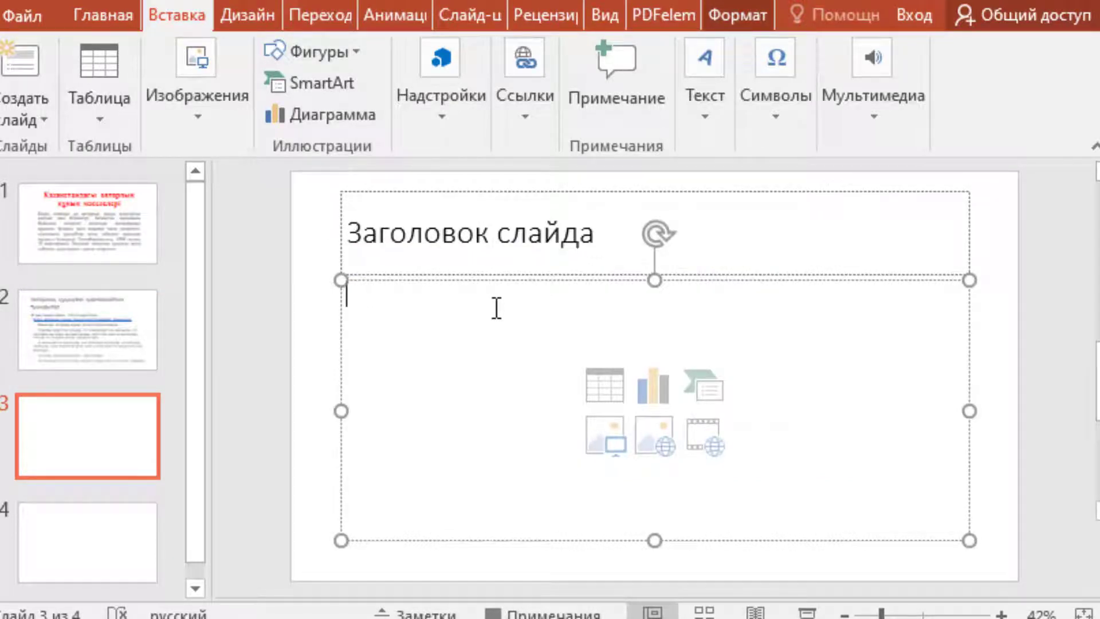
key(ctrl+v)
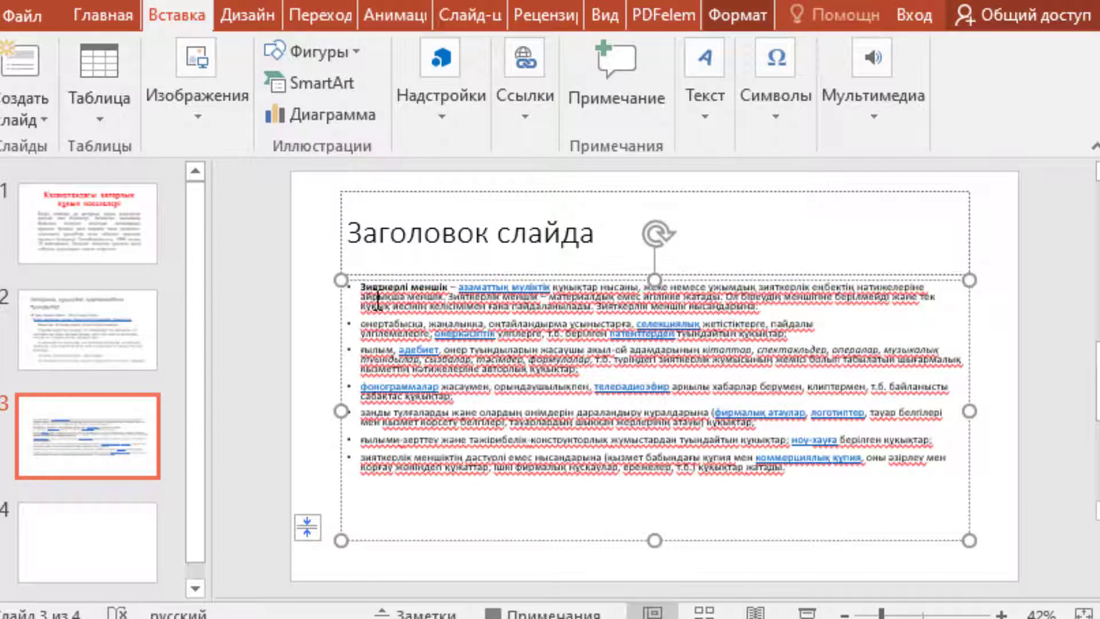
key(BackSpace)
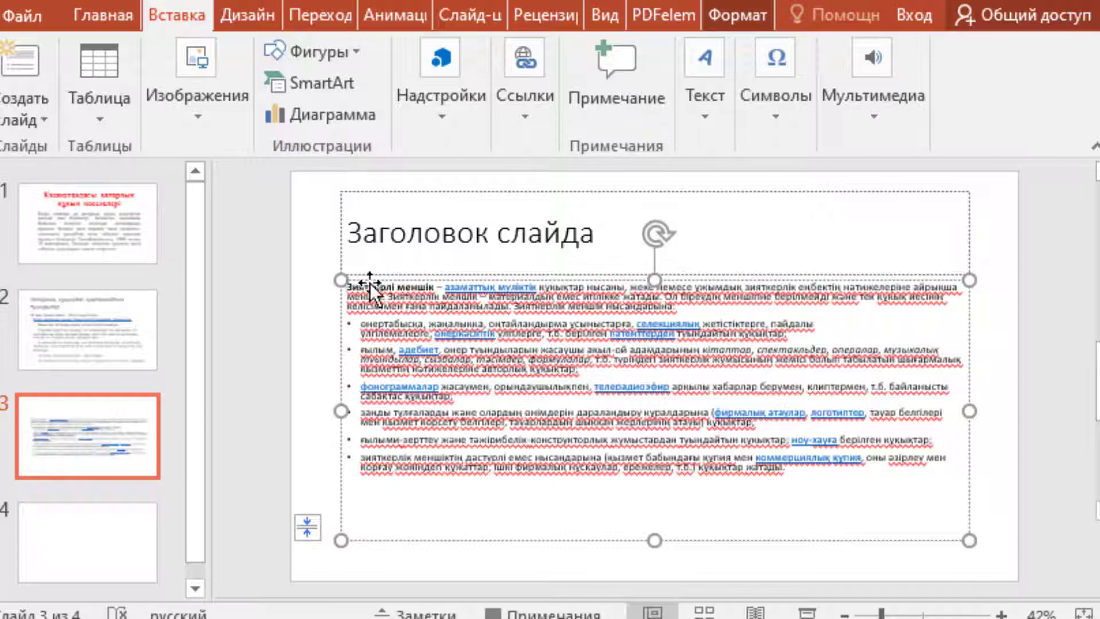
key(Escape)
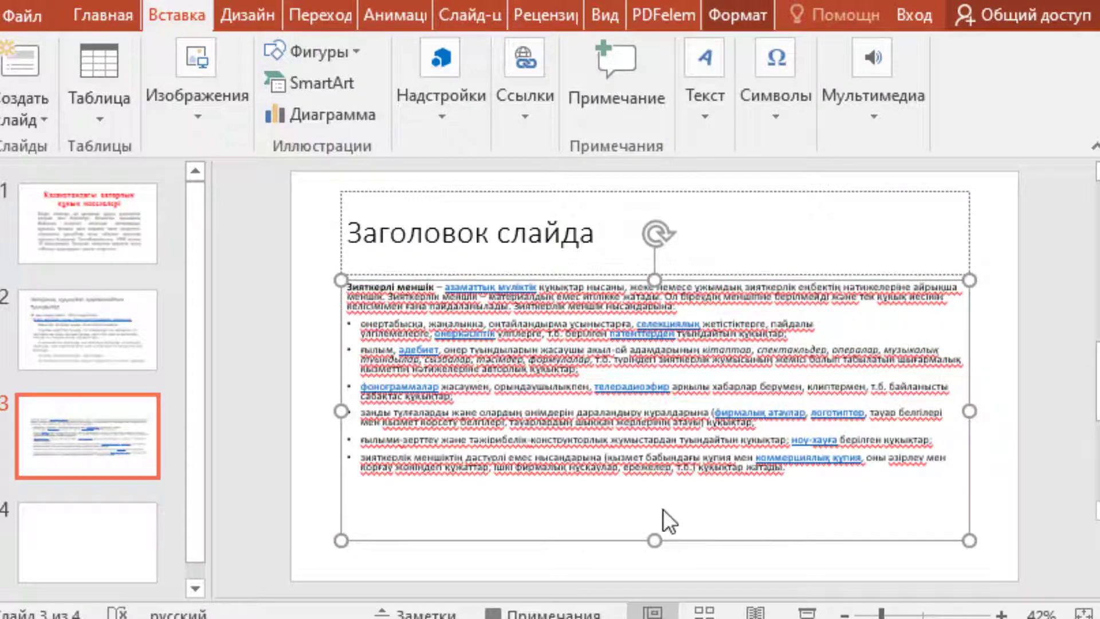
drag(810, 478, 329, 283)
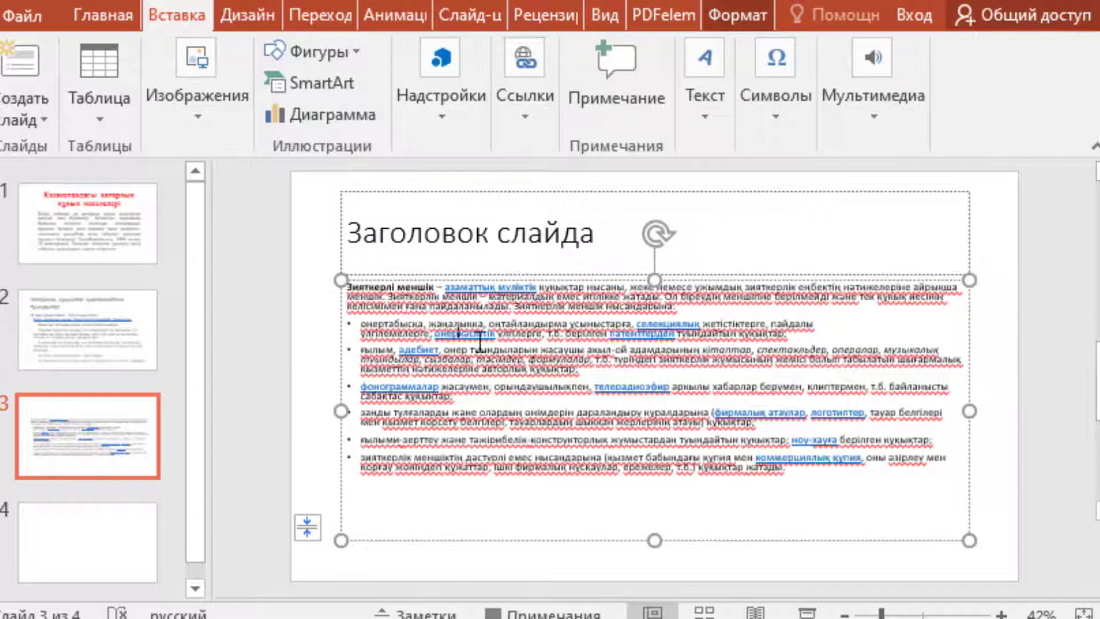
drag(797, 471, 386, 283)
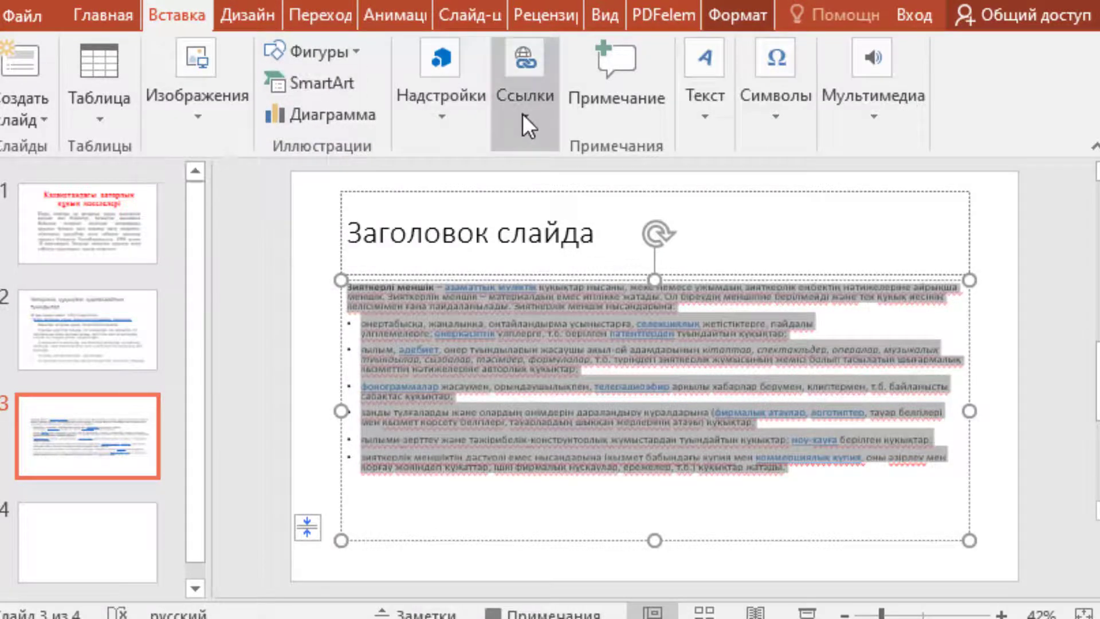
Set slide 3's body text to font size 16
click(94, 13)
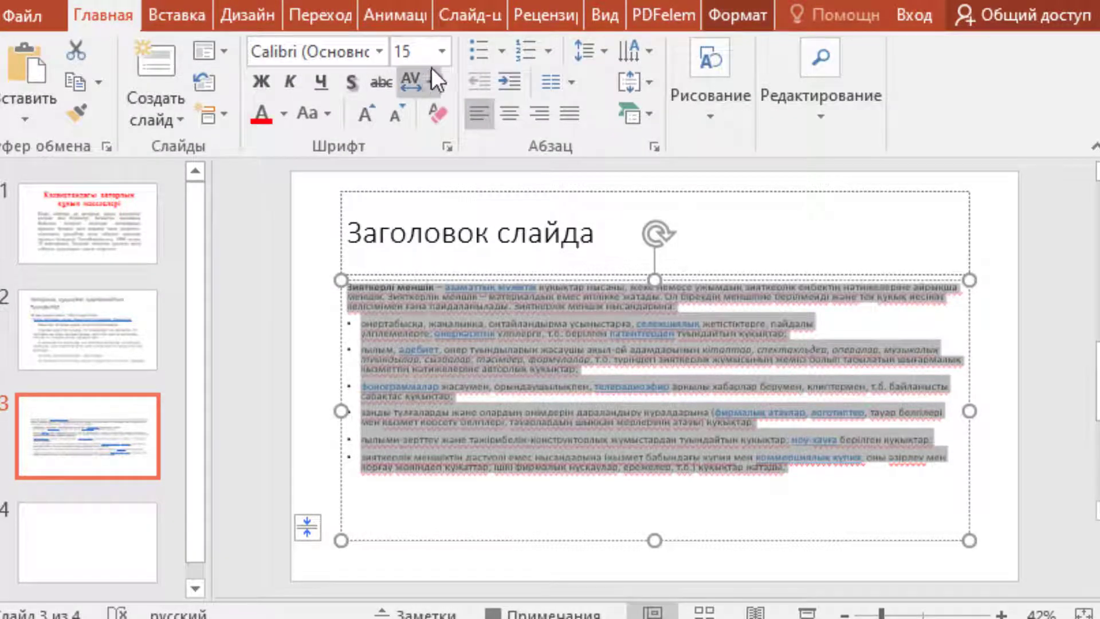
click(442, 51)
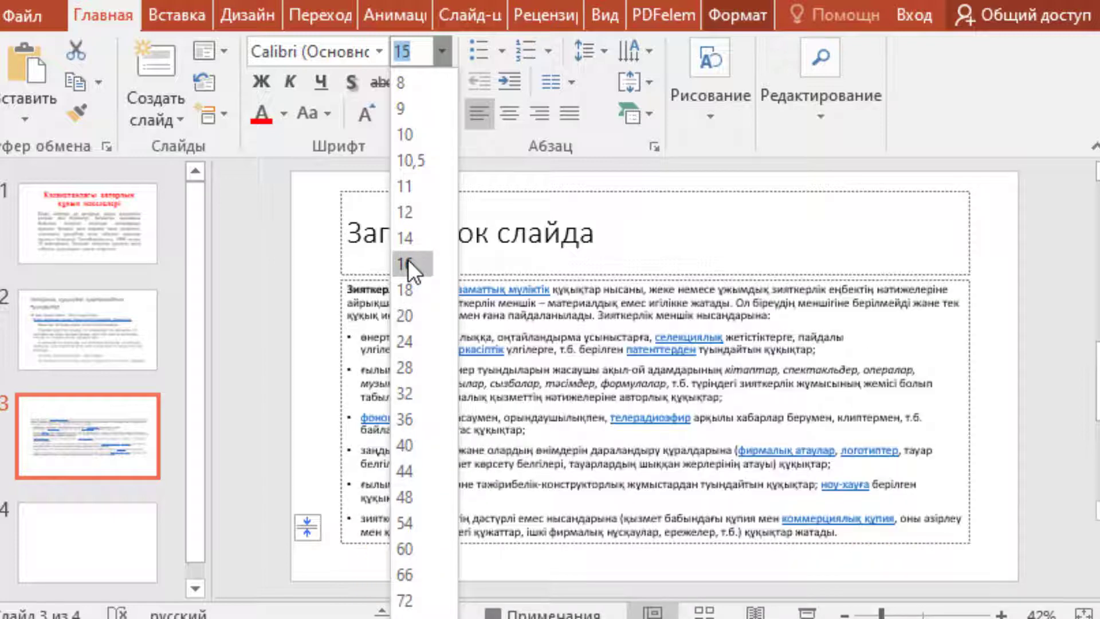
click(408, 259)
Select the term 'Зияткерлі меншік' and bring up the link options
key(ctrl+a)
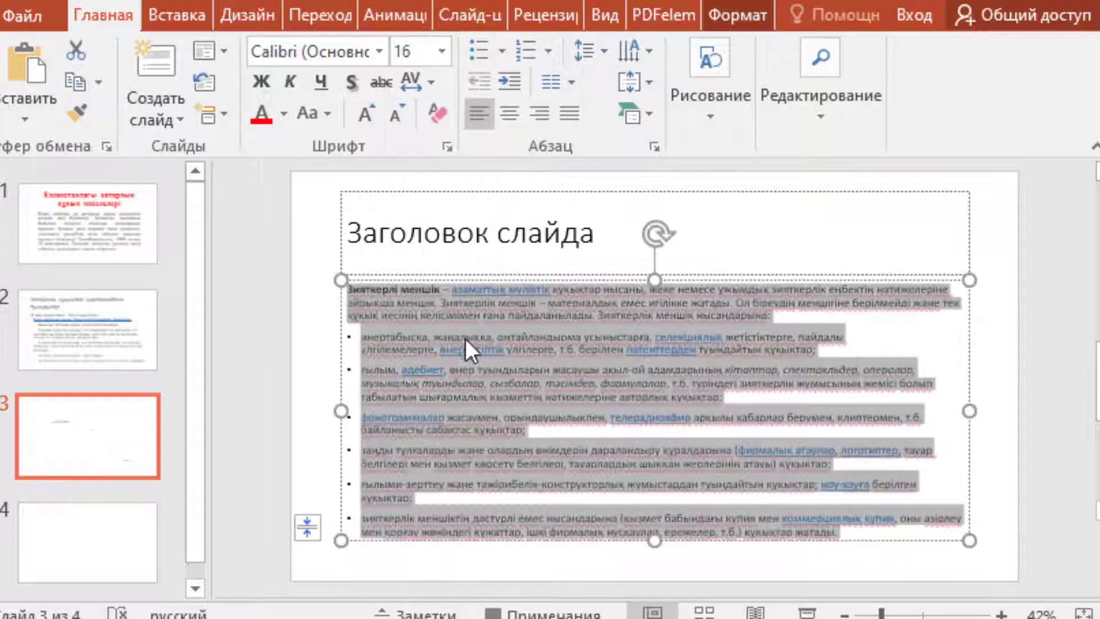
click(463, 325)
drag(439, 290, 349, 289)
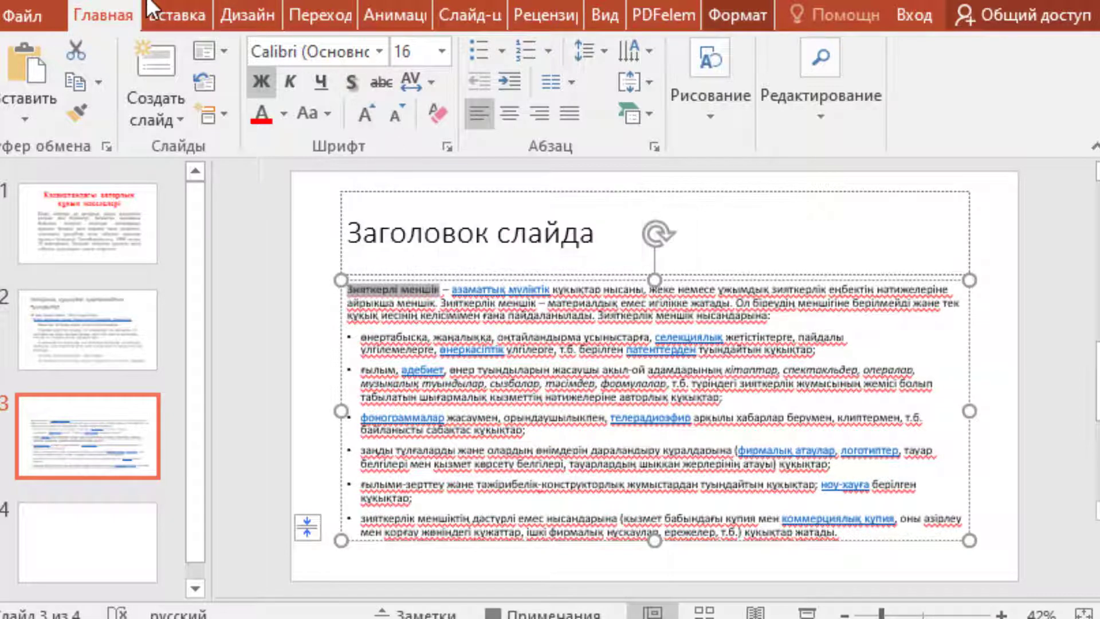
click(162, 17)
click(537, 109)
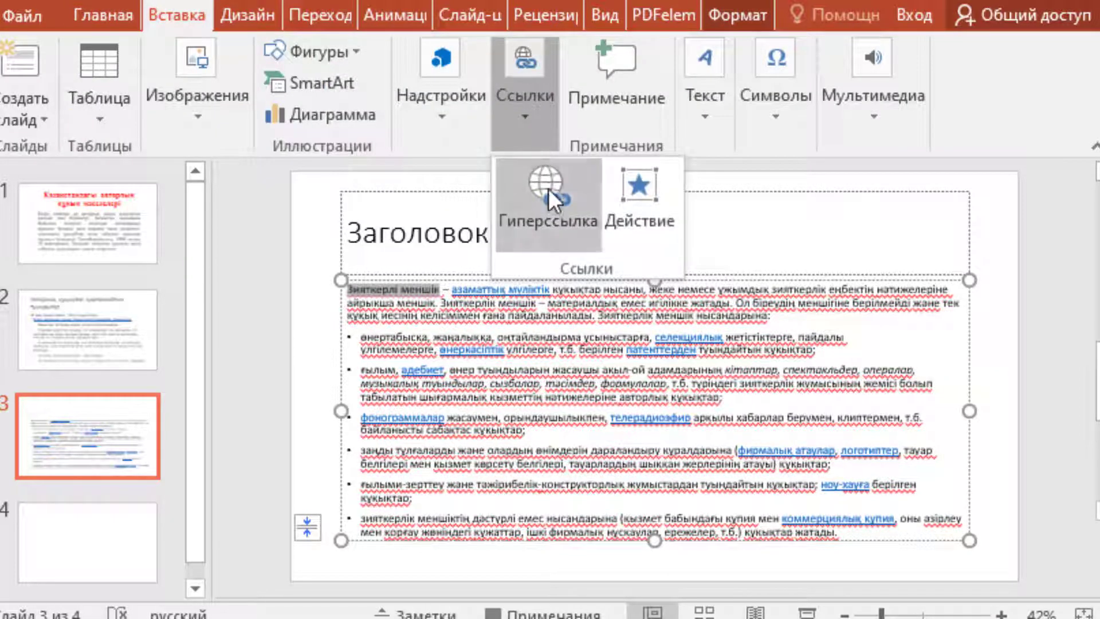
Link 'Зияткерлі меншік' to the Wikipedia article URL copied from Chrome's address bar
click(548, 194)
click(361, 421)
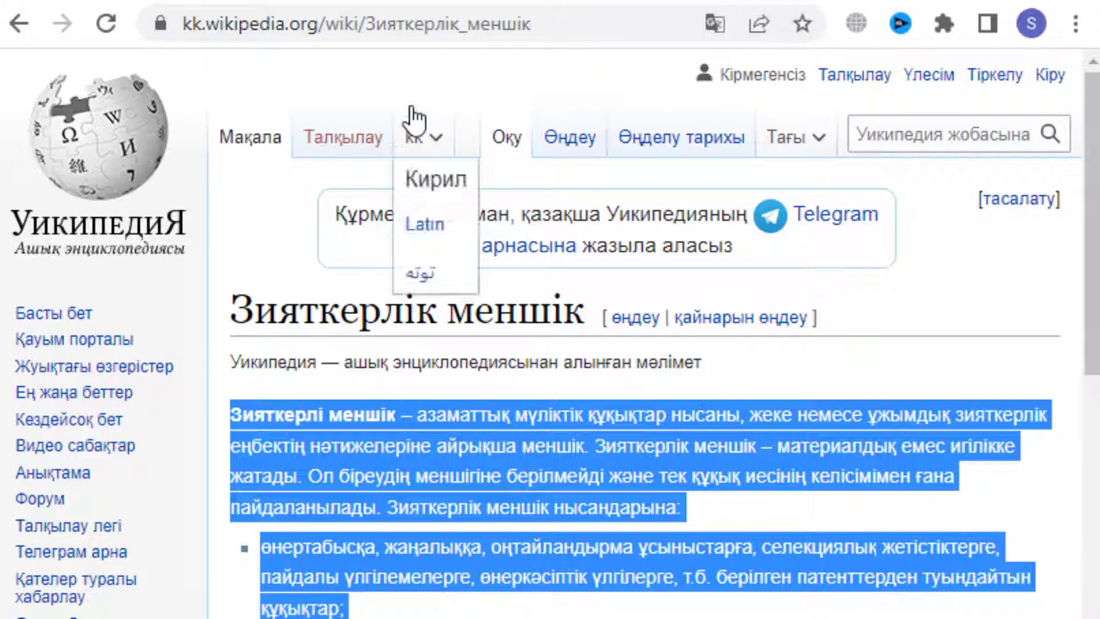
click(429, 25)
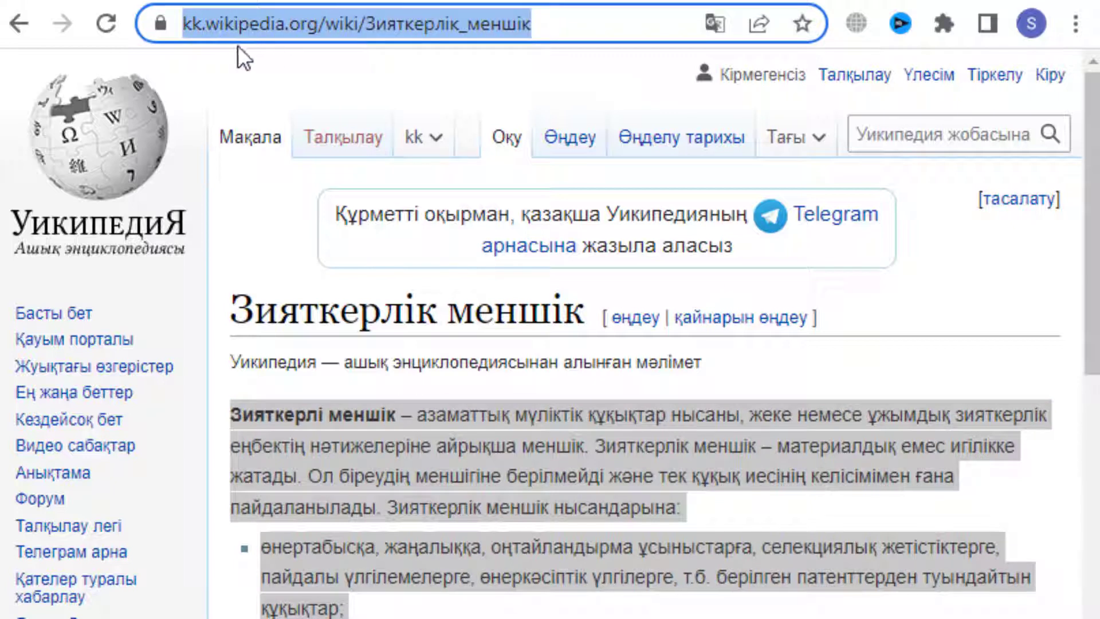
right_click(460, 32)
click(475, 183)
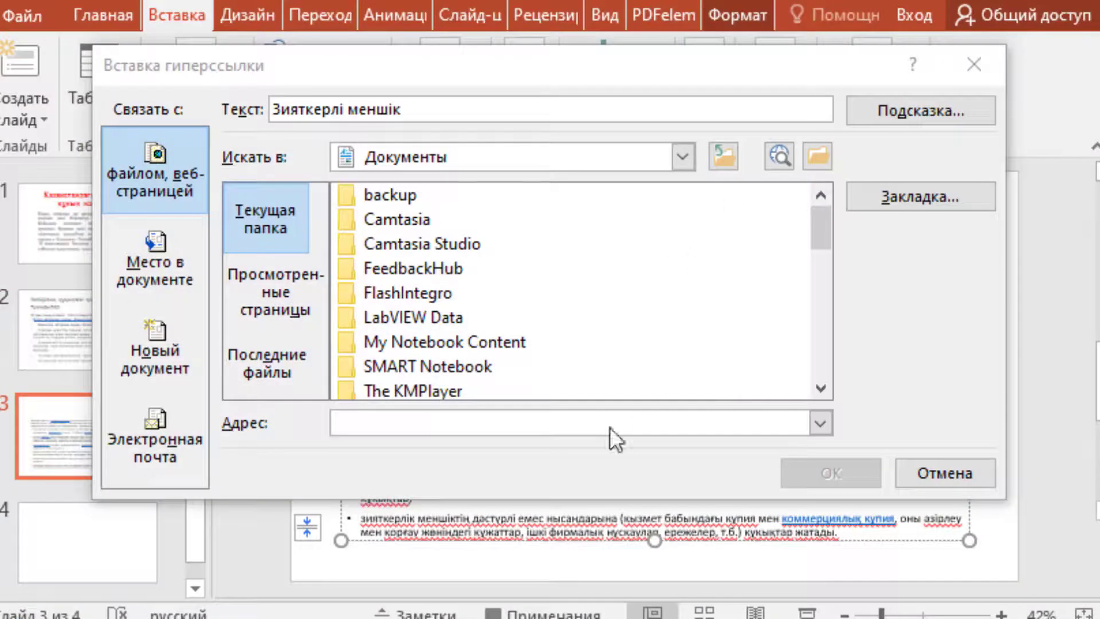
click(610, 428)
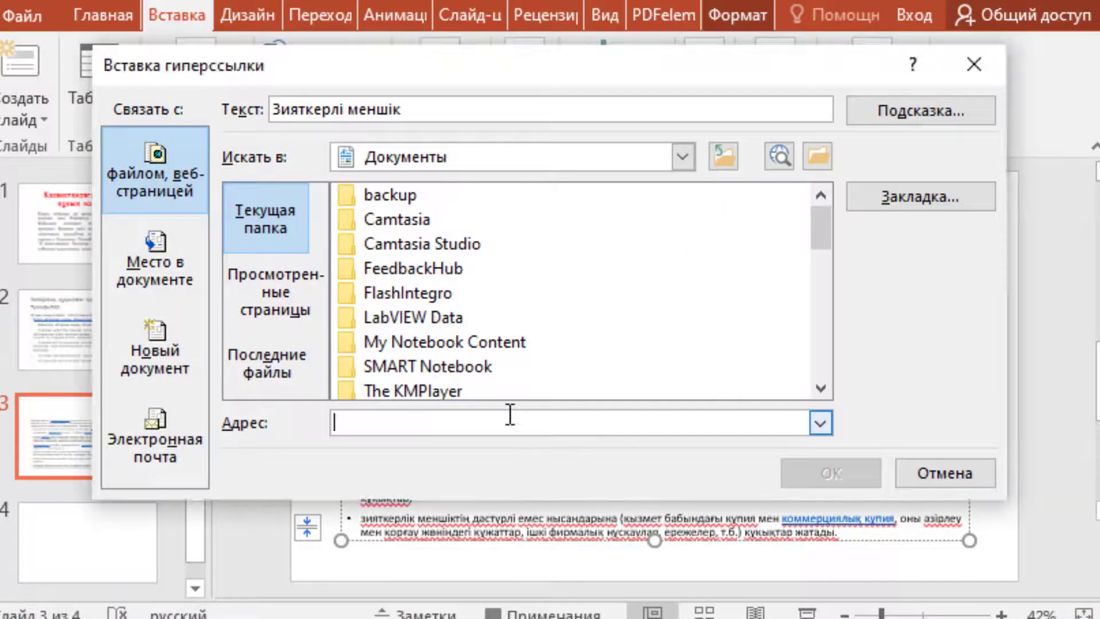
right_click(505, 415)
click(570, 491)
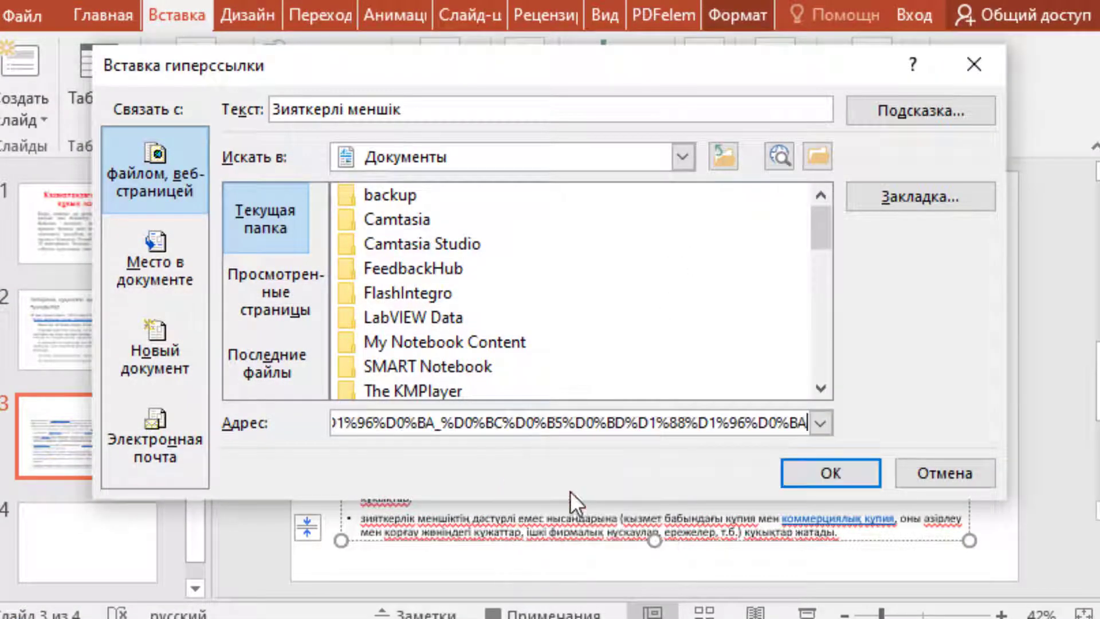
click(813, 467)
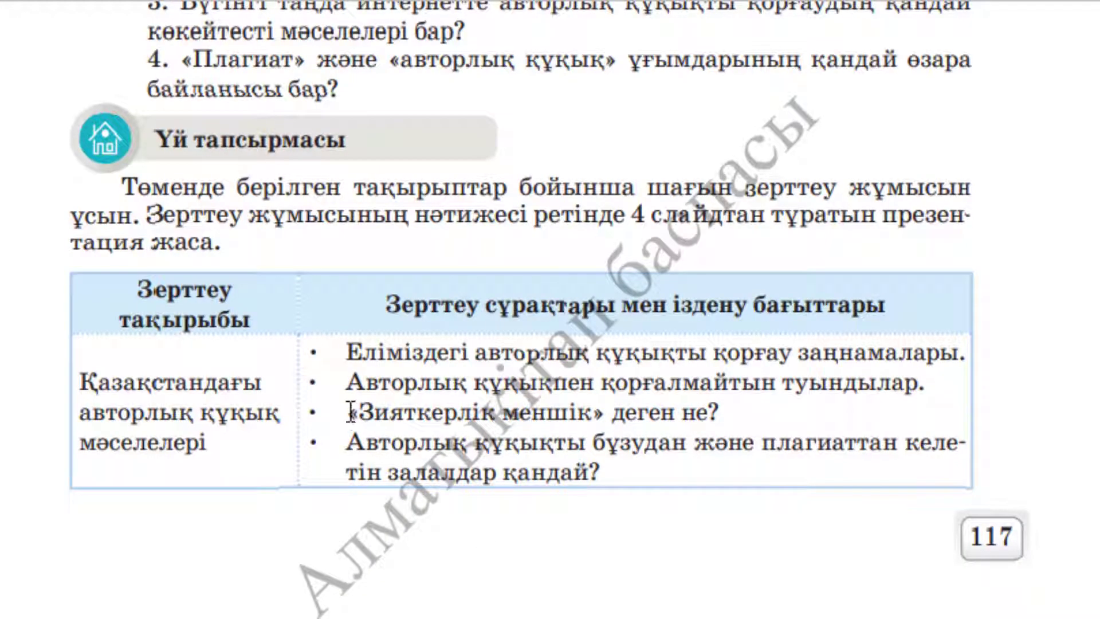
Paste the textbook question «Зияткерлік меншік» деген не? as slide 3's title
mouse_move(351, 412)
mouse_down()
mouse_move(925, 381)
mouse_move(720, 409)
mouse_up()
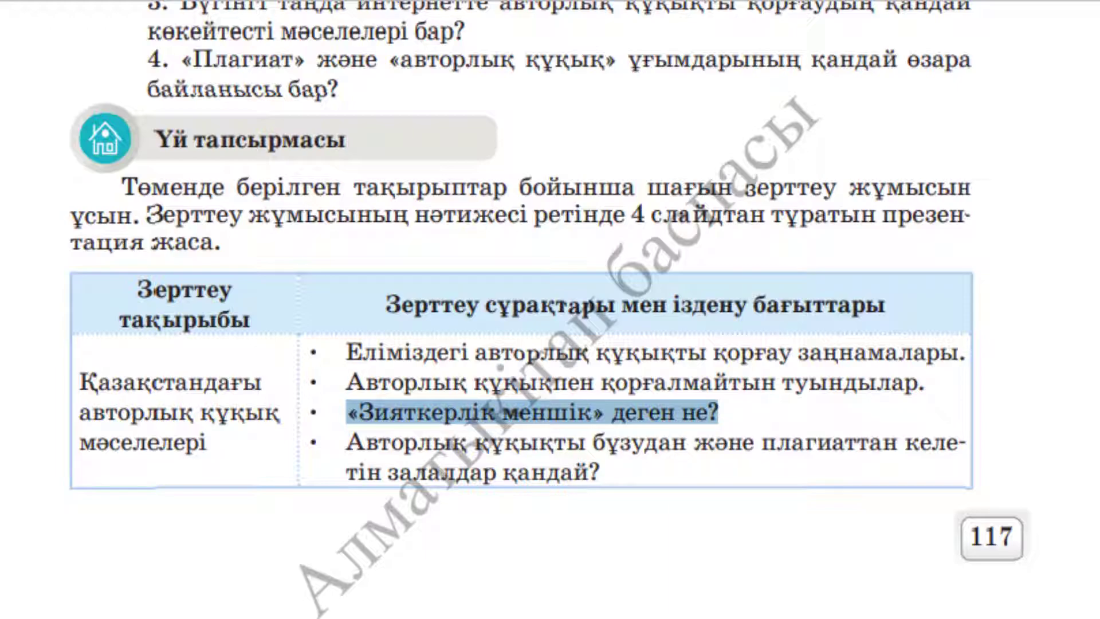
key(alt+Tab)
click(412, 219)
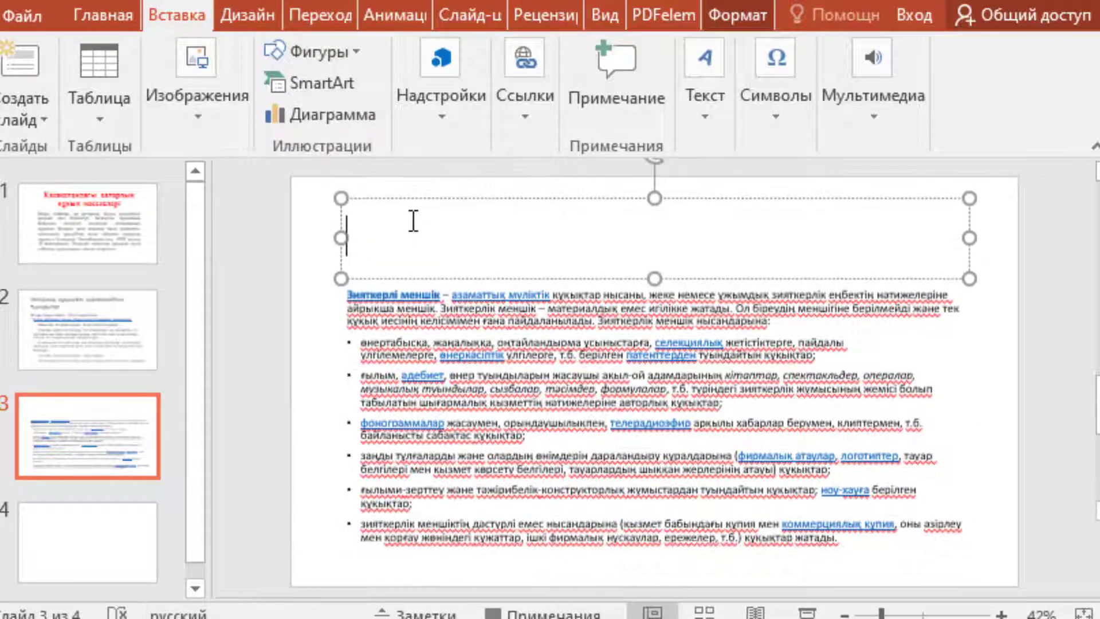
key(ctrl+v)
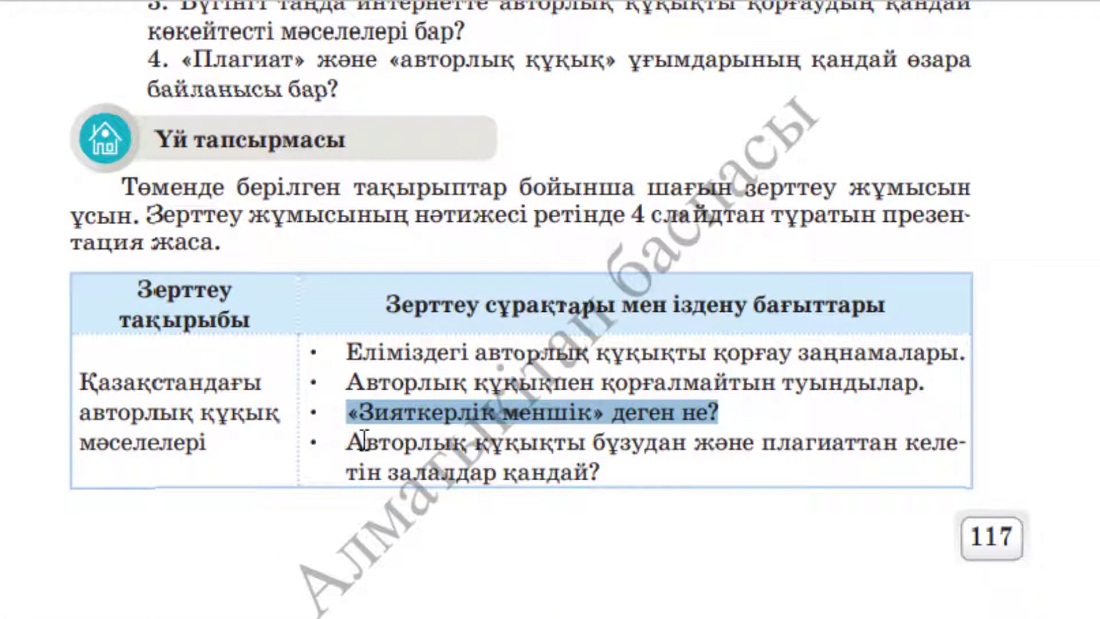
Select the fourth textbook question and switch between PowerPoint and the textbook
drag(347, 442, 663, 474)
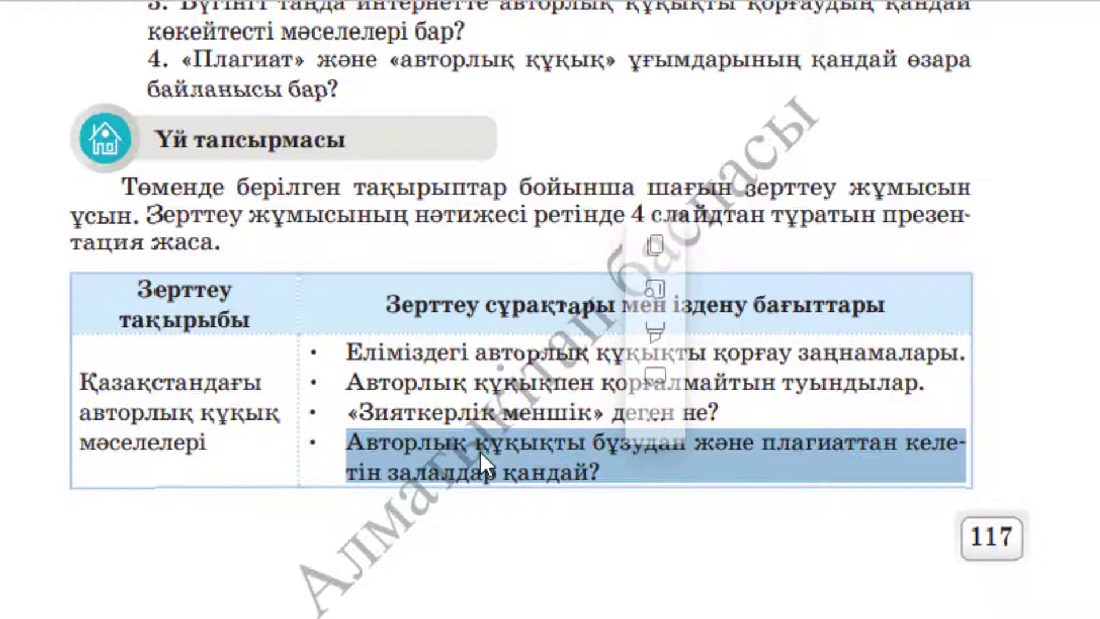
key(alt+Tab)
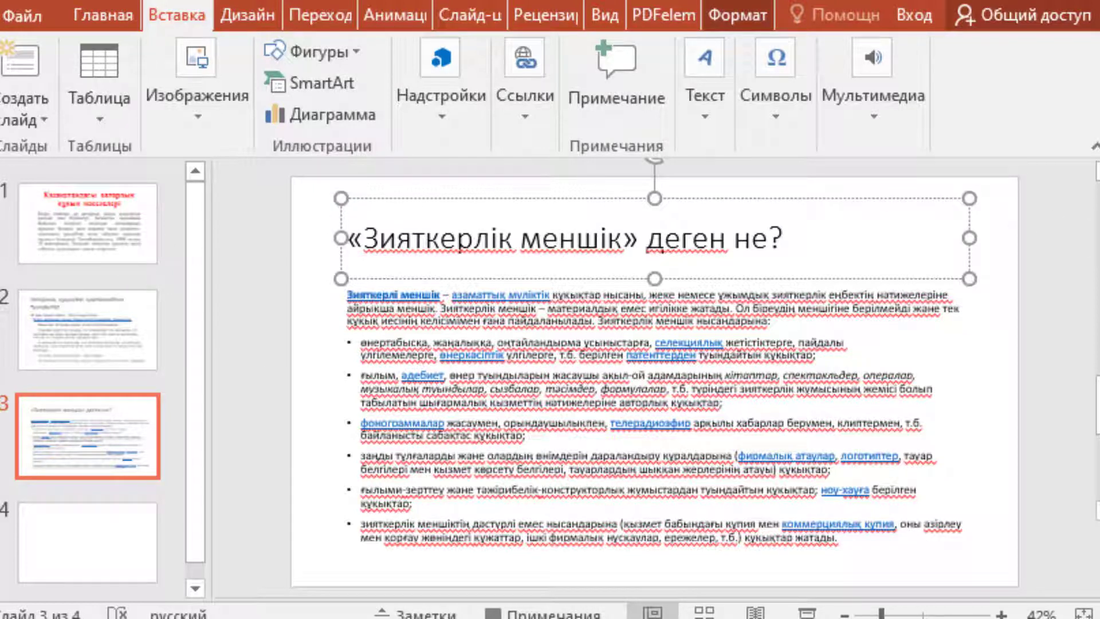
key(alt+Tab)
Open slide 1 and select its title Қазақстандағы авторлық құқық мәселелері and body text boxes
click(121, 253)
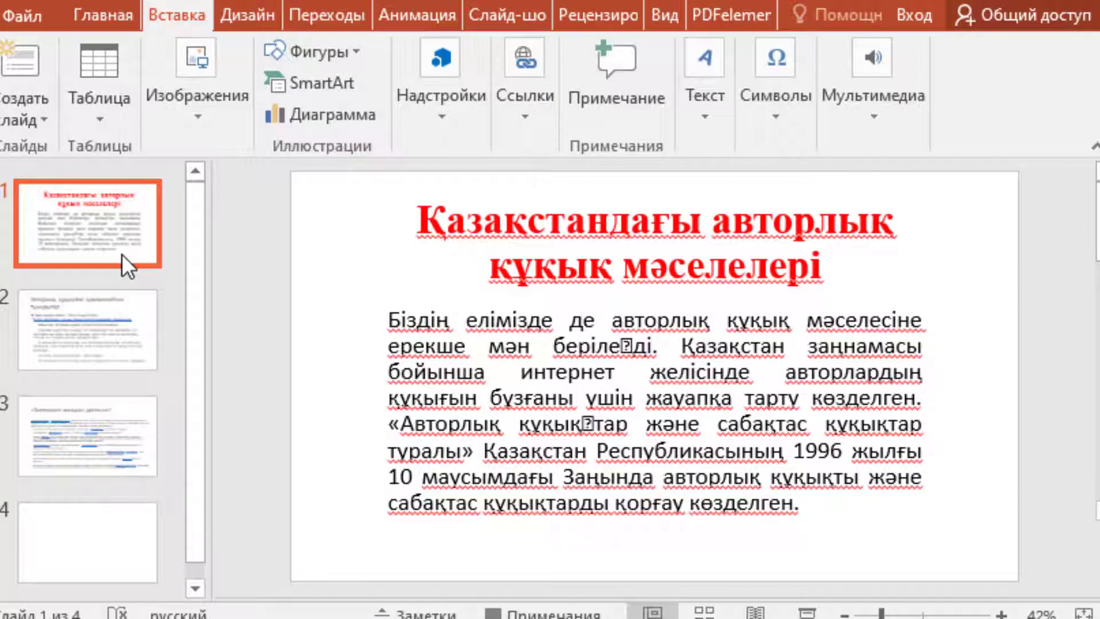
click(476, 222)
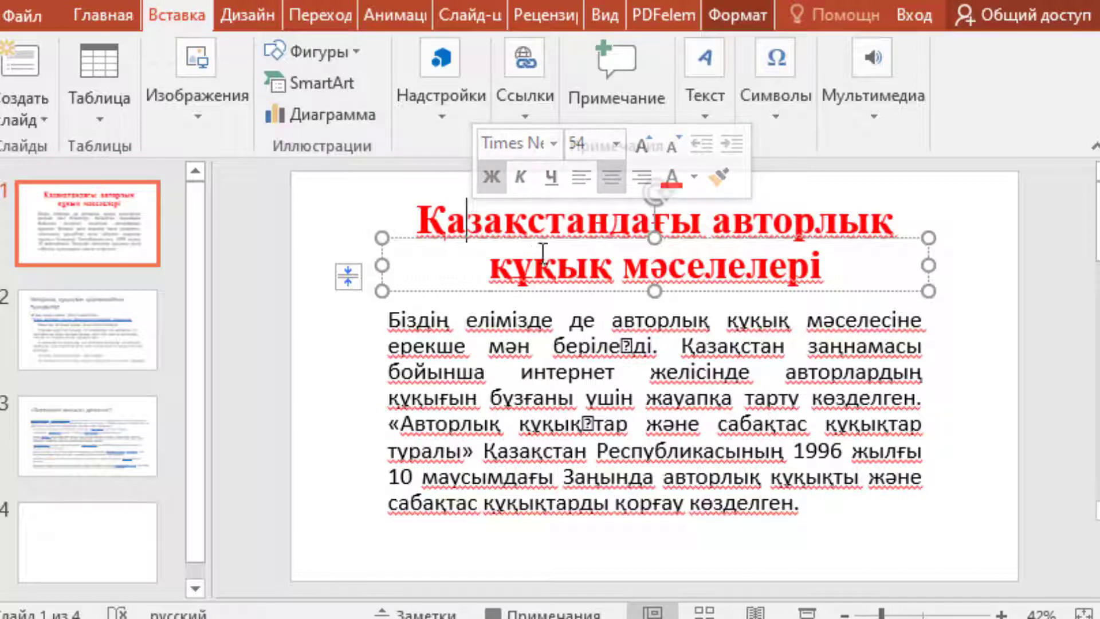
click(453, 344)
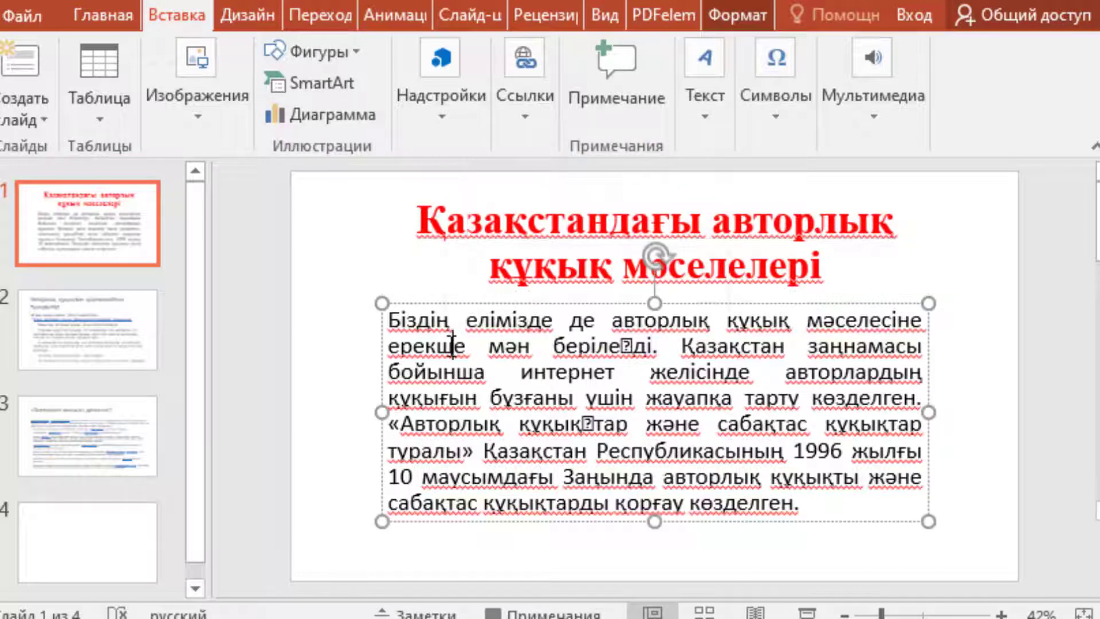
click(492, 232)
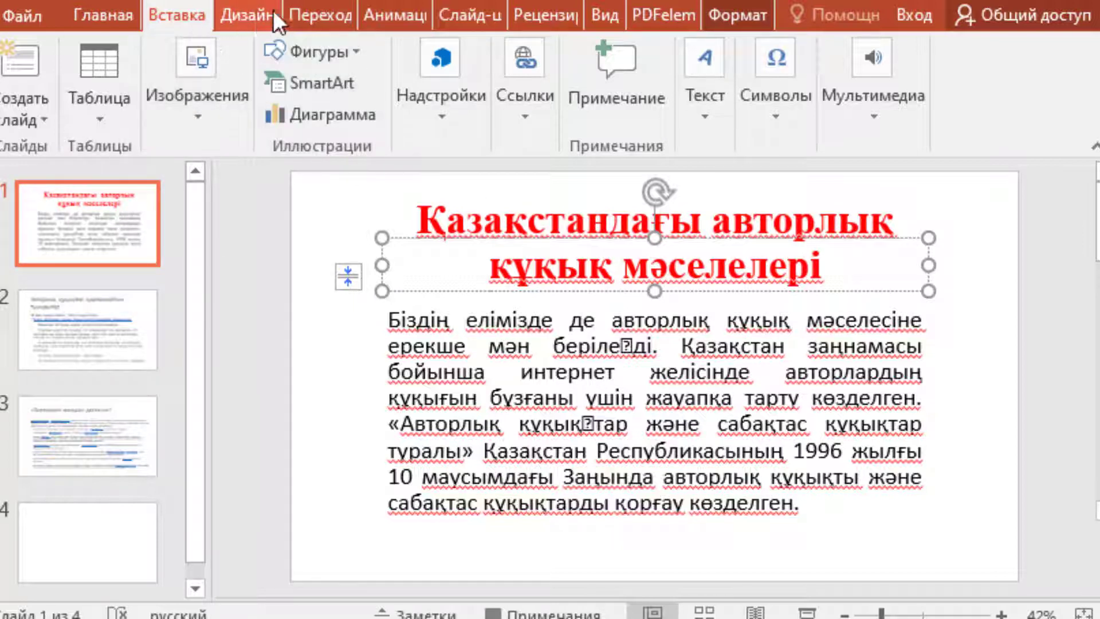
Try and preview the Прорезание and Выцветание transitions on slide 1
click(310, 11)
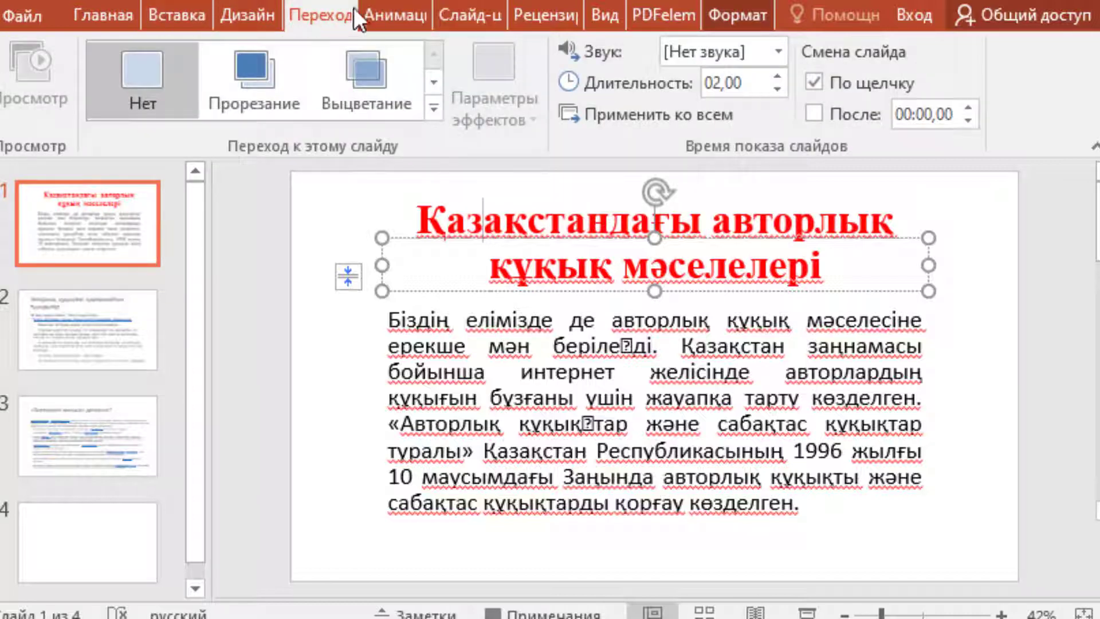
click(390, 8)
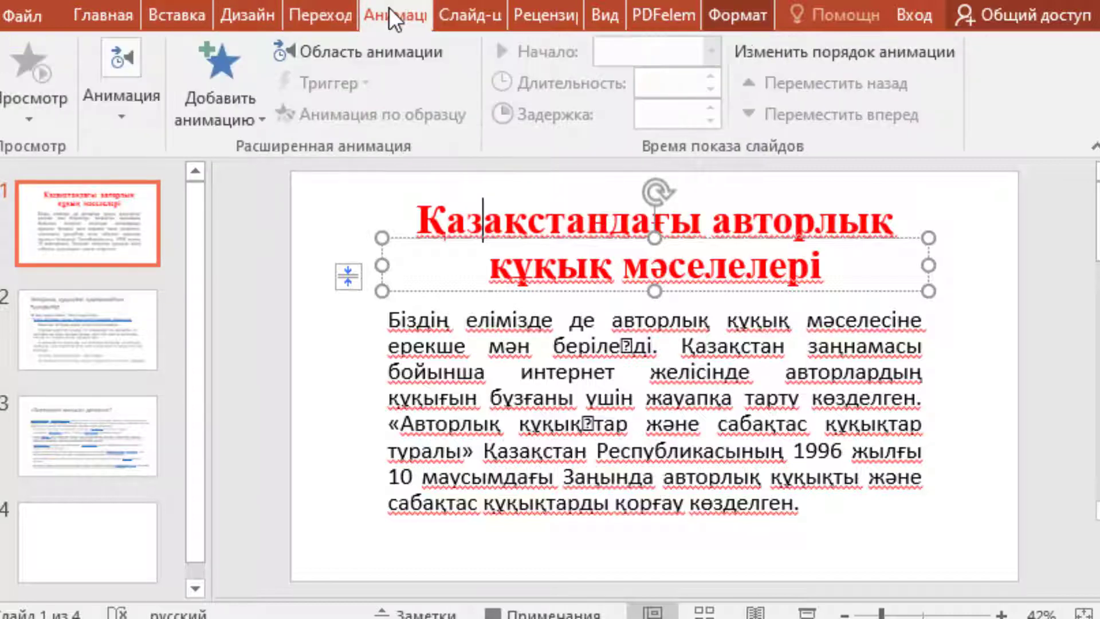
click(318, 13)
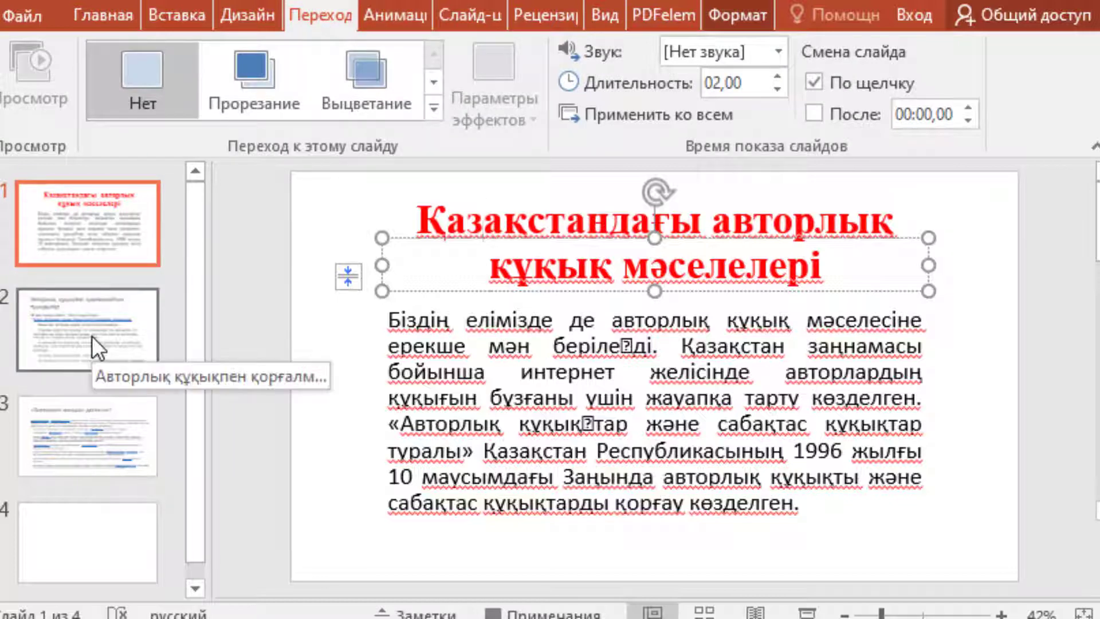
click(225, 81)
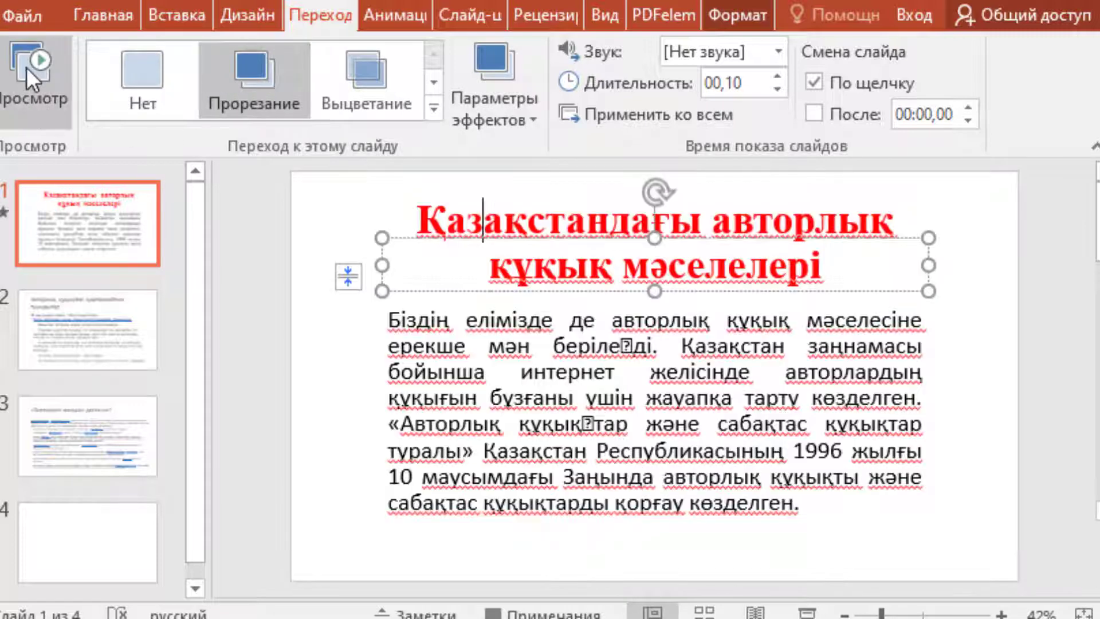
click(27, 67)
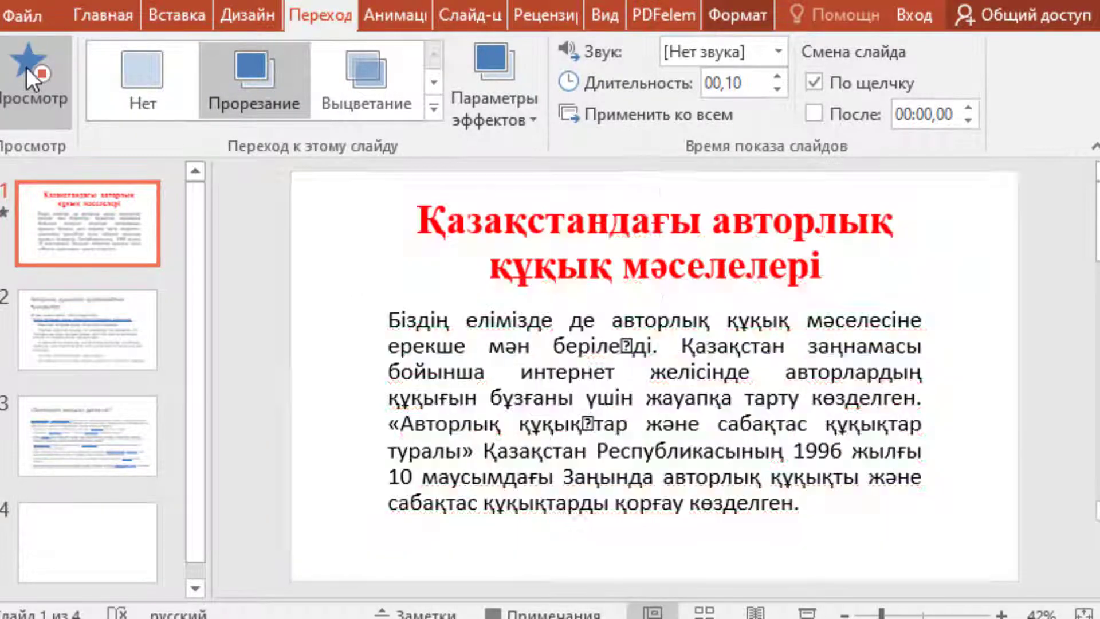
click(365, 87)
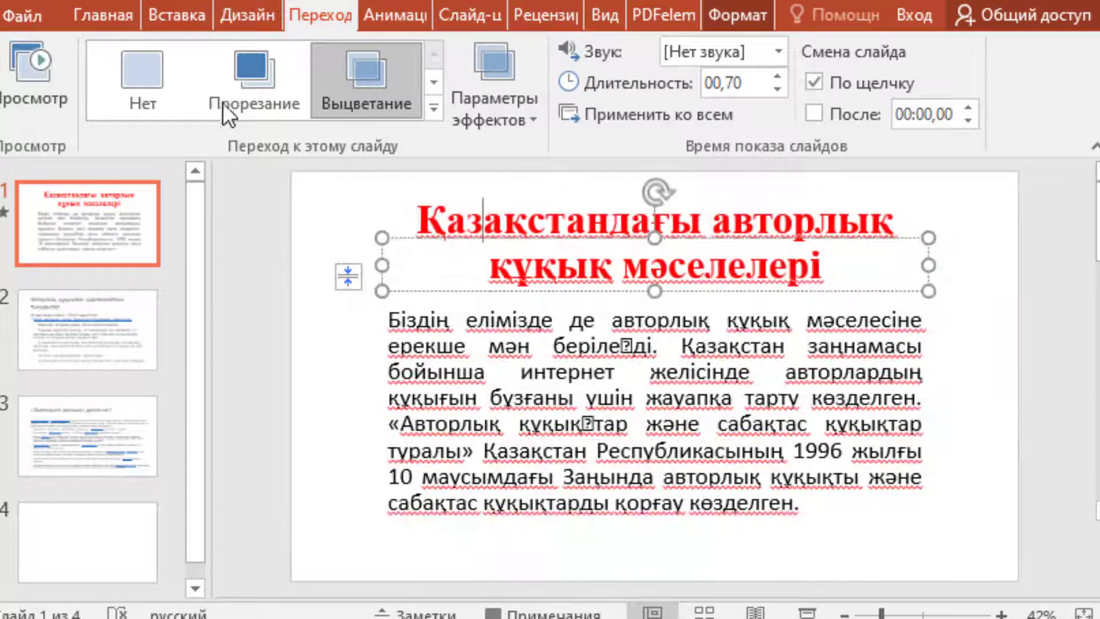
click(35, 86)
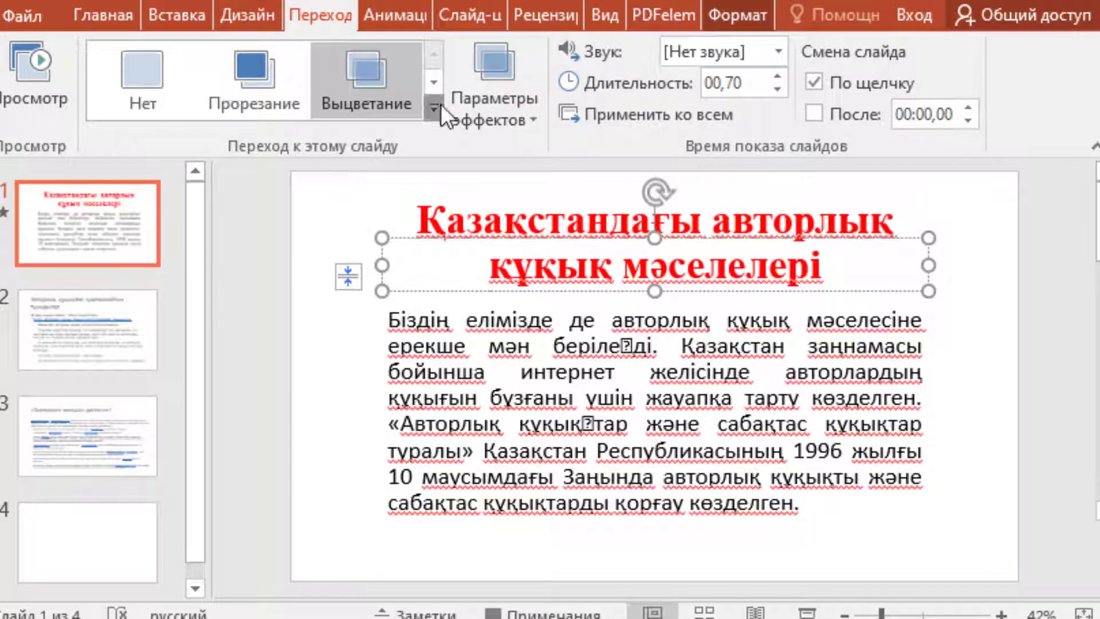
Apply Трещина to slide 1, Столкновение to slide 2 and Рябь to slide 3
click(435, 109)
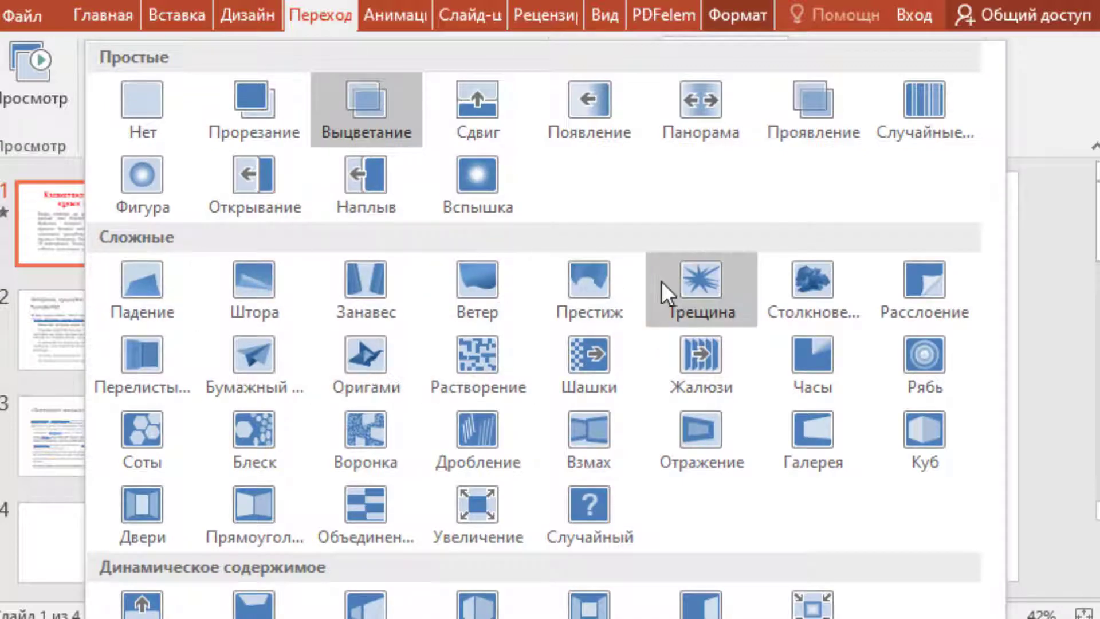
click(700, 287)
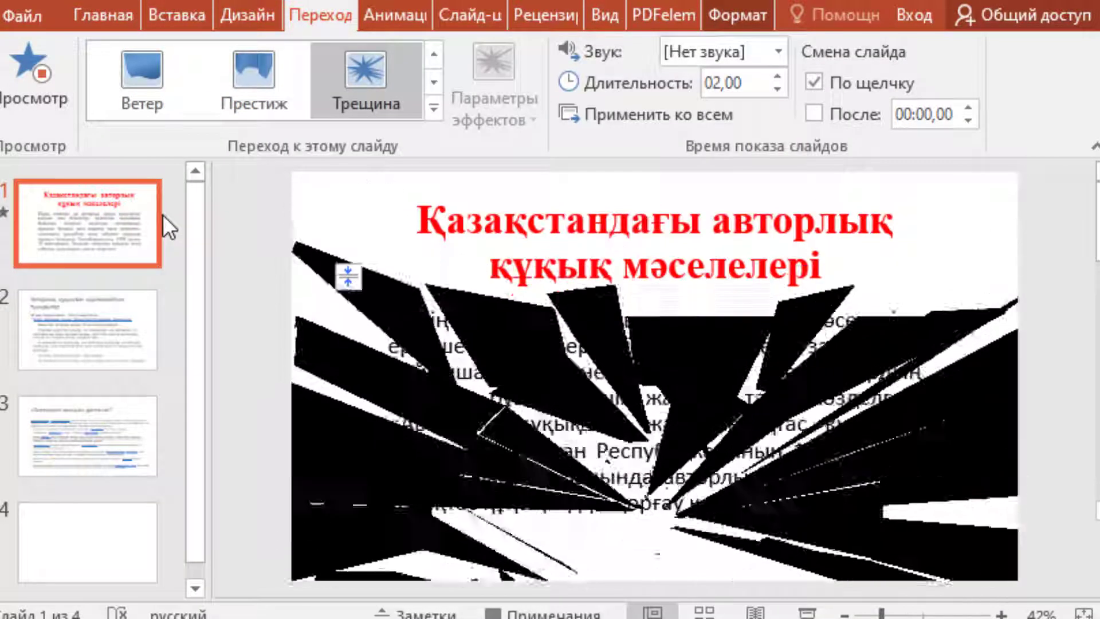
click(106, 331)
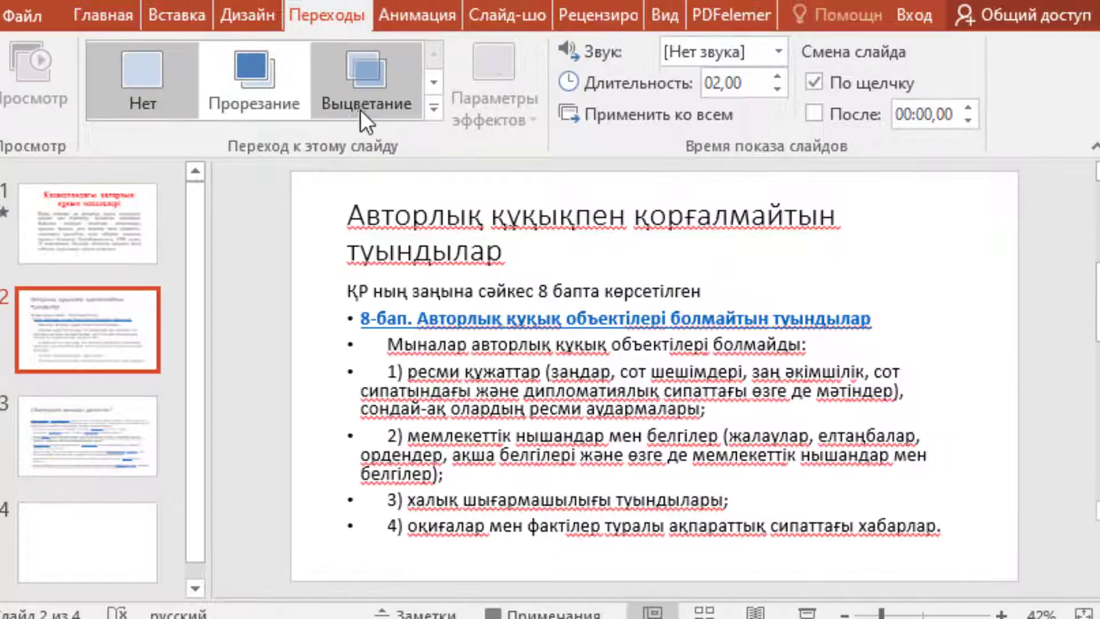
click(433, 108)
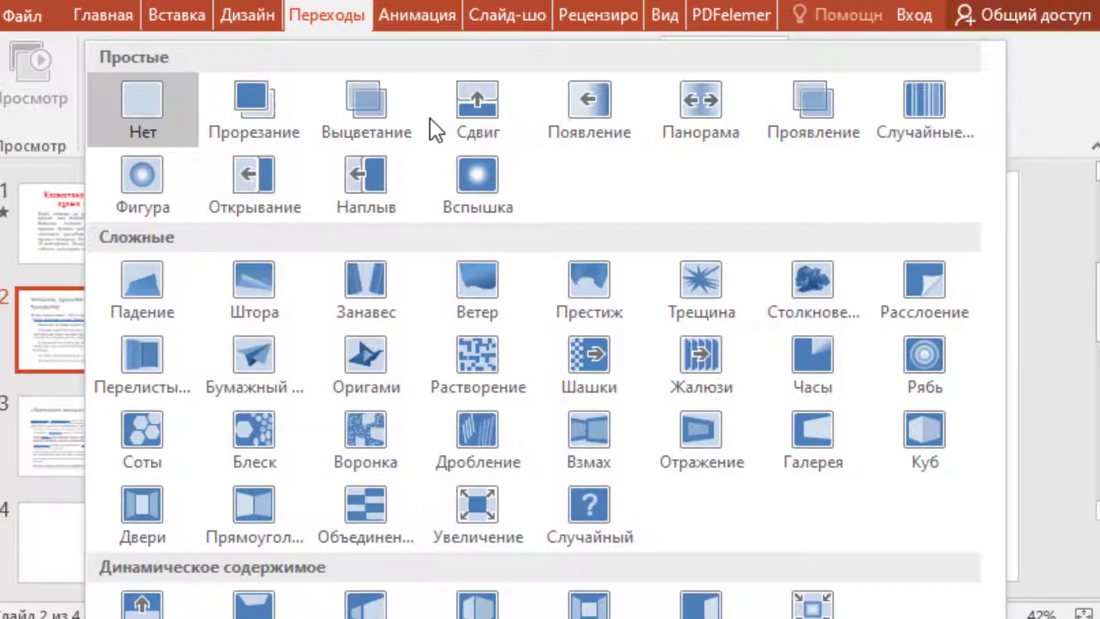
click(798, 287)
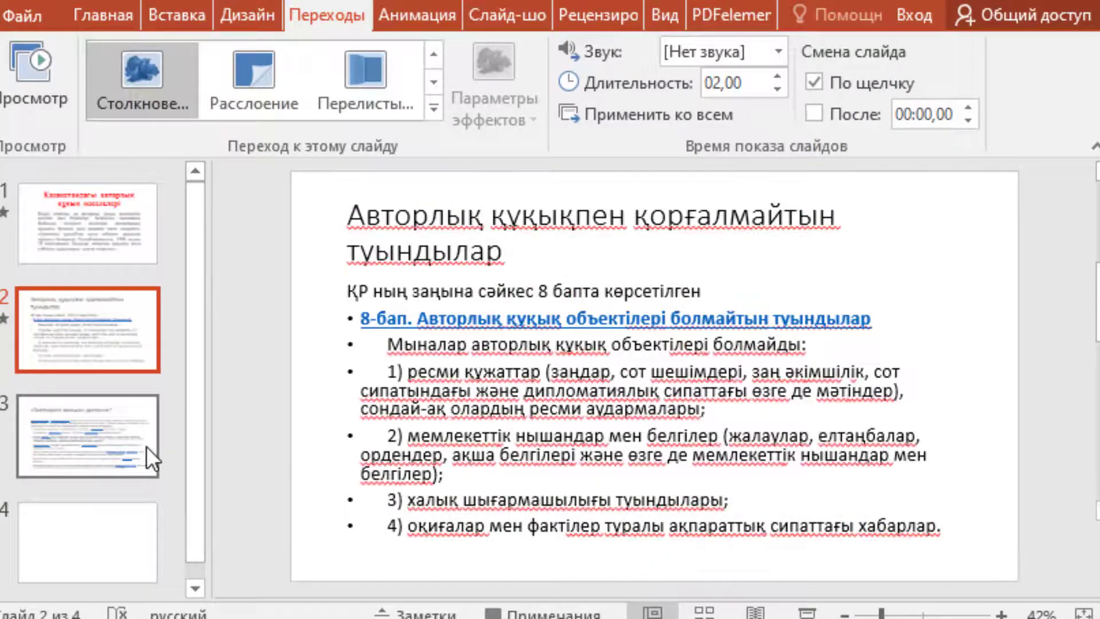
click(146, 446)
click(434, 108)
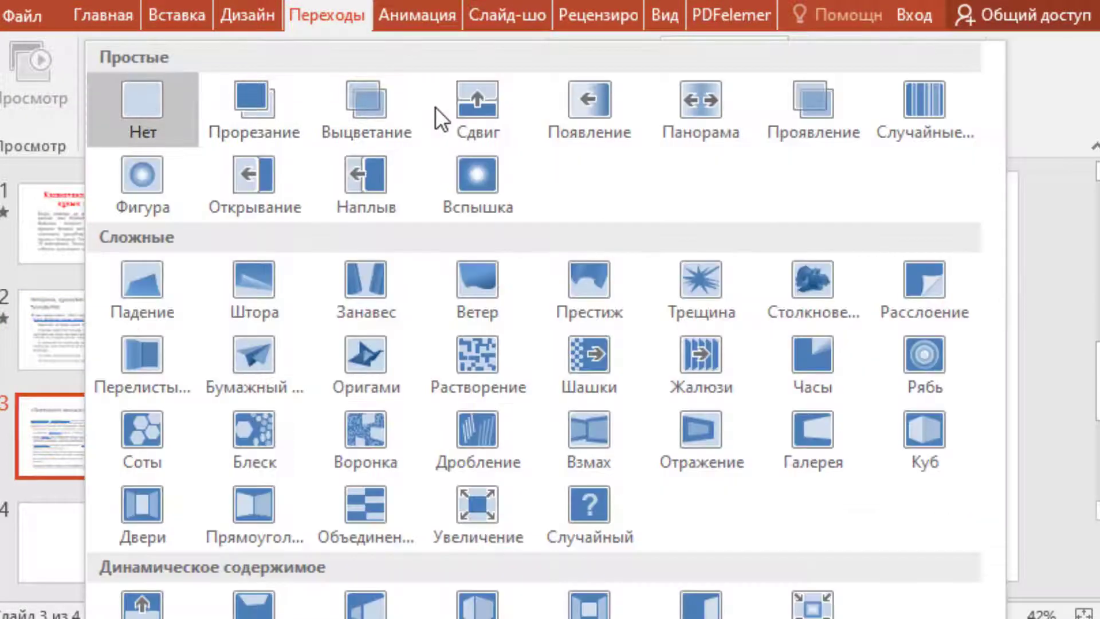
click(910, 353)
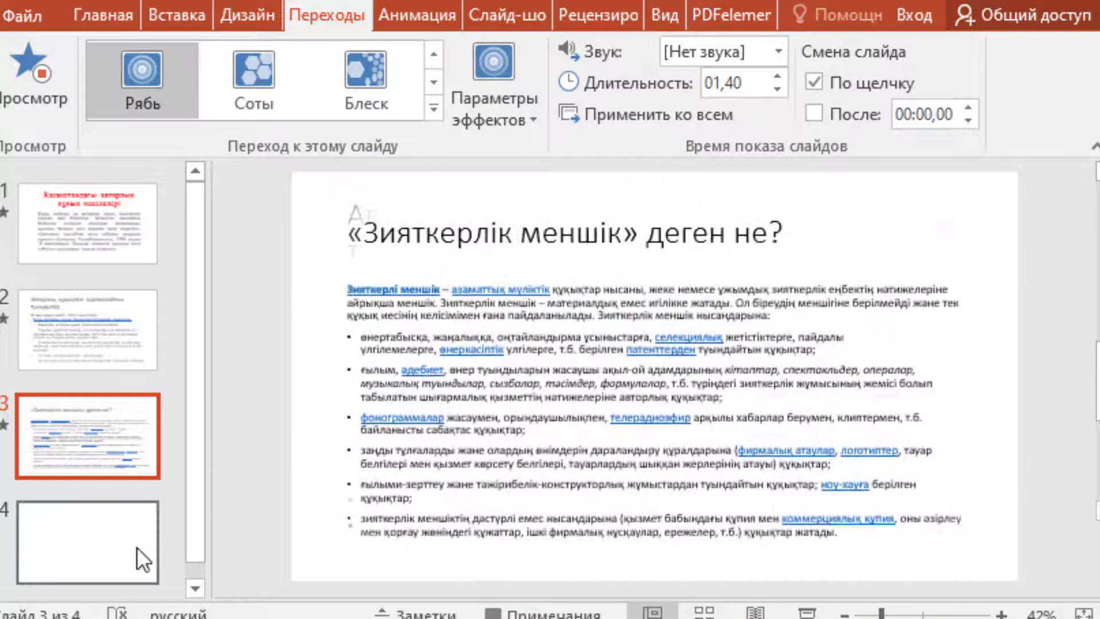
Give slide 4 the Оригами transition and preview it
click(123, 554)
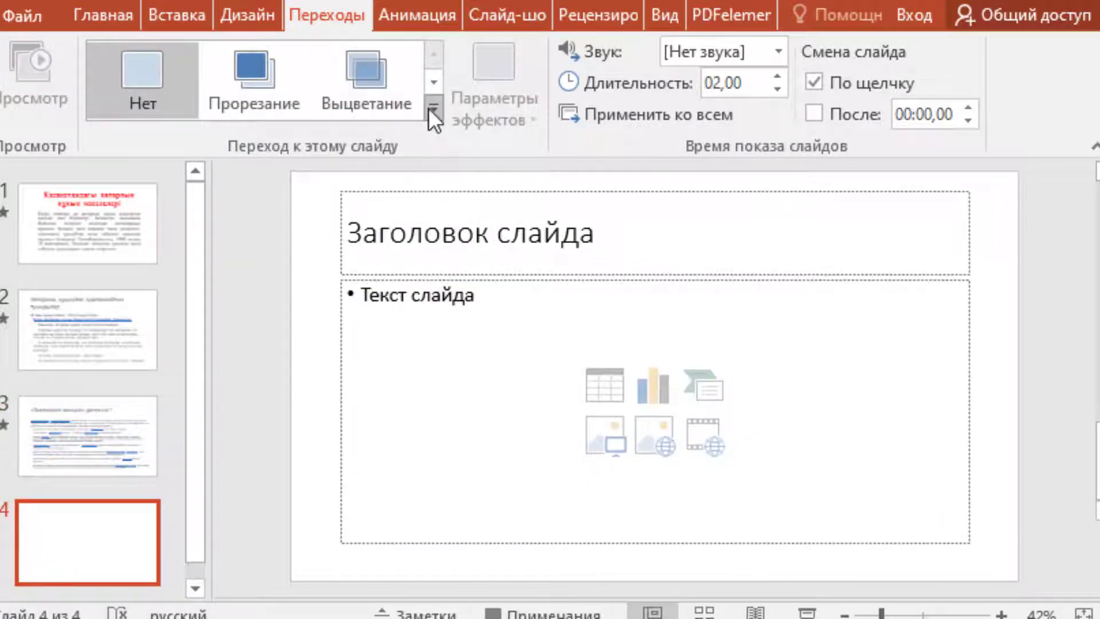
click(430, 108)
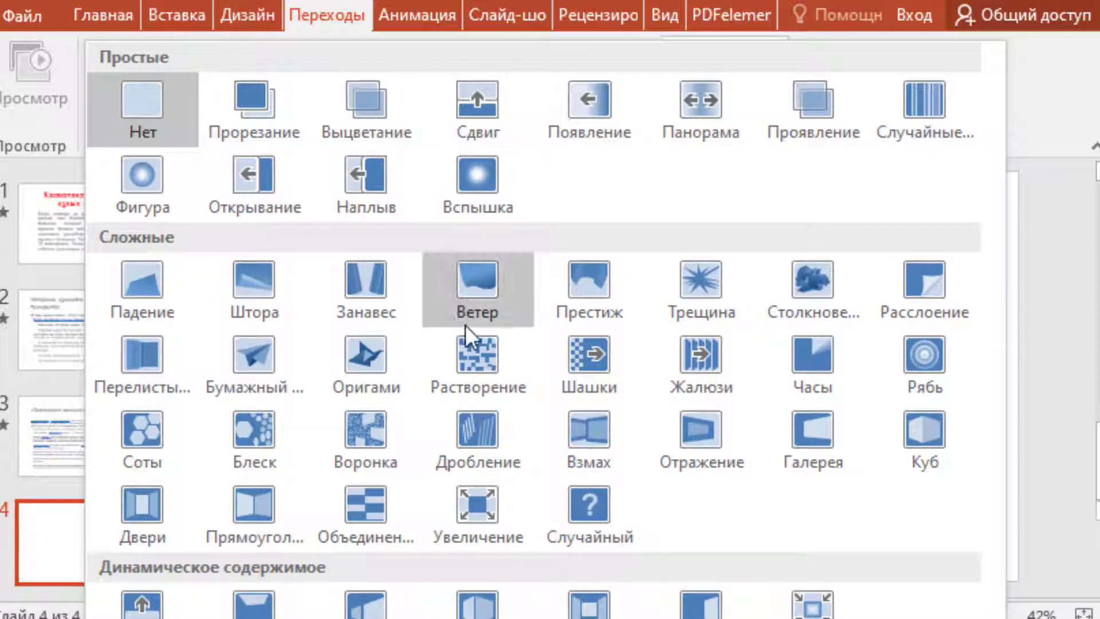
click(363, 367)
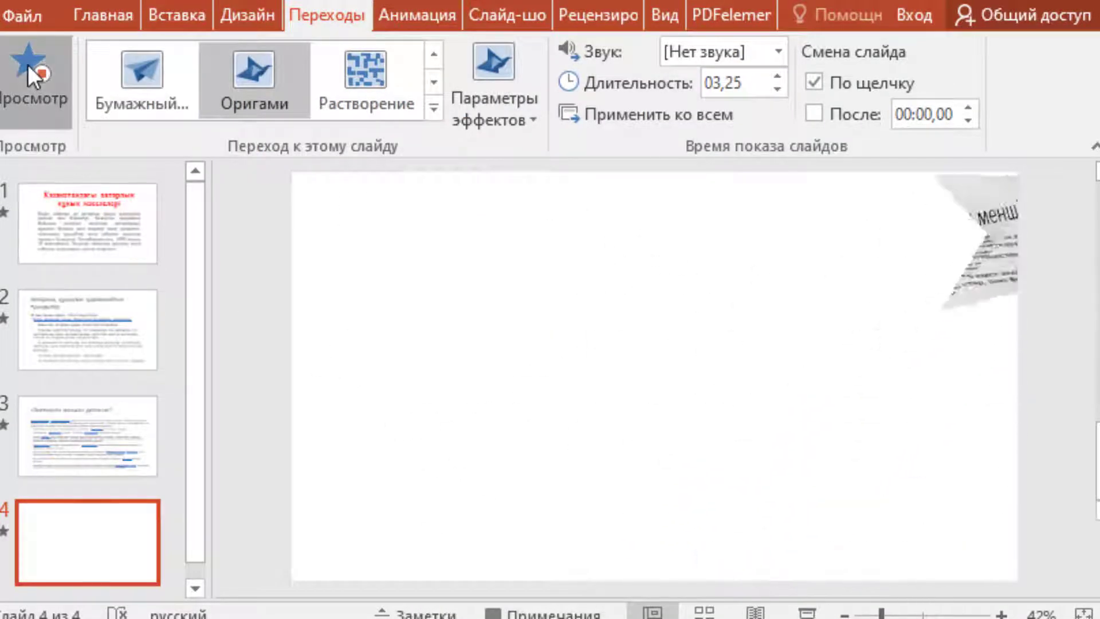
click(27, 64)
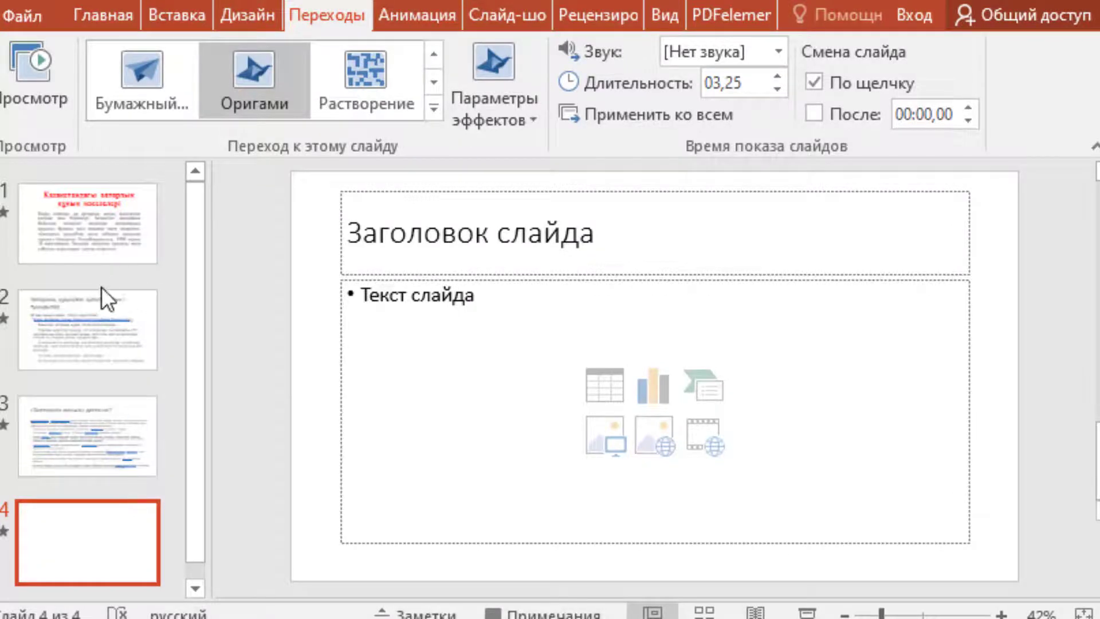
Preview the Трещина transition on slide 1
click(109, 249)
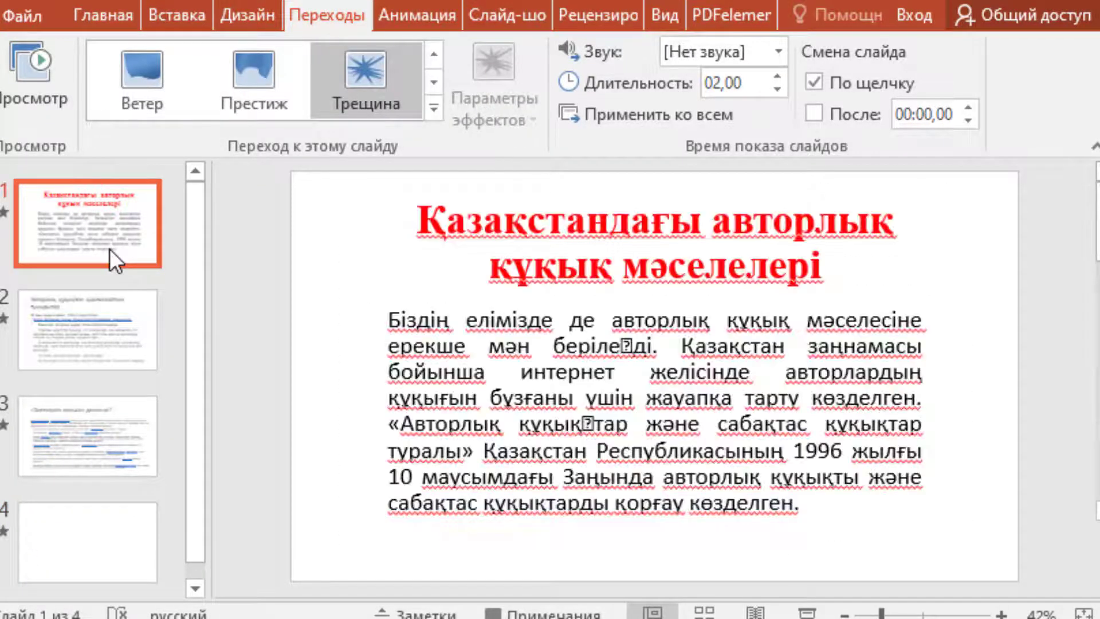
click(20, 88)
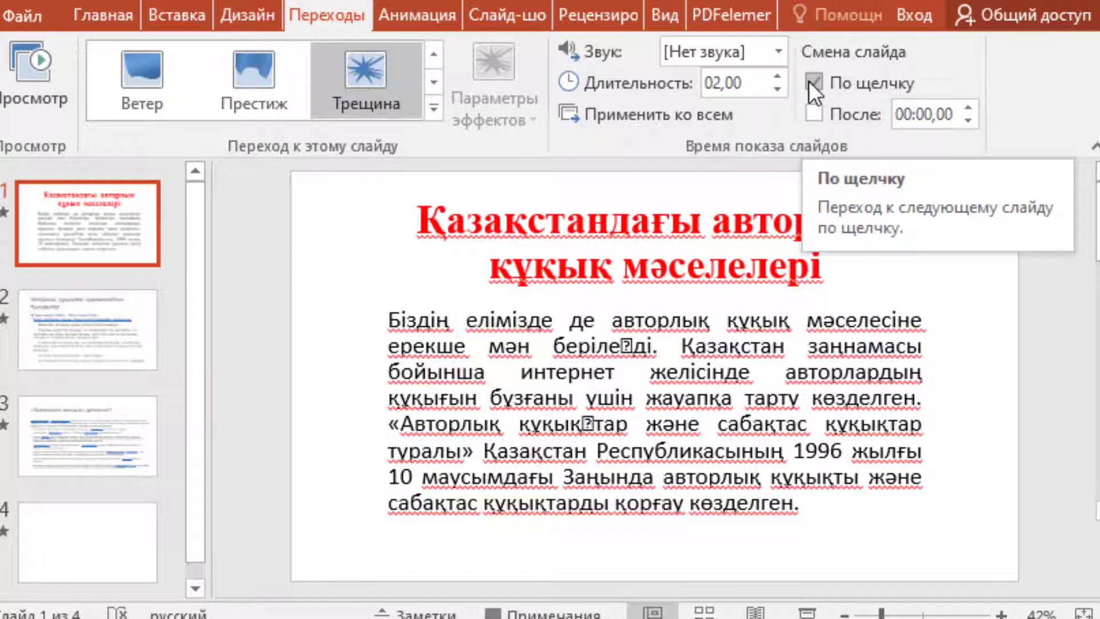
click(813, 112)
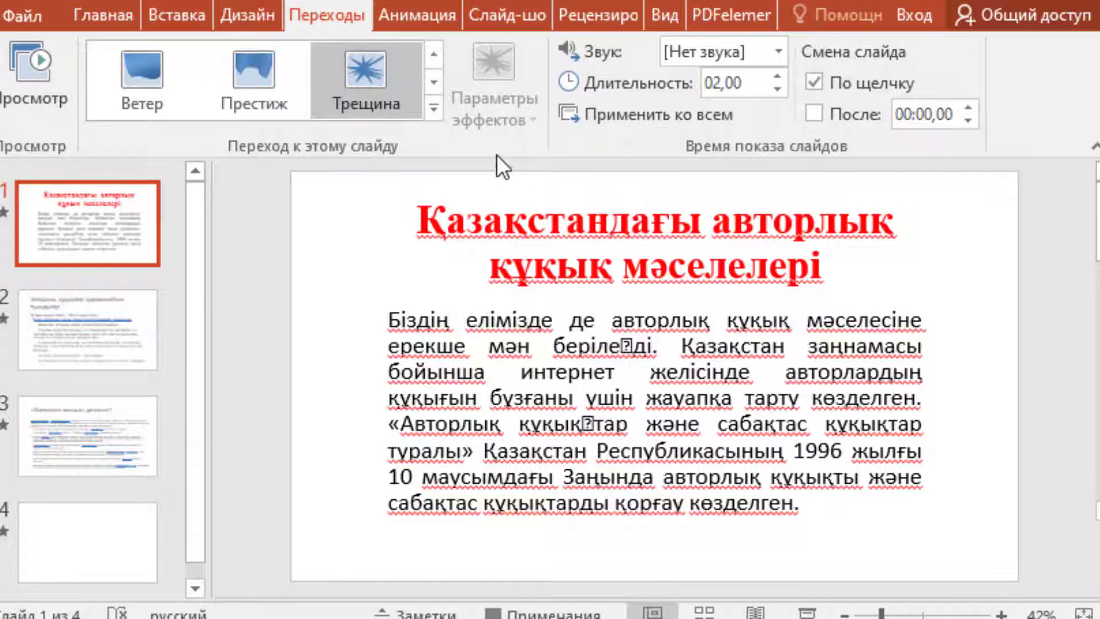
Run the slide show from the beginning, exit it, and return to slide 1
click(512, 13)
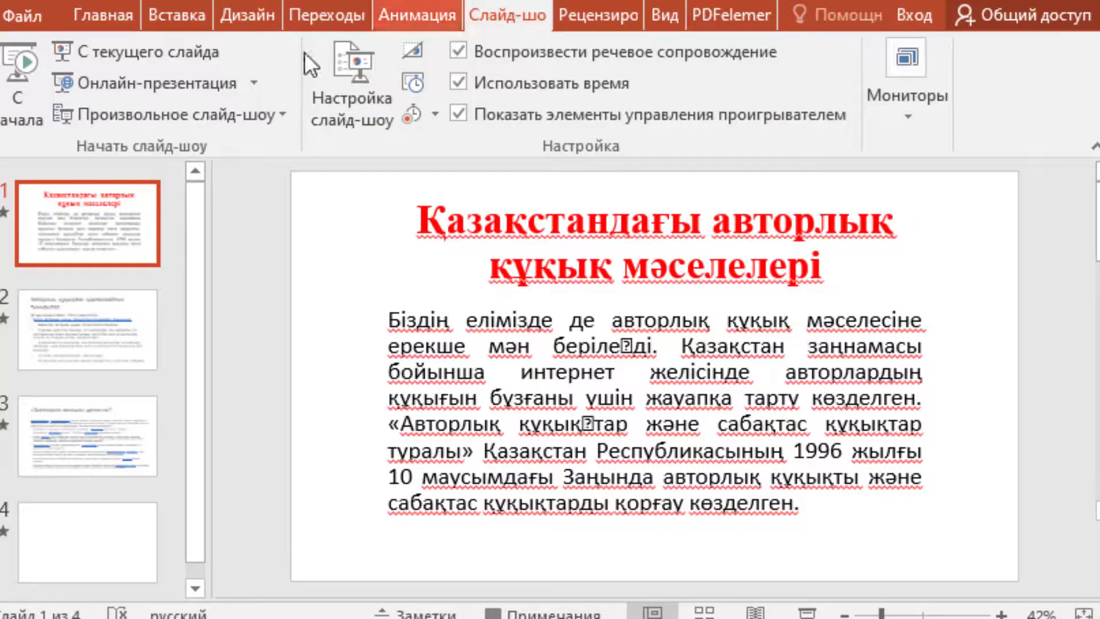
click(5, 95)
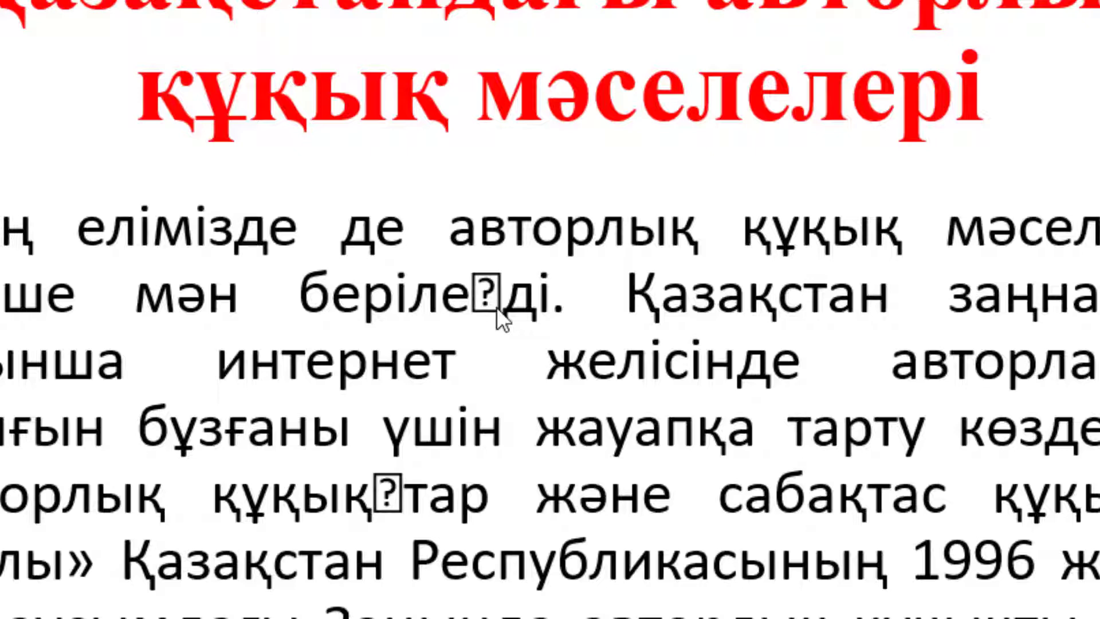
key(Escape)
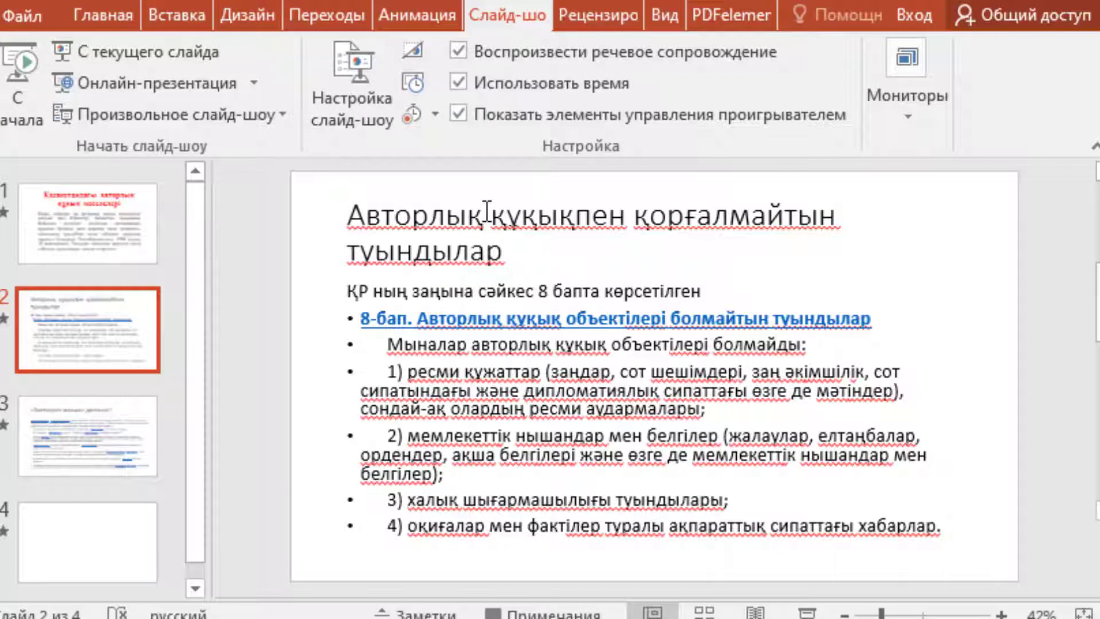
click(134, 250)
click(125, 330)
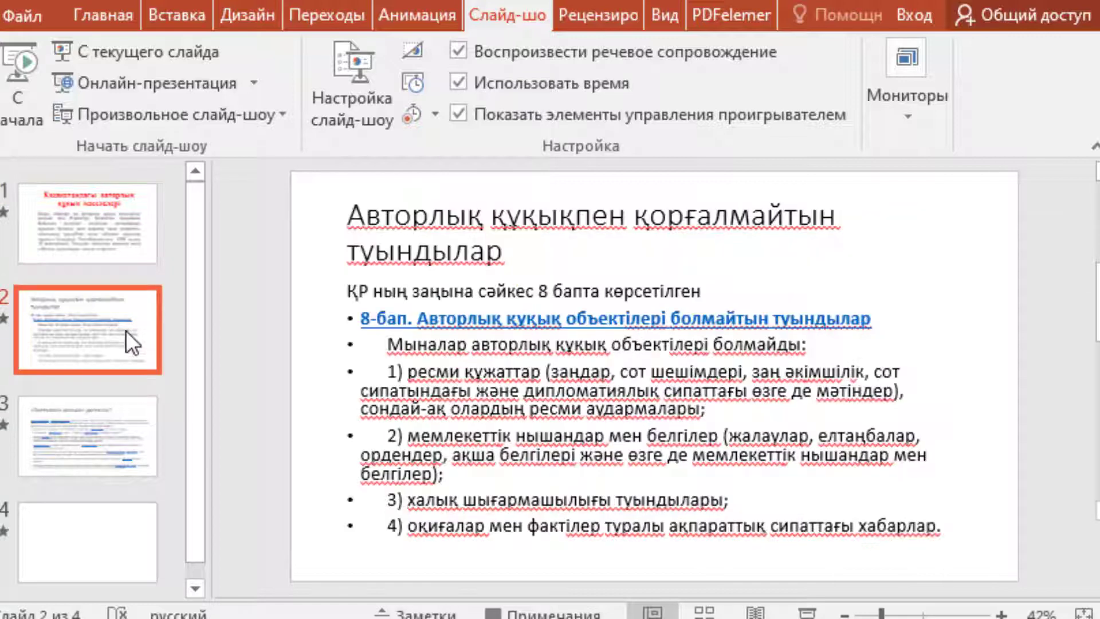
click(114, 261)
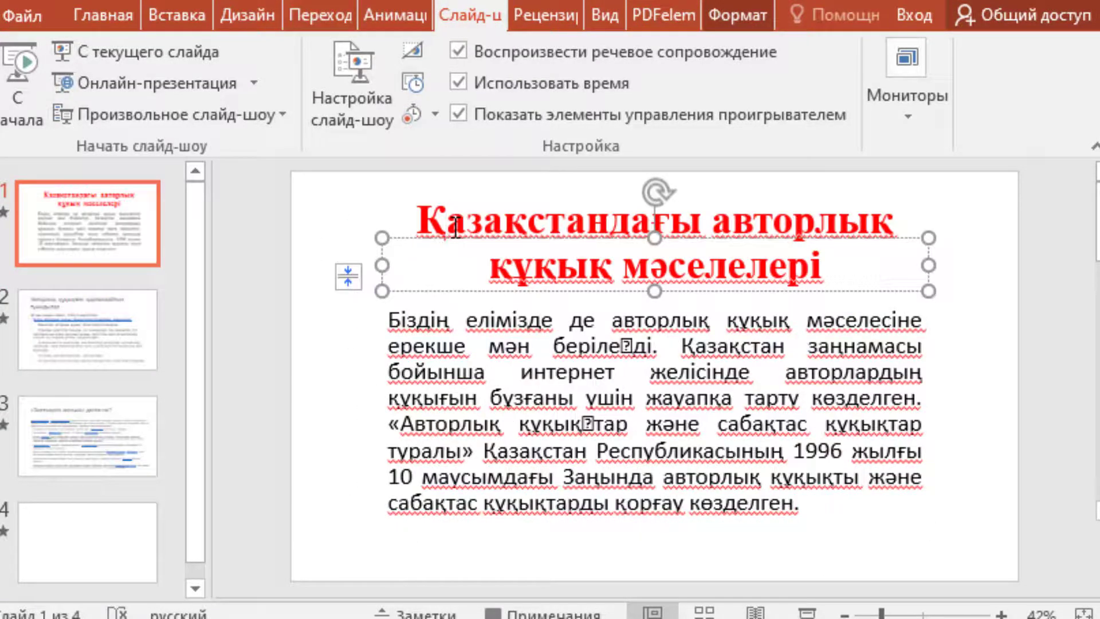
Add Появление and Масштабирование entrance animations to slide 1's title
click(370, 15)
click(239, 118)
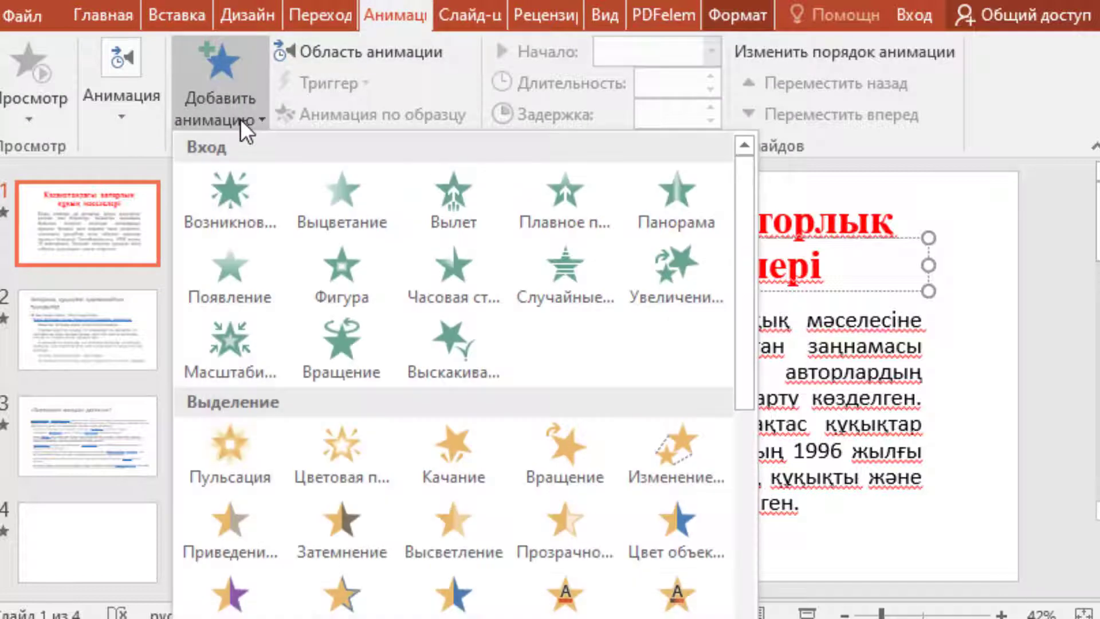
key(Escape)
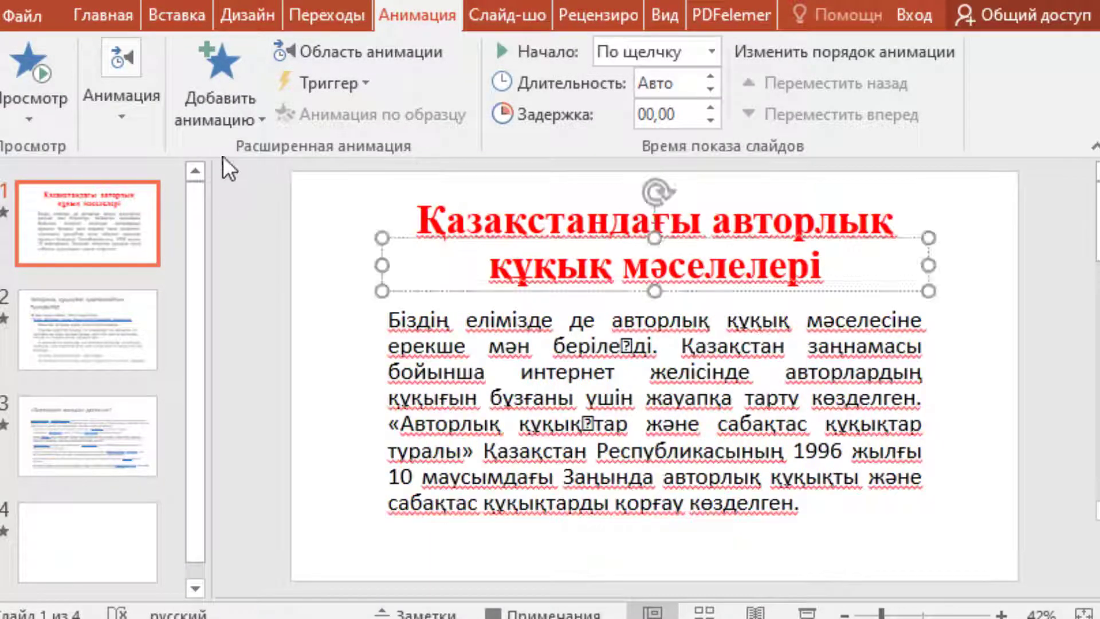
click(211, 95)
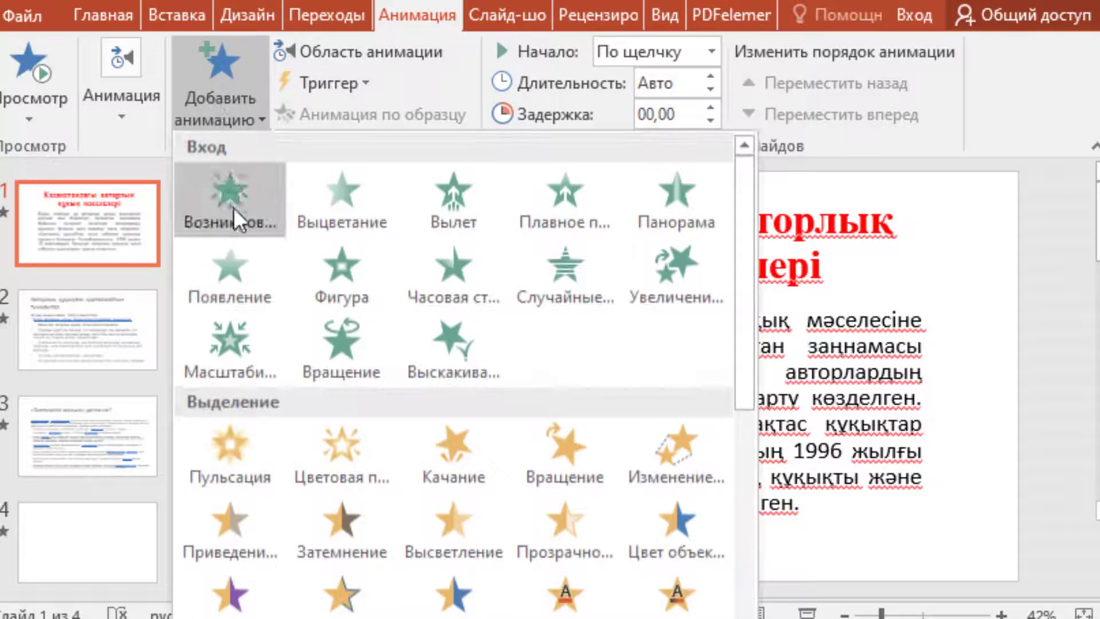
click(226, 275)
click(222, 107)
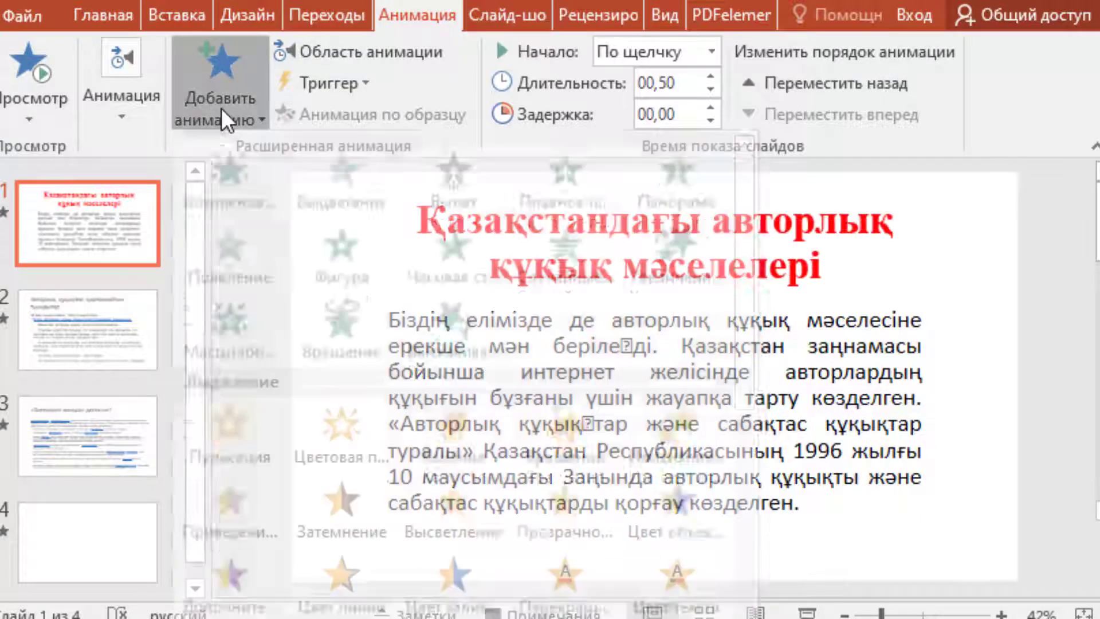
click(246, 349)
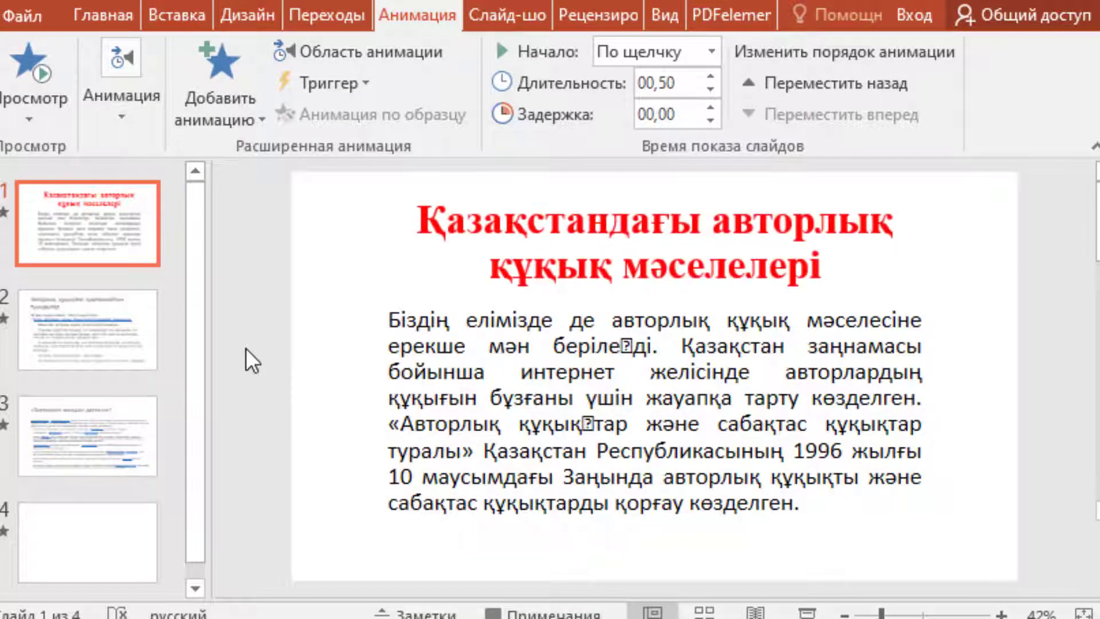
Give slide 1's body text the Вращение entrance animation
click(480, 344)
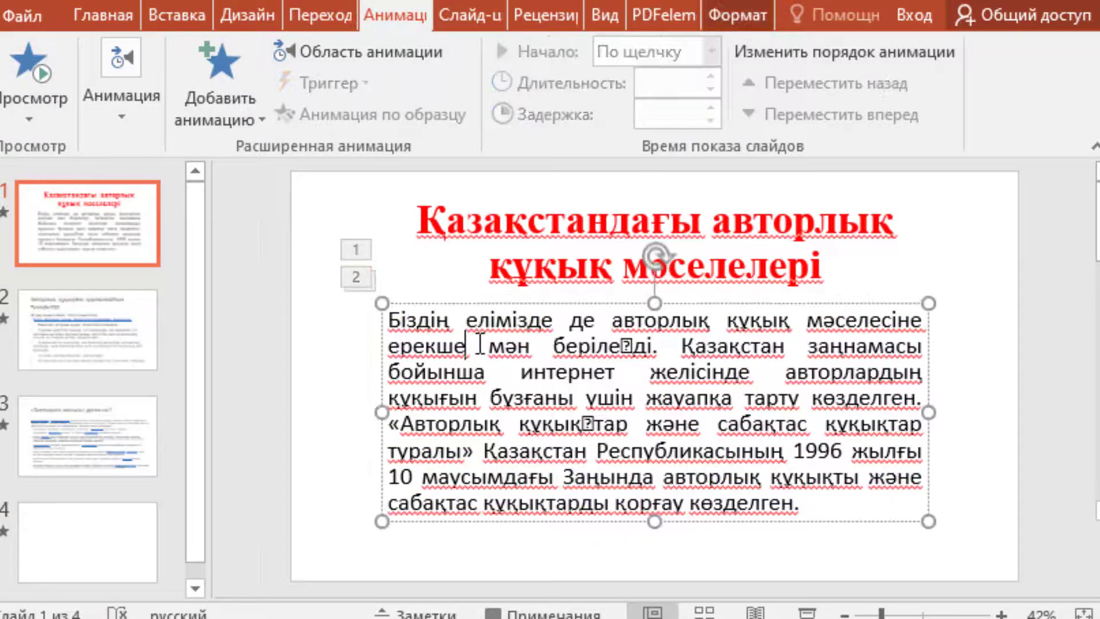
click(241, 123)
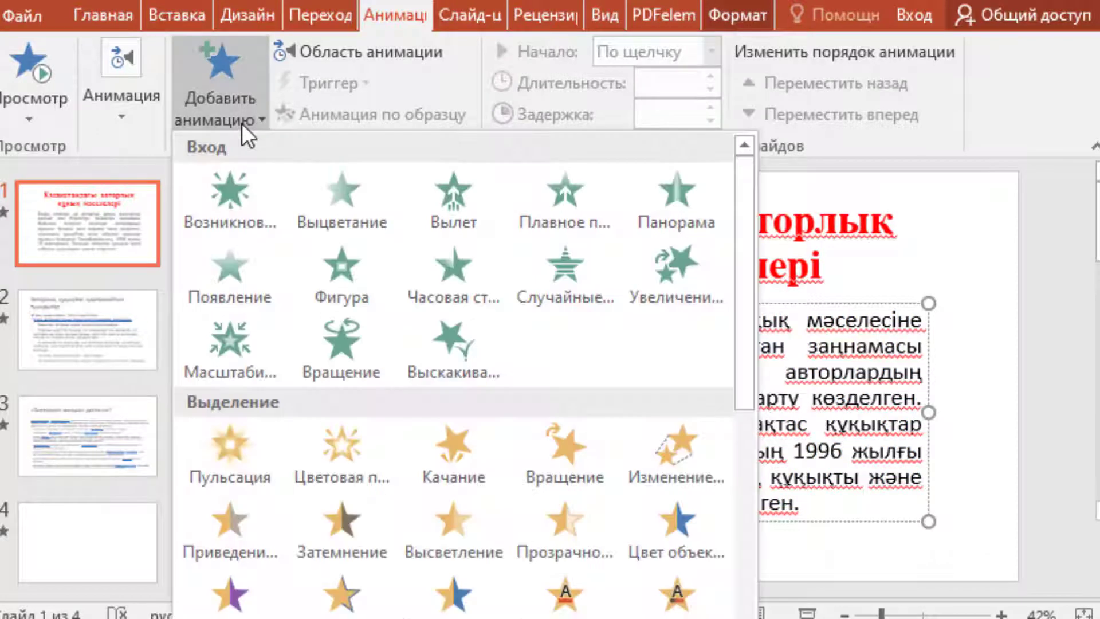
click(363, 345)
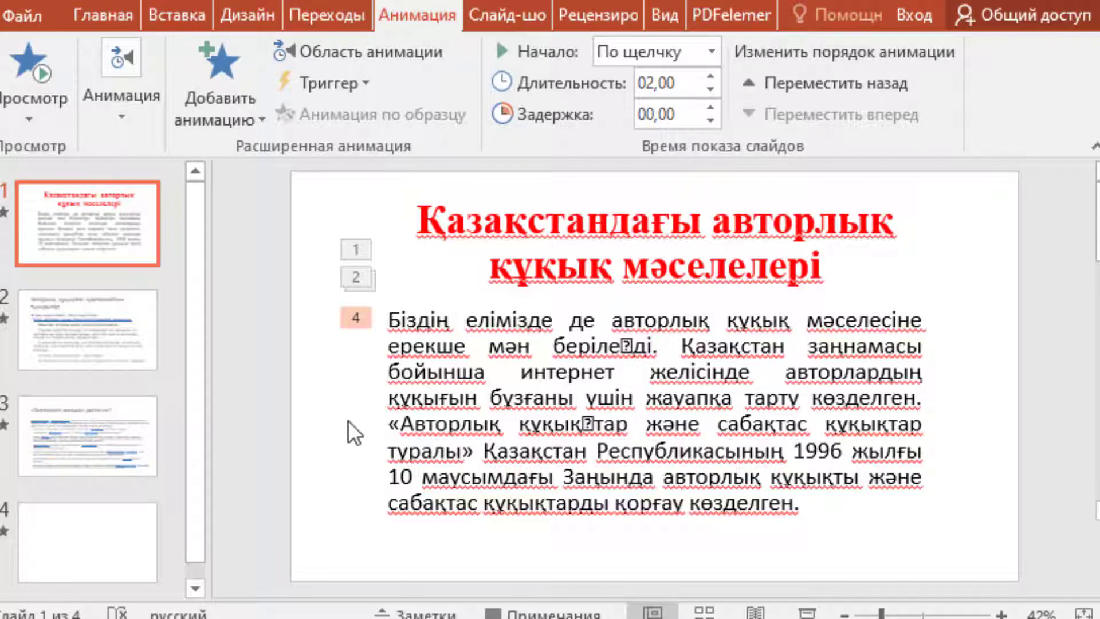
Fill slide 1's background with a peach preset gradient
right_click(314, 415)
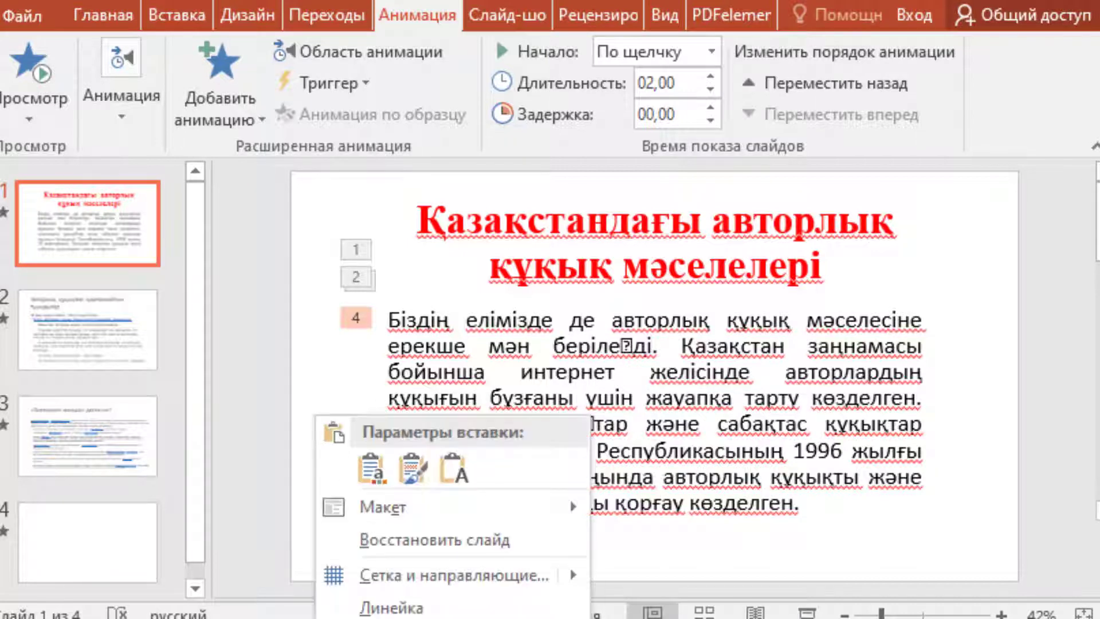
right_click(309, 218)
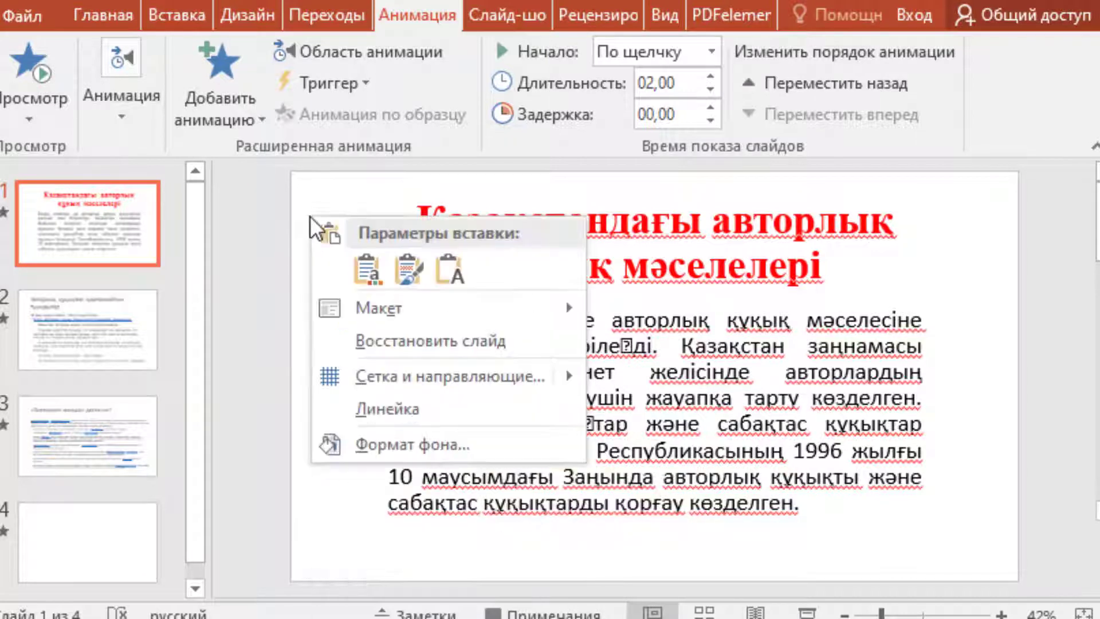
click(370, 439)
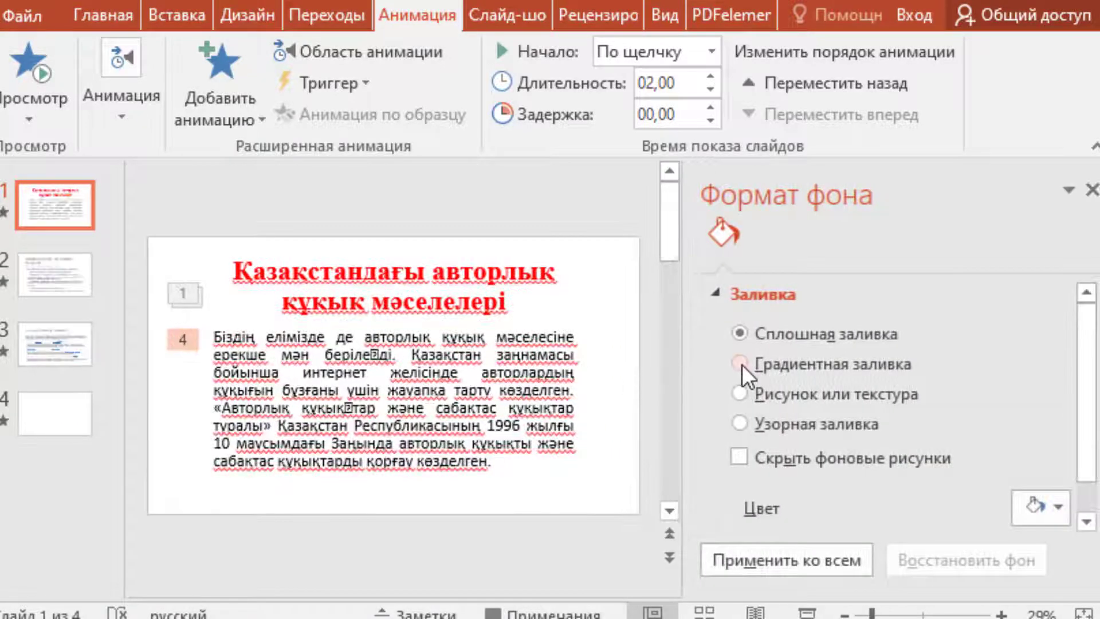
click(740, 363)
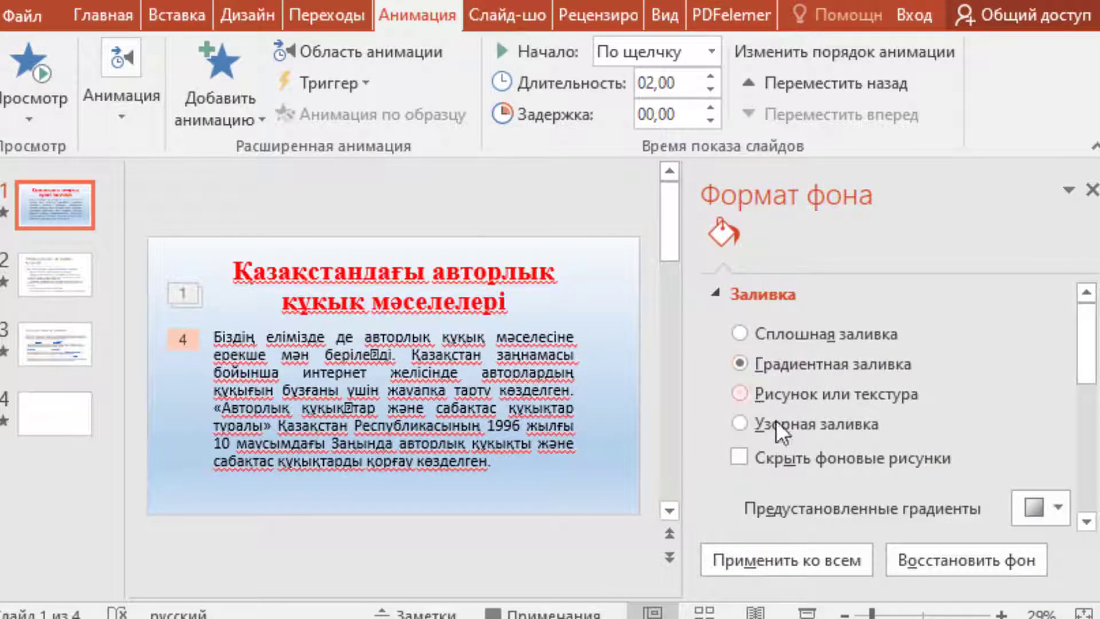
click(1059, 508)
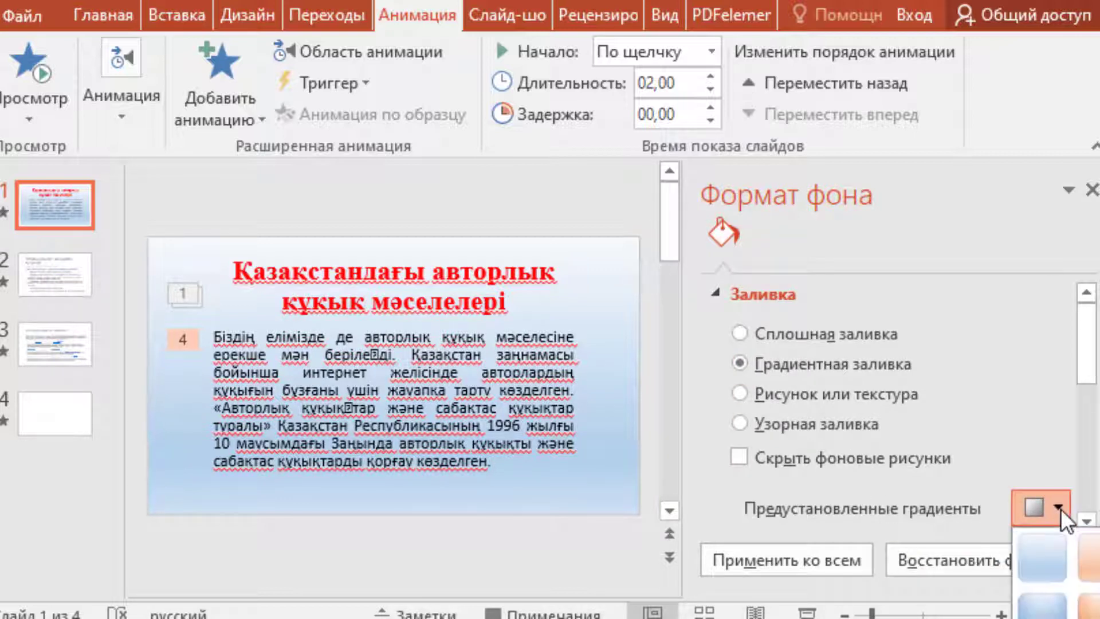
click(1092, 556)
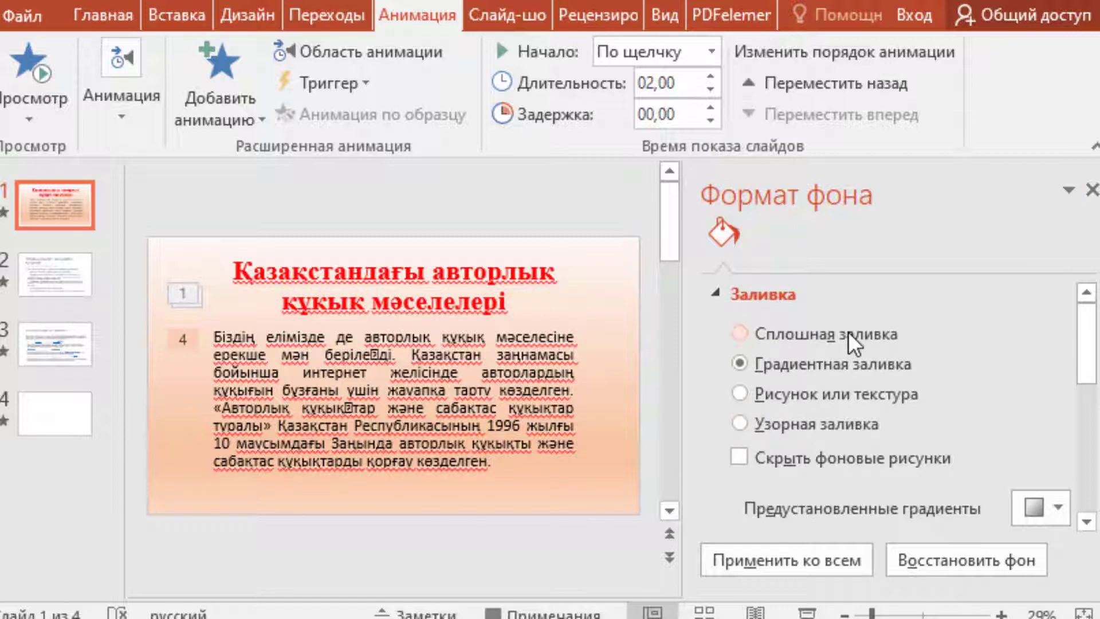
Switch slide 1's background back to a plain solid white fill
scroll(848, 331, down, 3)
scroll(848, 332, up, 1)
scroll(848, 332, up, 2)
click(786, 335)
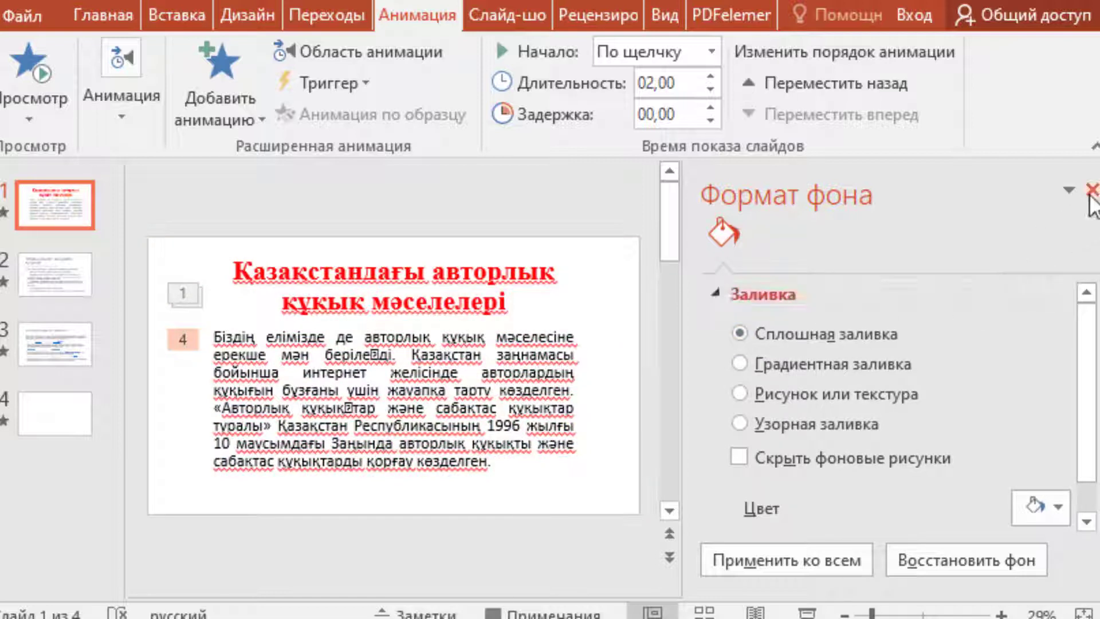
click(1057, 507)
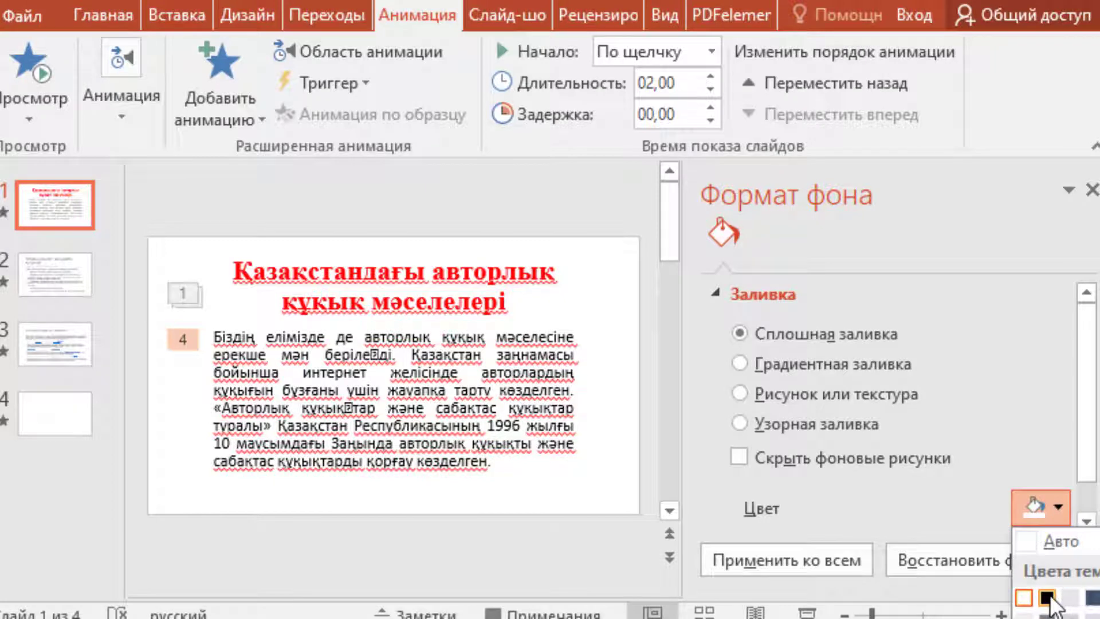
click(1009, 241)
click(1092, 190)
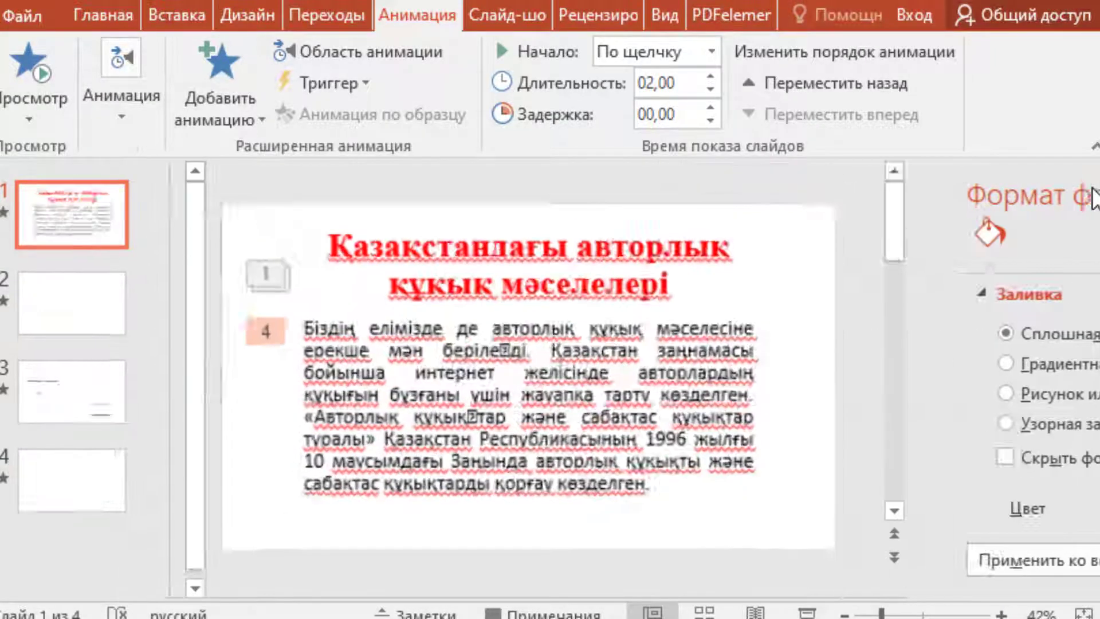